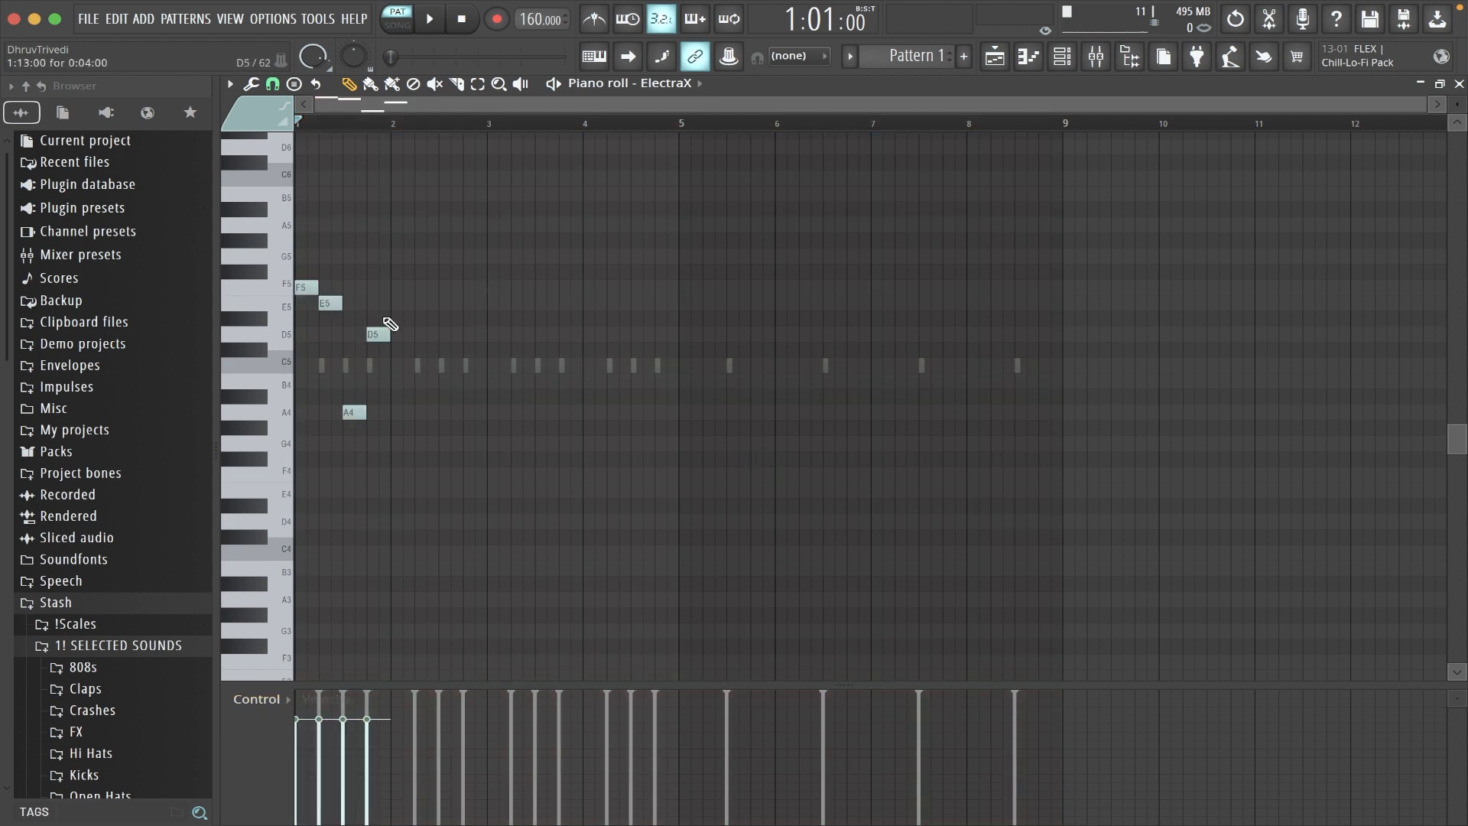
- Repeat the one-bar F5, E5, A4, D5 melody three times to fill bars 1 to 4
{"action": "key", "text": "ctrl+a"}
{"action": "key", "text": "ctrl+b"}
{"action": "key", "text": "ctrl+b"}
{"action": "key", "text": "ctrl+b"}
{"action": "key", "text": "ctrl+d"}
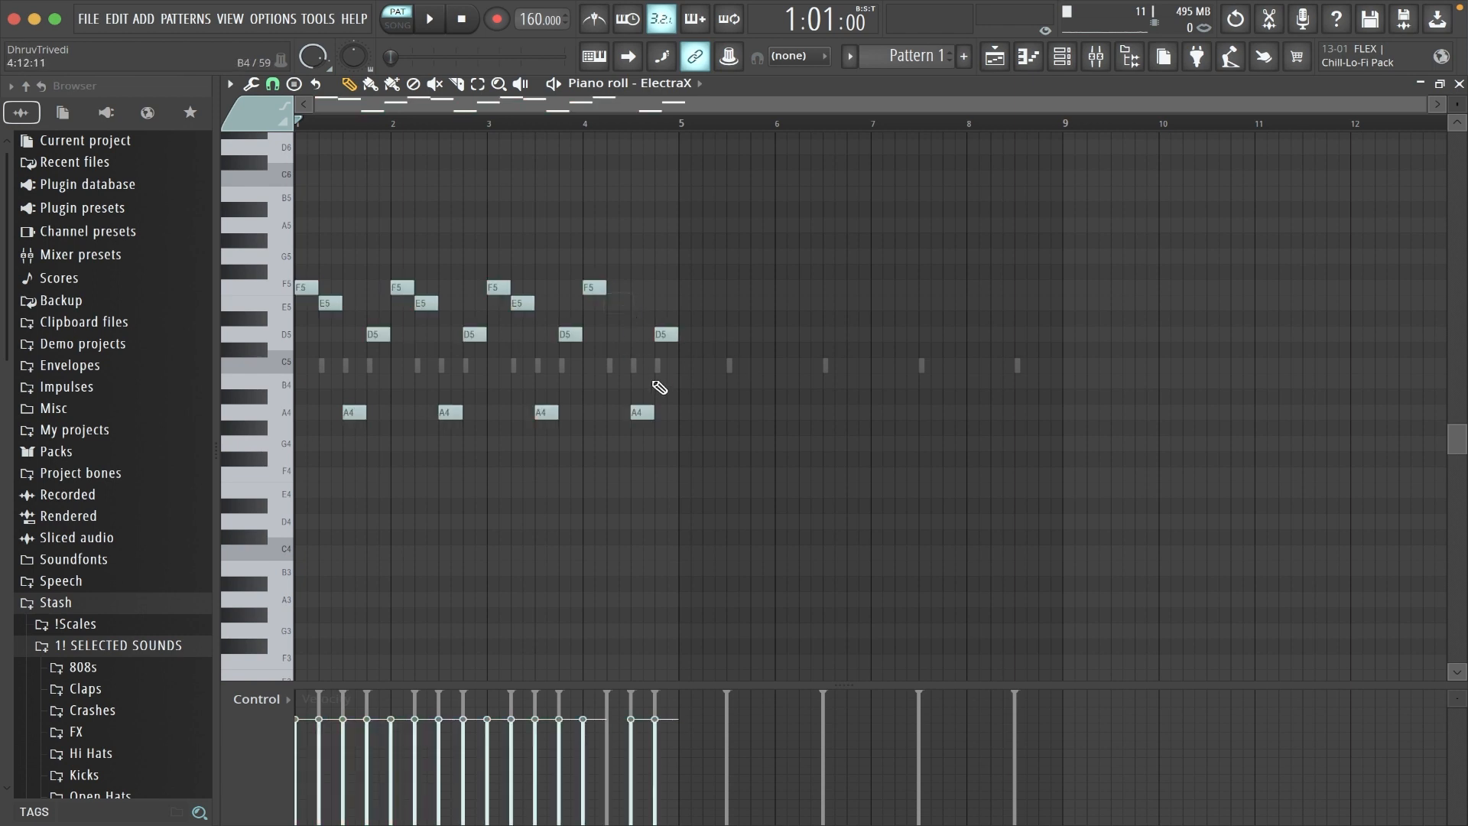
- Reshape bar 4 of the melody into a half-bar F5 followed by a half-bar D5, and play the pattern
{"action": "left_click_drag", "start_coordinate": [667, 337], "coordinate": [643, 337]}
{"action": "left_click", "coordinate": [597, 288], "text": "ctrl"}
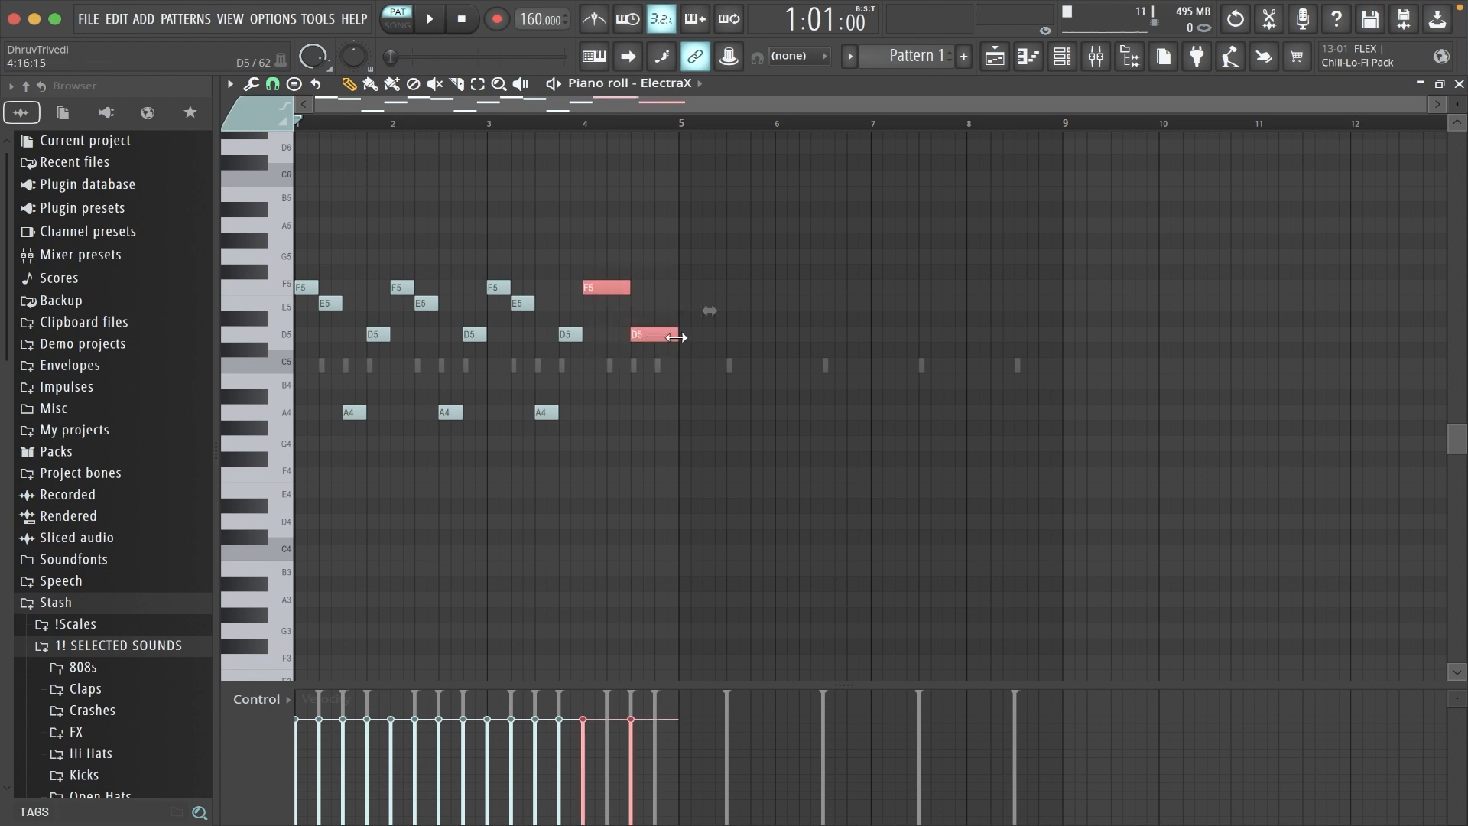
{"action": "key", "text": "ctrl+d"}
{"action": "key", "text": "space"}
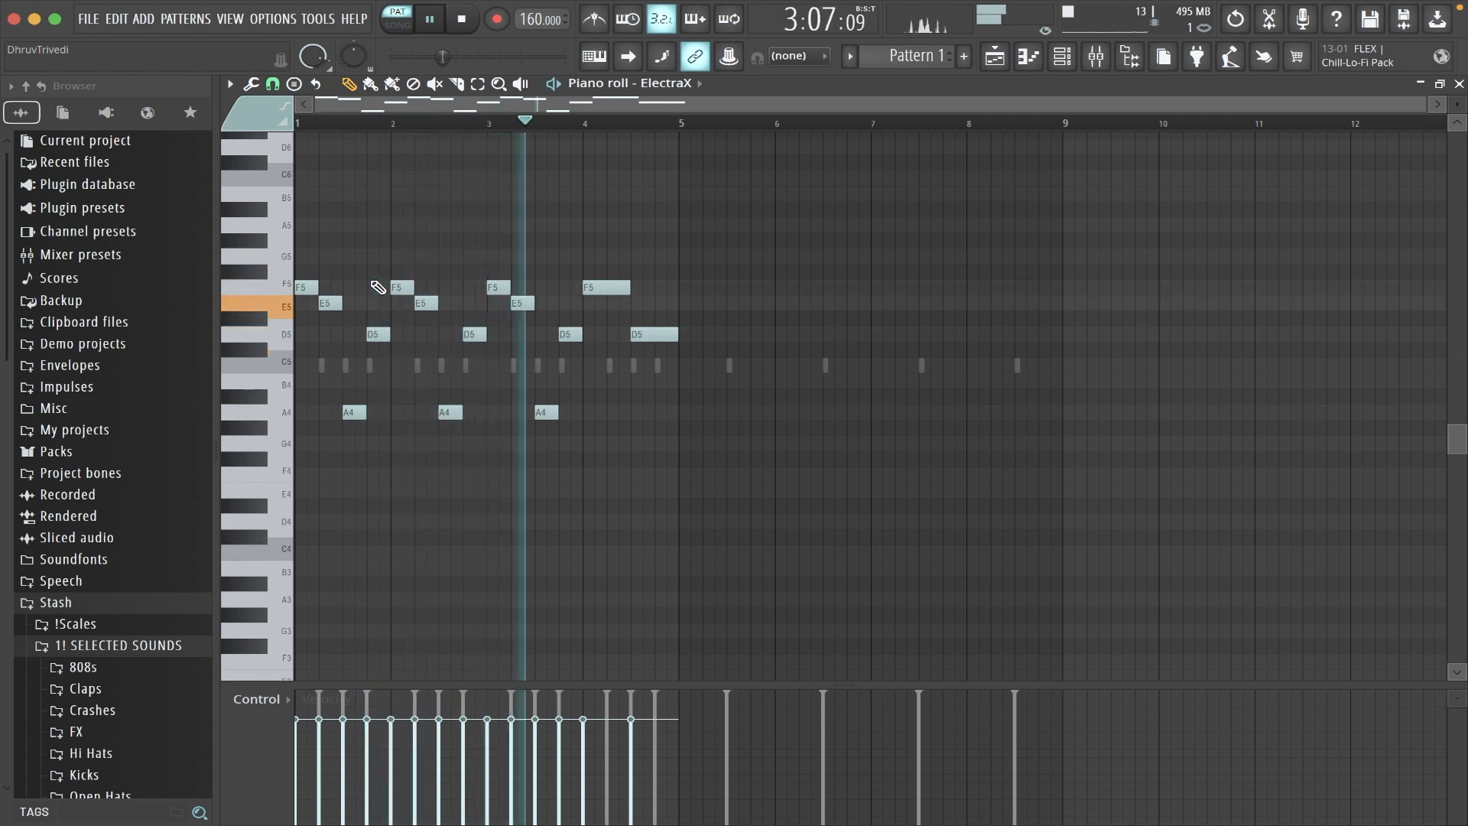
{"action": "key", "text": "space"}
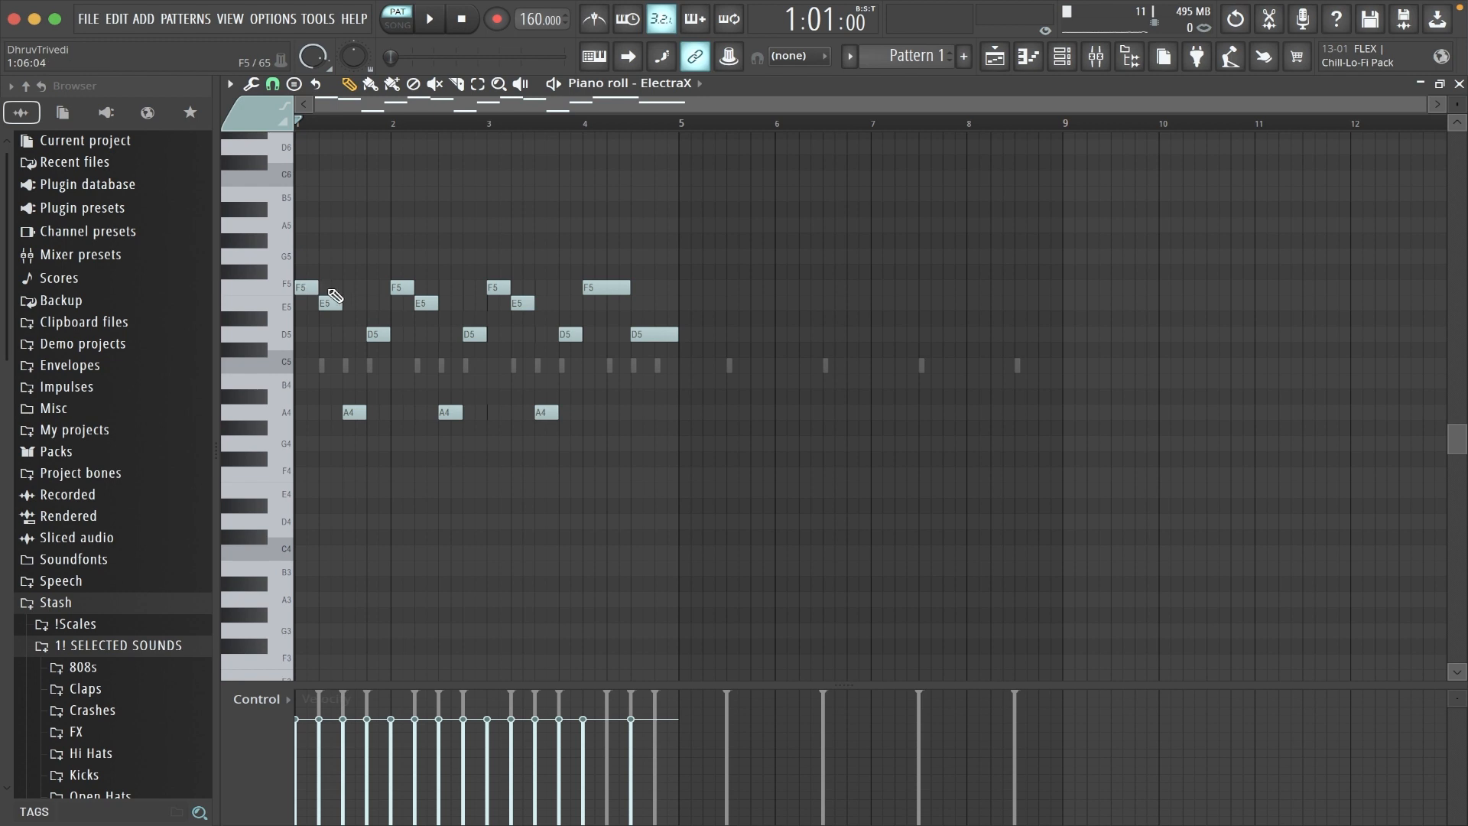
- Add one-bar notes F4, E4, D4 and E4 under the melody in bars 1 to 4, and play the result
{"action": "left_click", "coordinate": [303, 475]}
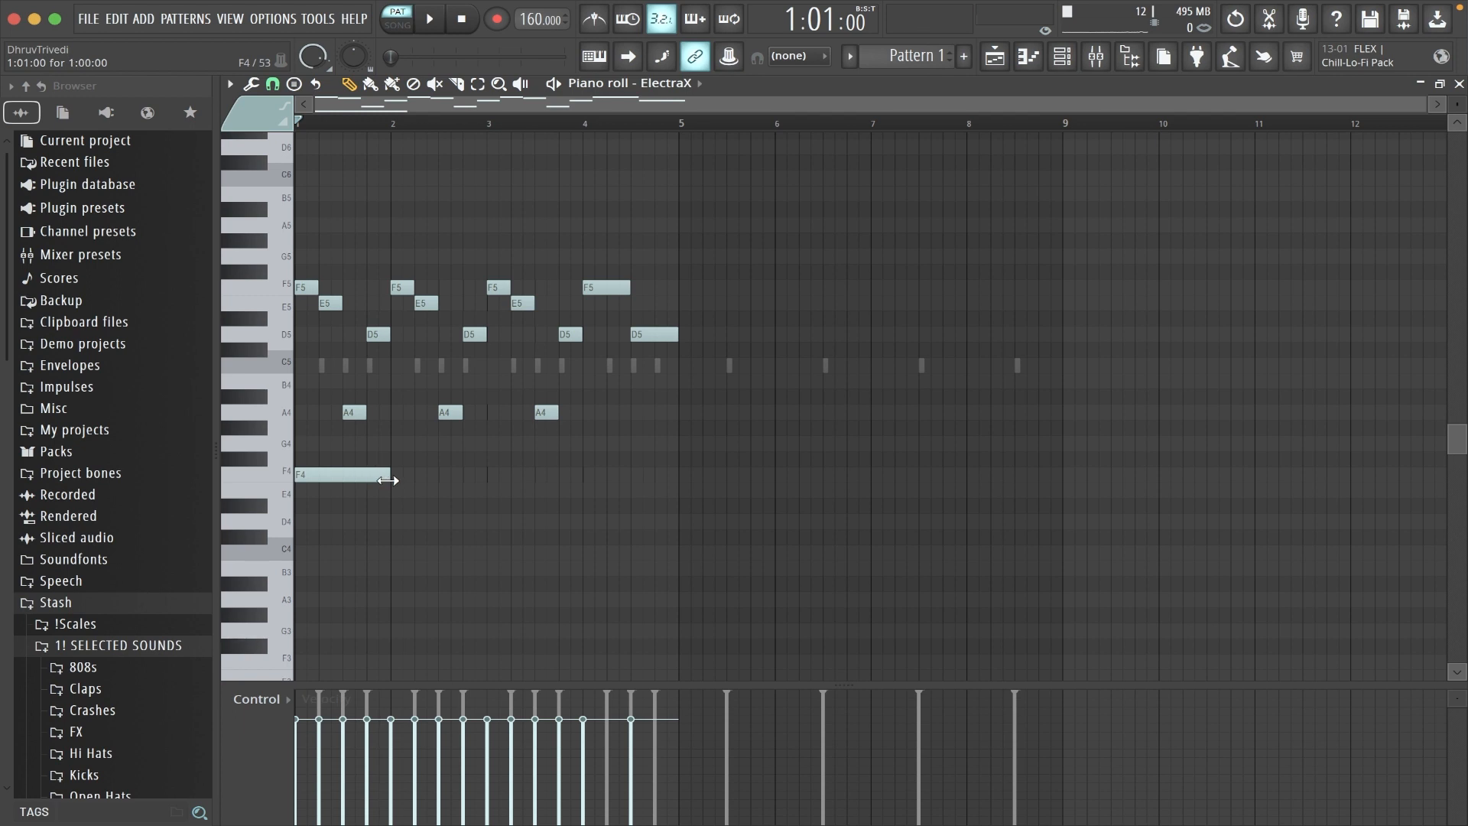
{"action": "left_click_drag", "start_coordinate": [357, 472], "coordinate": [634, 488]}
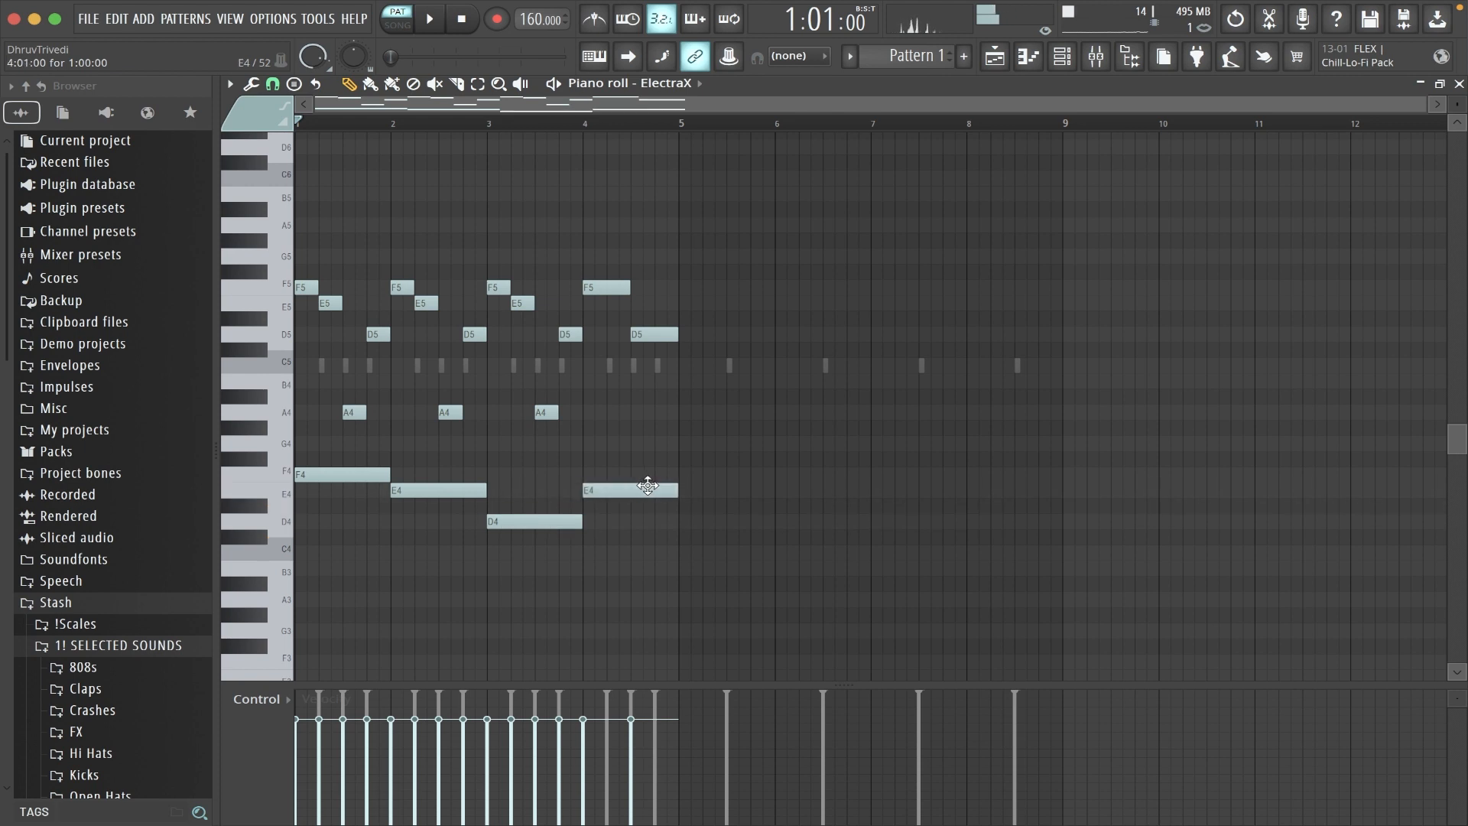
{"action": "key", "text": "space"}
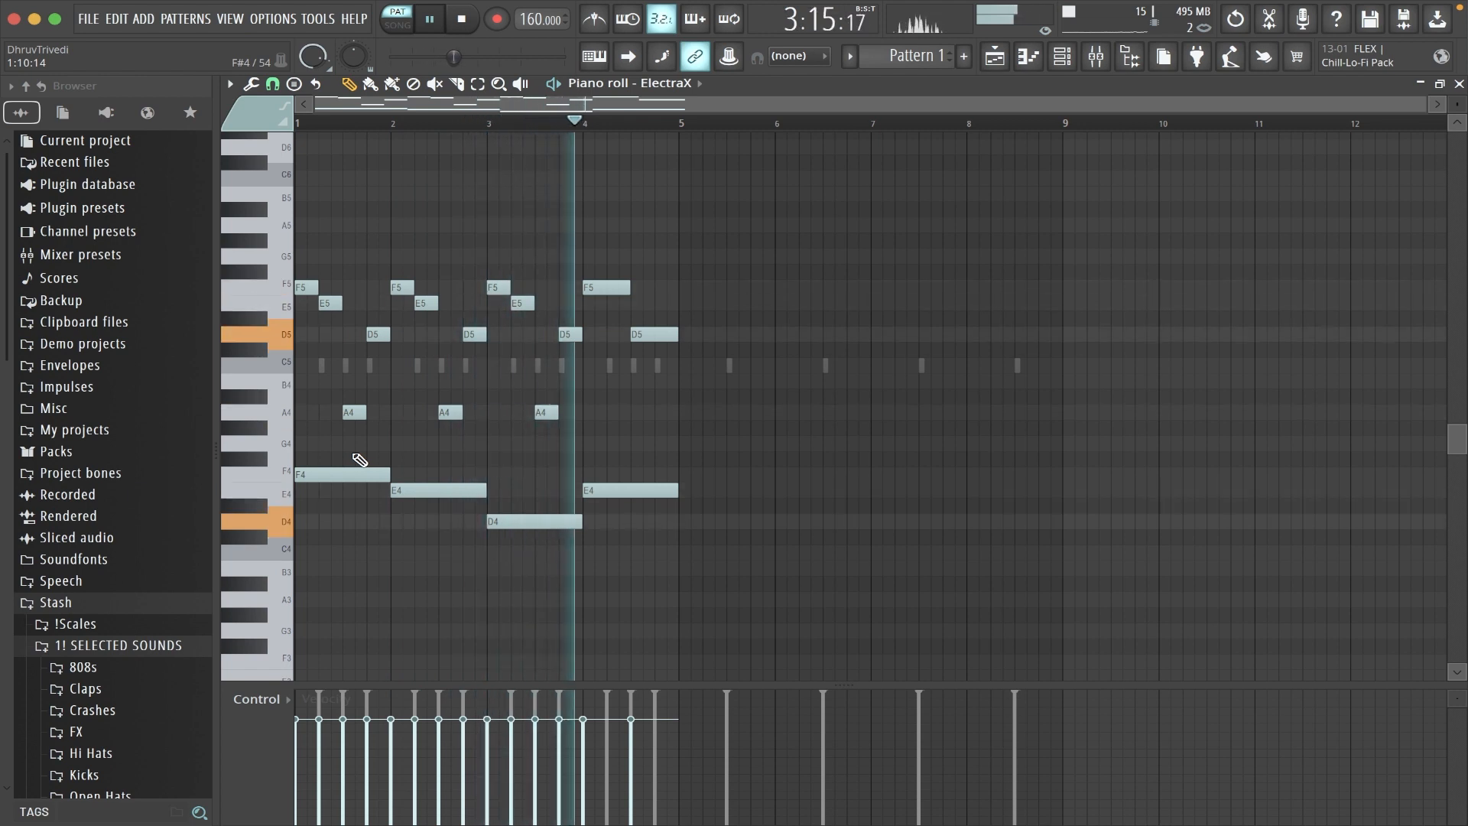
{"action": "key", "text": "space"}
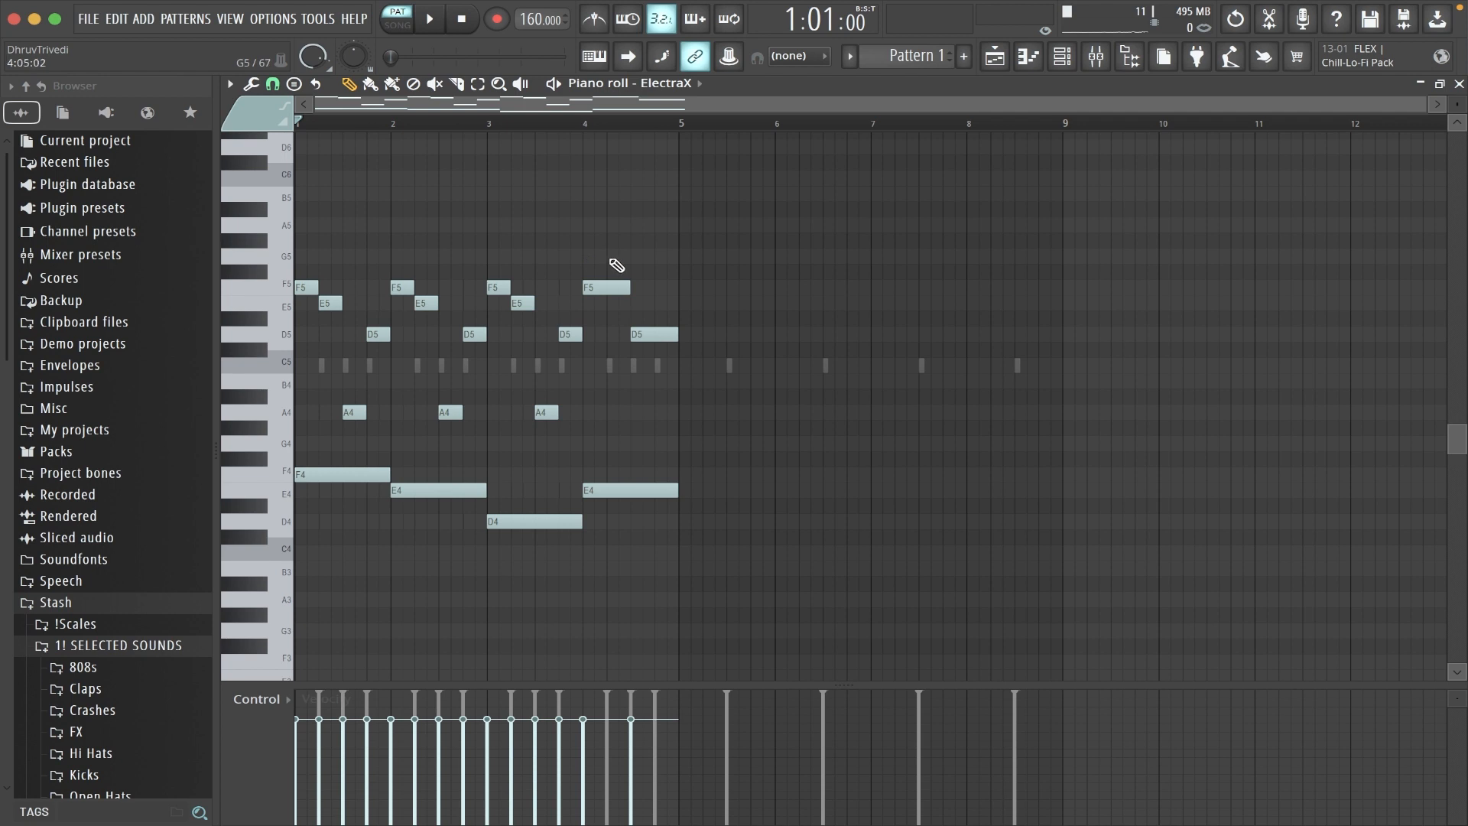
- Copy the F4 and D4 notes one octave lower and lengthen the copies to two bars each
{"action": "left_click", "coordinate": [340, 473], "text": "ctrl"}
{"action": "left_click", "coordinate": [552, 522], "text": "ctrl"}
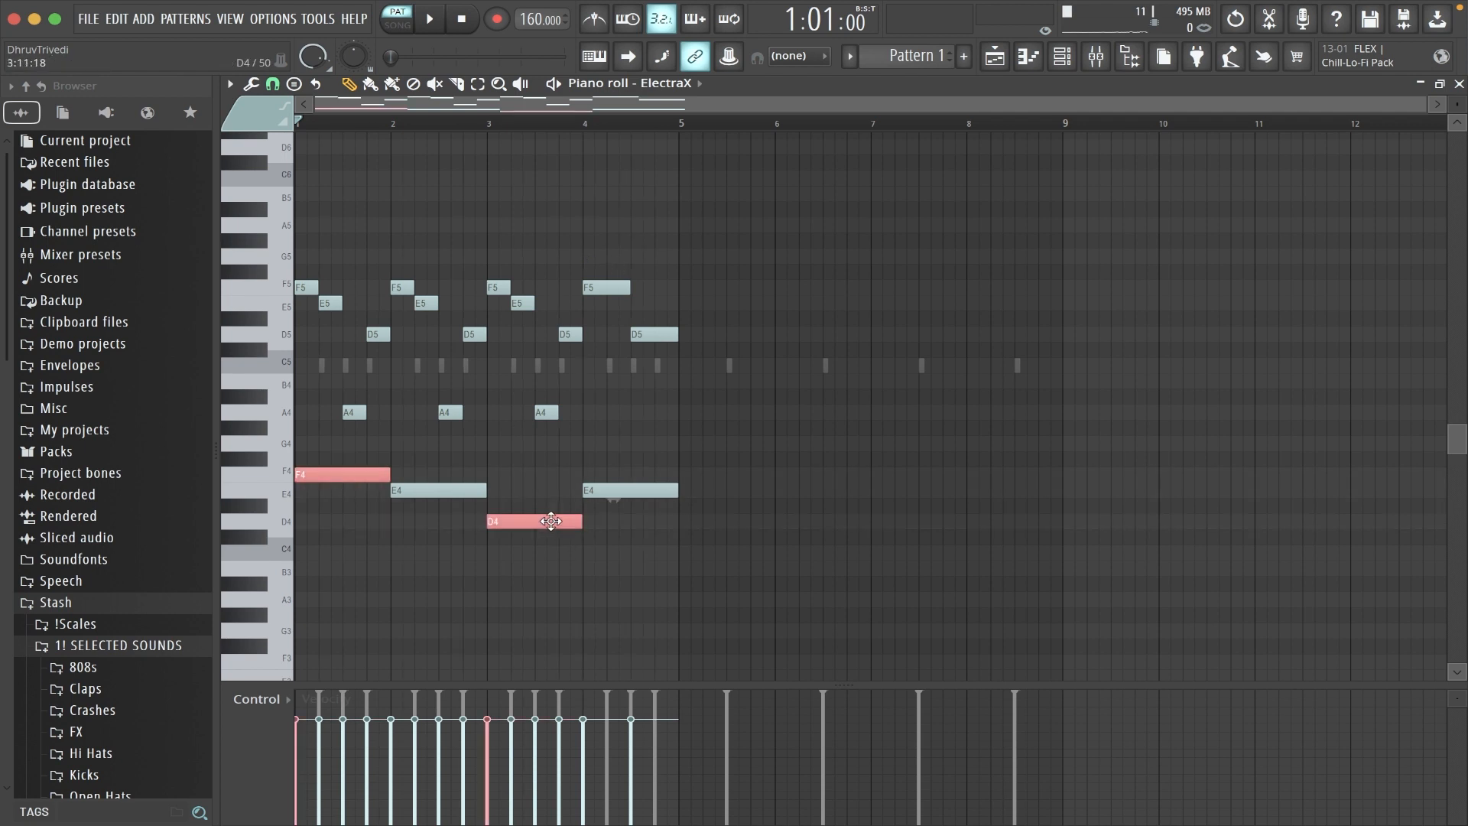
{"action": "key", "text": "ctrl+Down"}
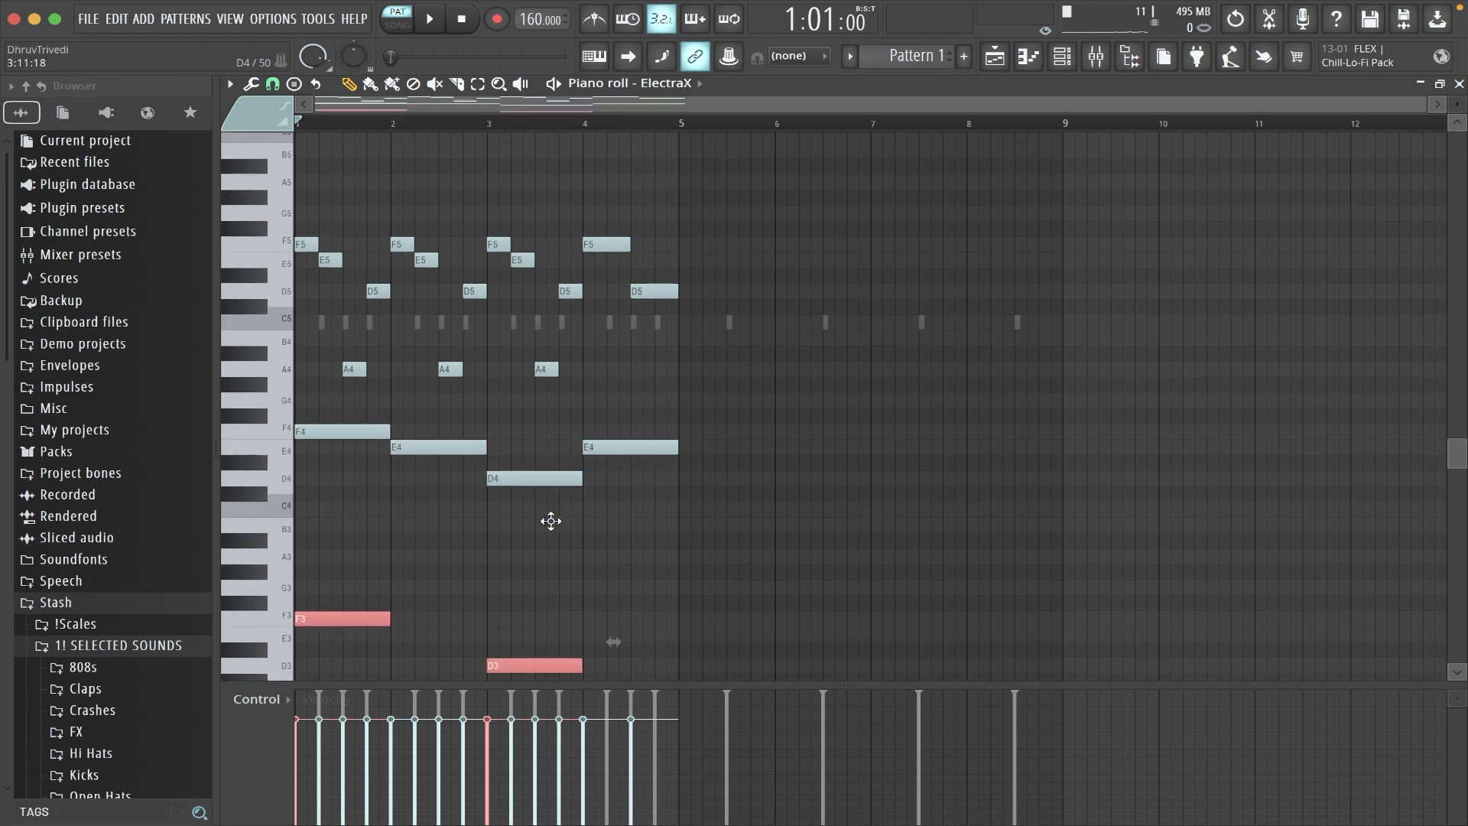
{"action": "left_click_drag", "start_coordinate": [388, 620], "coordinate": [458, 619]}
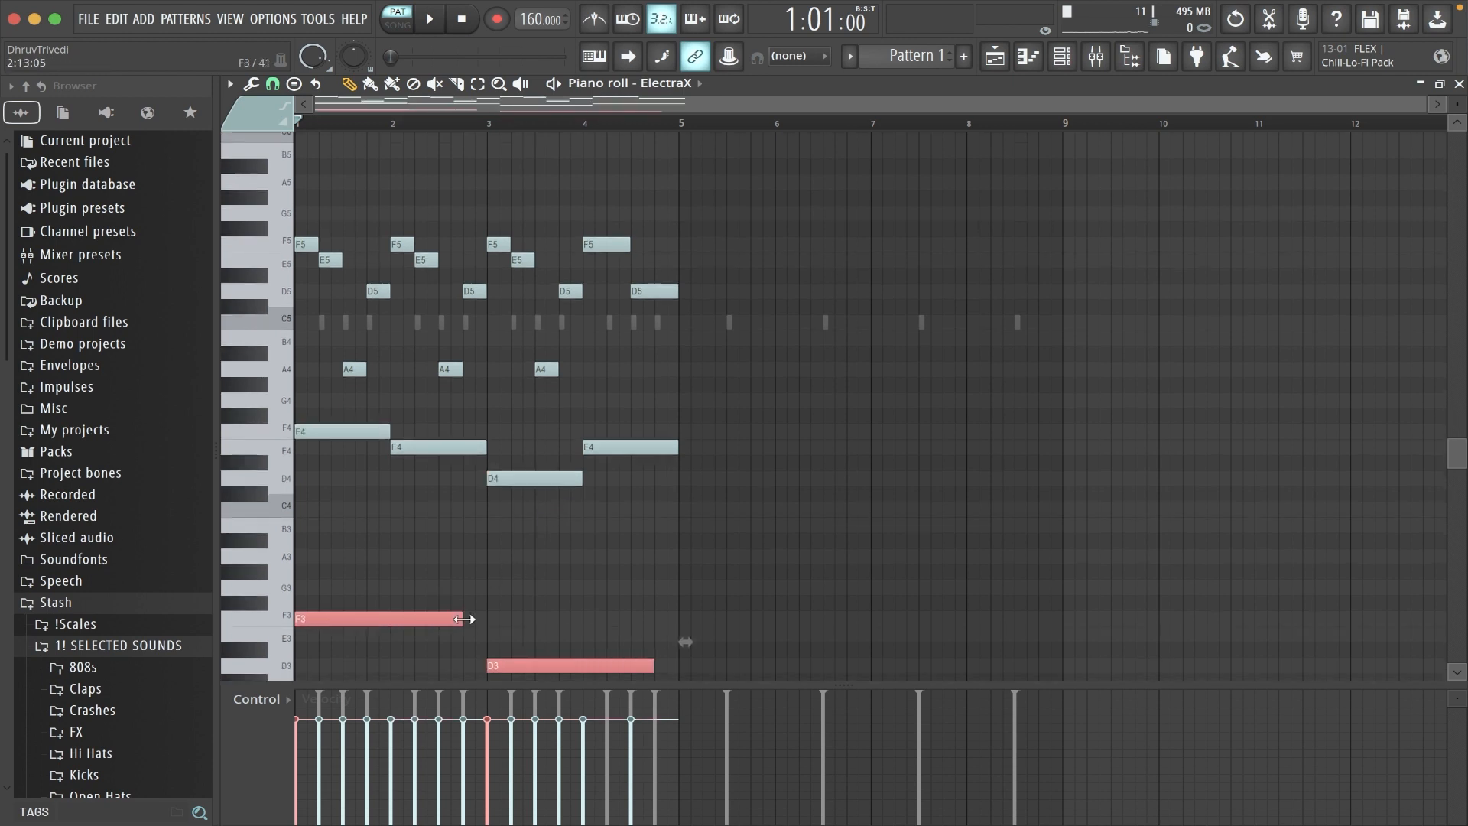
{"action": "key", "text": "ctrl+d"}
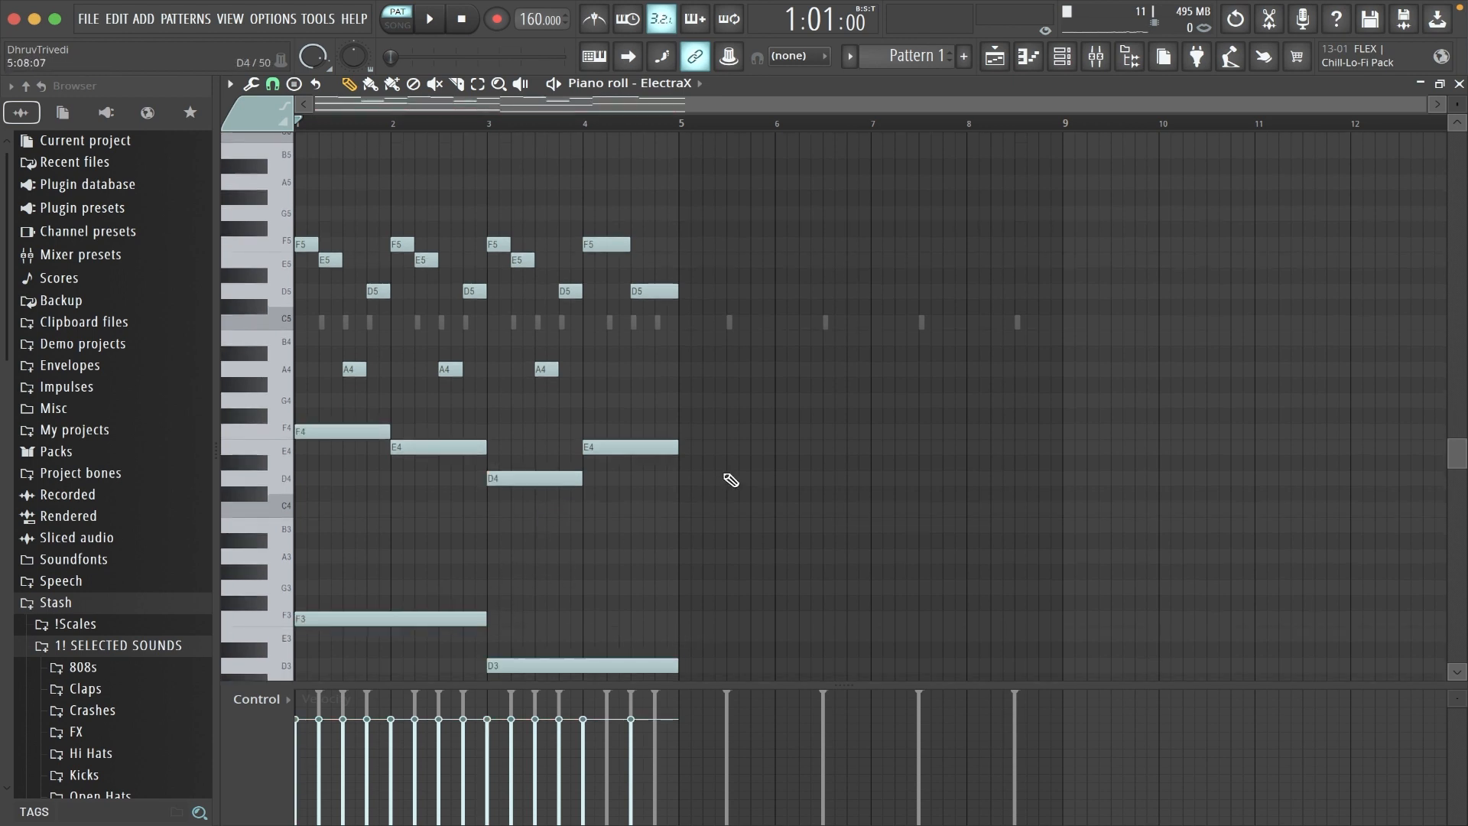
- Duplicate the four-bar phrase into bars 5 to 8 and move the copied D4 in bar 7 to A3
{"action": "key", "text": "ctrl+b"}
{"action": "key", "text": "ctrl+d"}
{"action": "left_click_drag", "start_coordinate": [901, 475], "coordinate": [914, 557]}
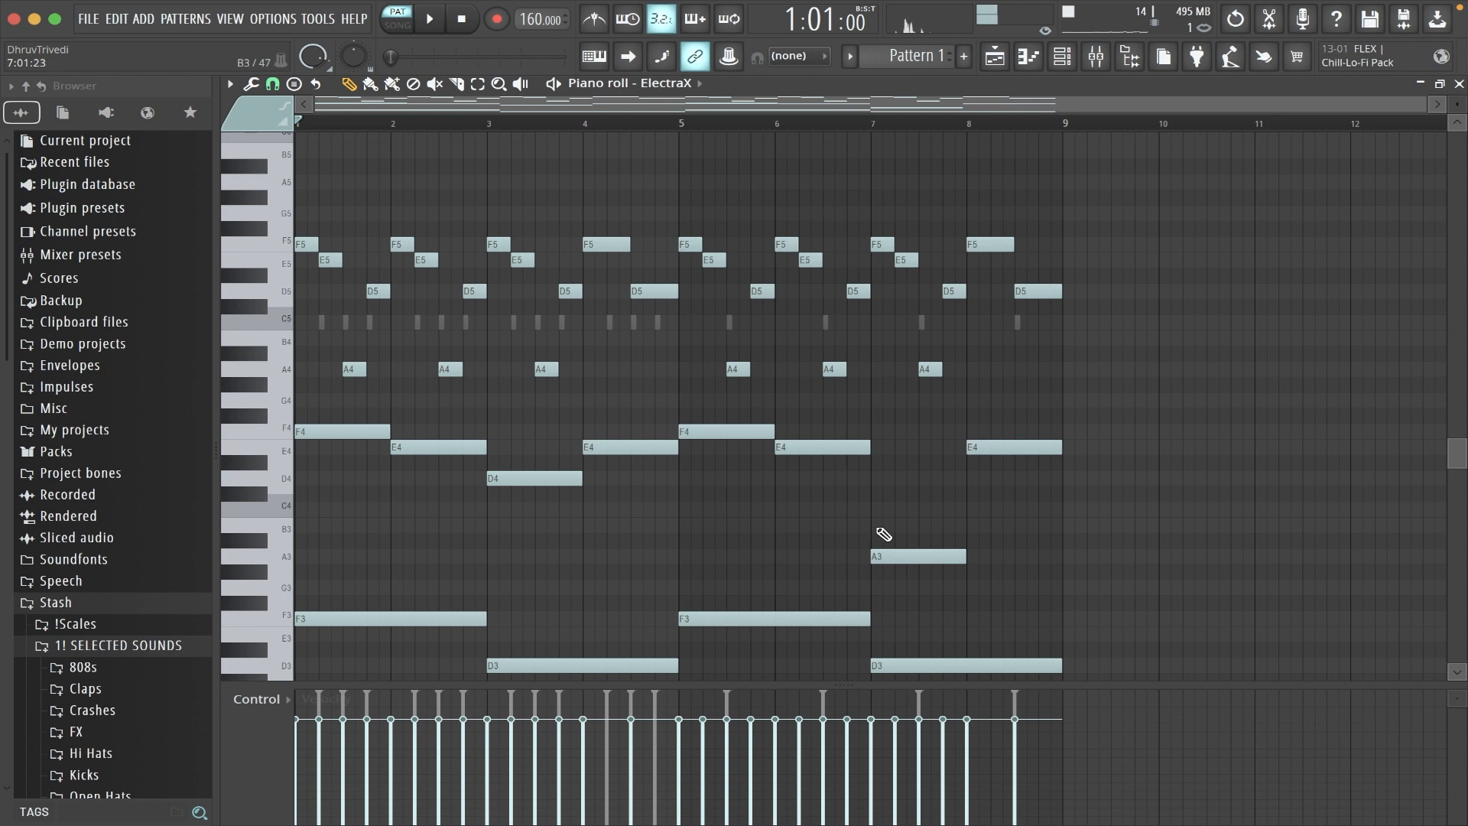
- Apply the Flam tool to the notes of the ElectraX pattern
{"action": "scroll", "coordinate": [841, 516], "scroll_direction": "down", "scroll_amount": 2}
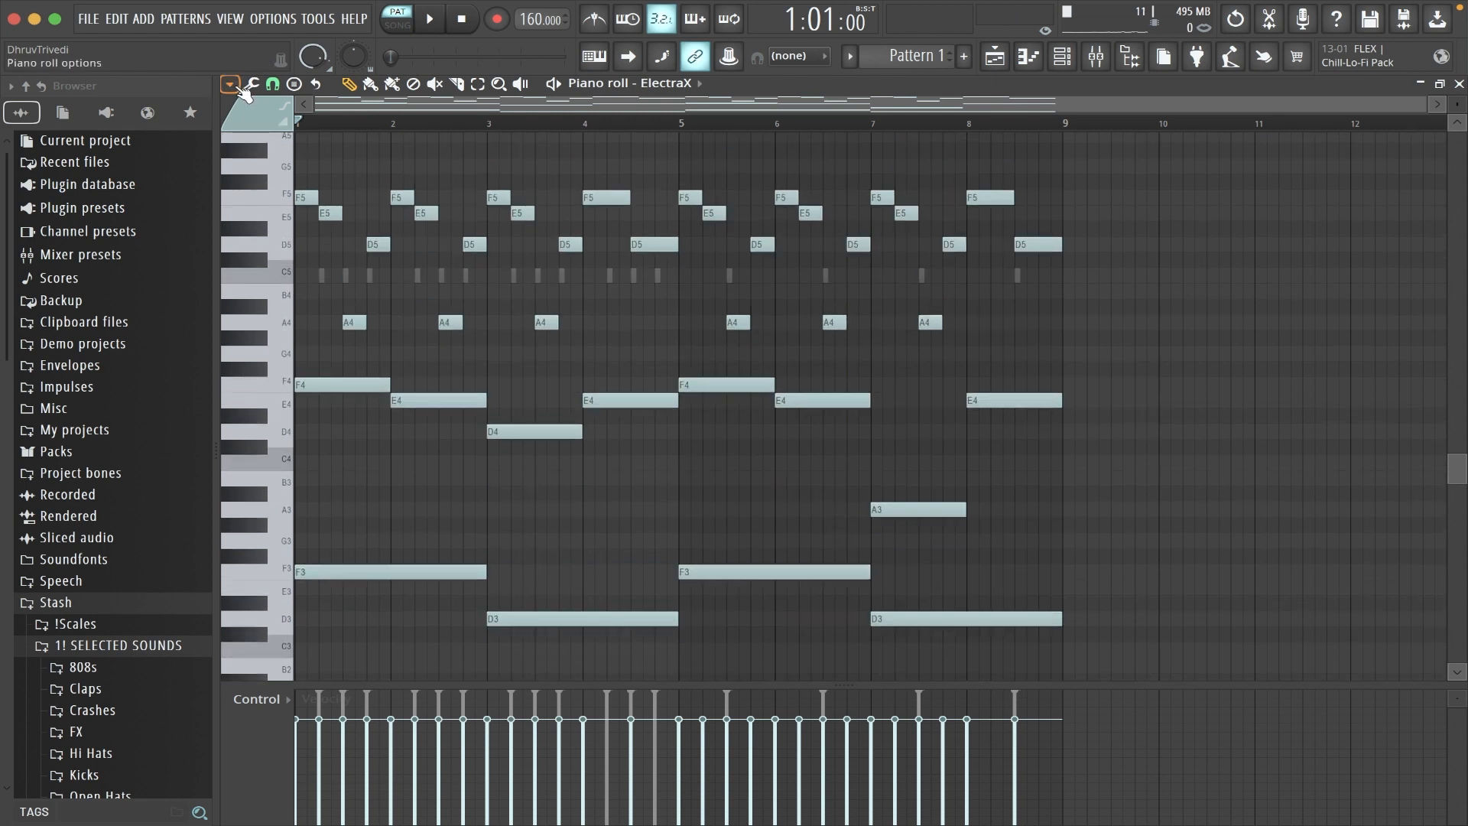
{"action": "left_click", "coordinate": [230, 84]}
{"action": "mouse_move", "coordinate": [255, 136]}
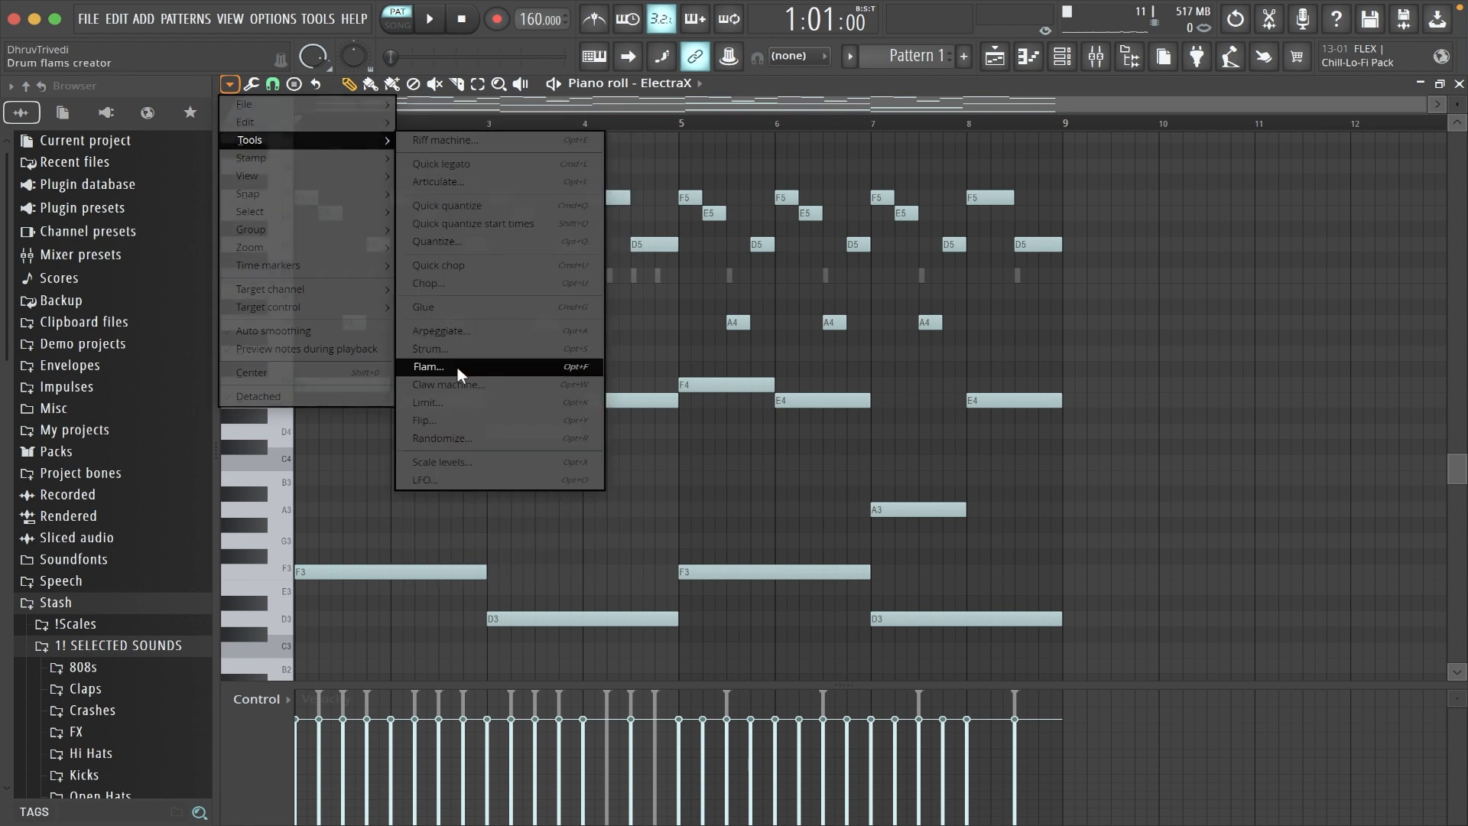
{"action": "left_click", "coordinate": [458, 367]}
{"action": "left_click", "coordinate": [862, 494]}
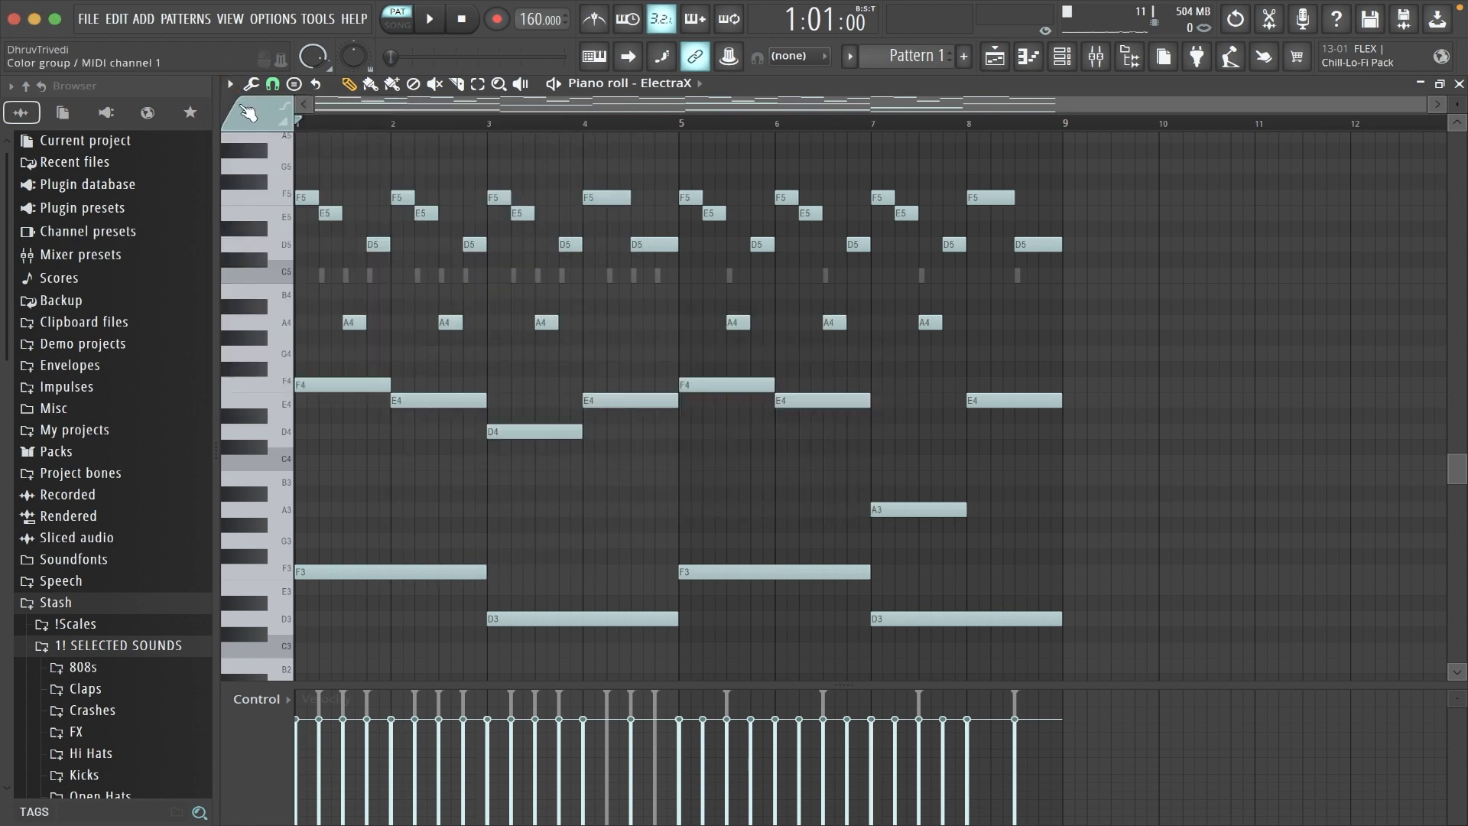
- Randomize the velocities of the ElectraX notes with the Randomize tool, and play the pattern
{"action": "left_click", "coordinate": [229, 84]}
{"action": "mouse_move", "coordinate": [263, 144]}
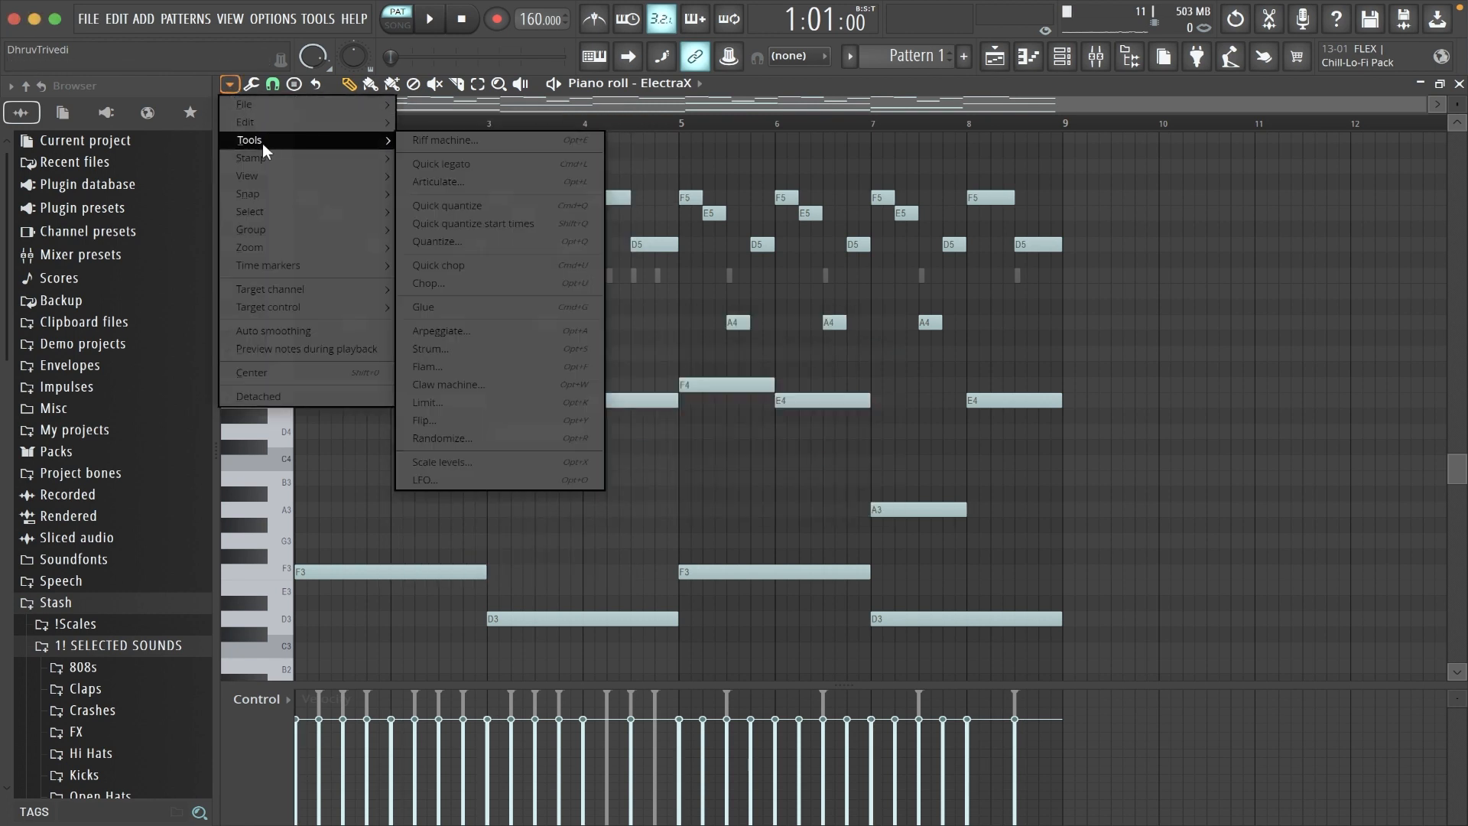
{"action": "left_click", "coordinate": [480, 435]}
{"action": "left_click", "coordinate": [865, 596]}
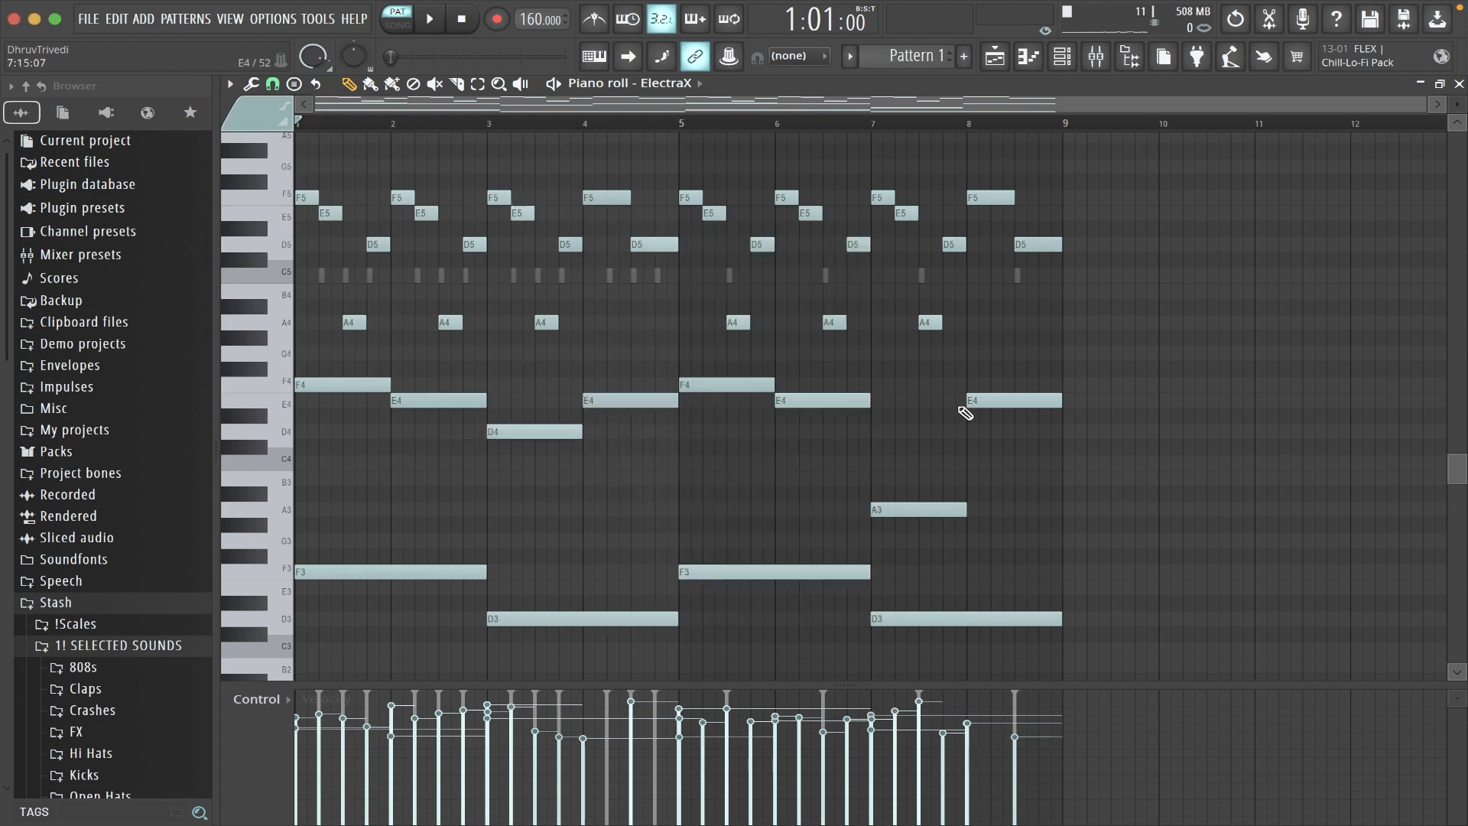
{"action": "left_click_drag", "start_coordinate": [1080, 180], "coordinate": [1079, 640]}
{"action": "key", "text": "p"}
{"action": "key", "text": "space"}
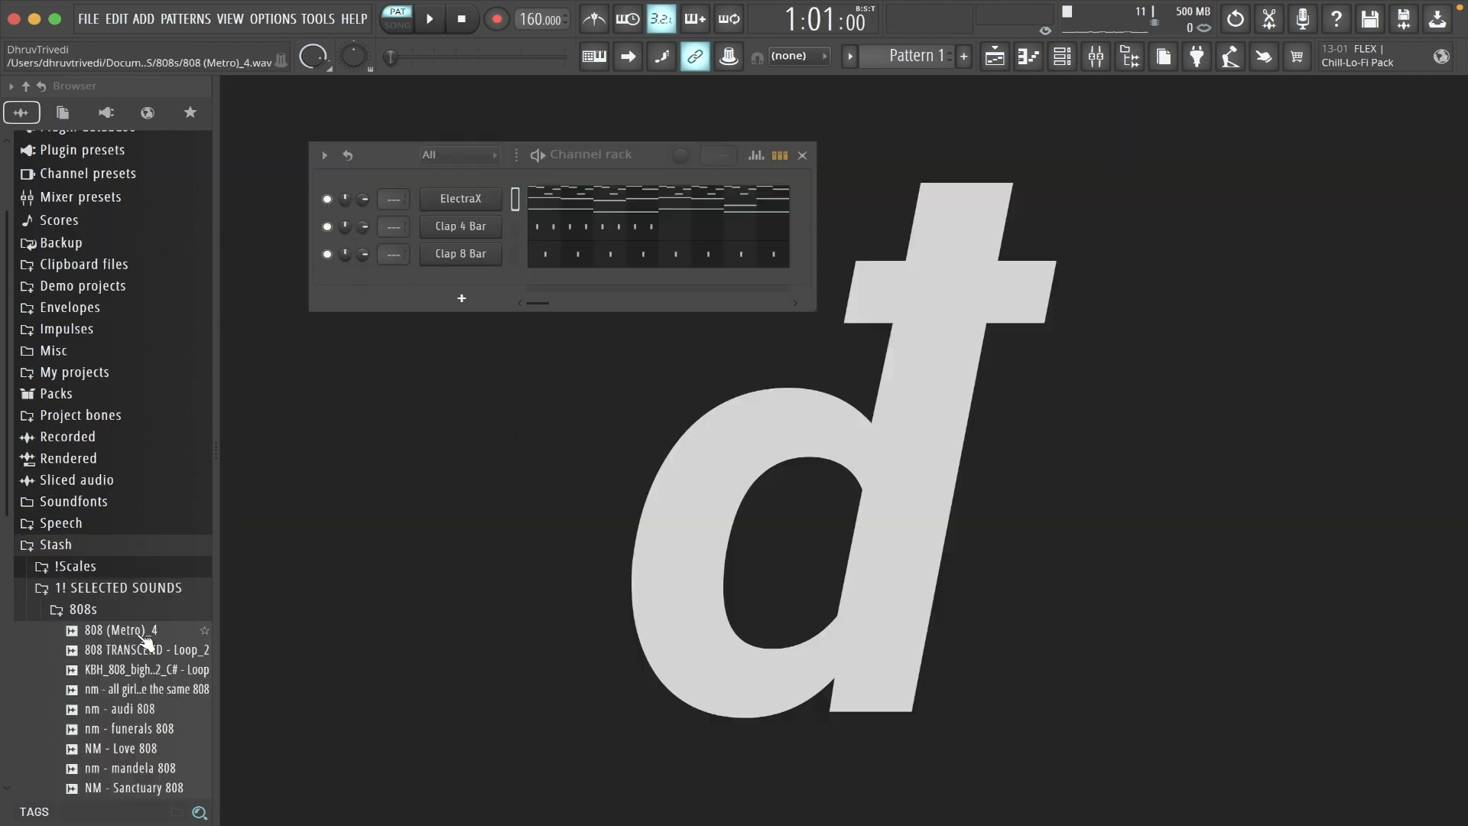
- Add the 808 (Metro)_4 sample from the 808s folder to the channel rack, and reopen ElectraX's piano roll
{"action": "left_click_drag", "start_coordinate": [146, 641], "coordinate": [487, 229]}
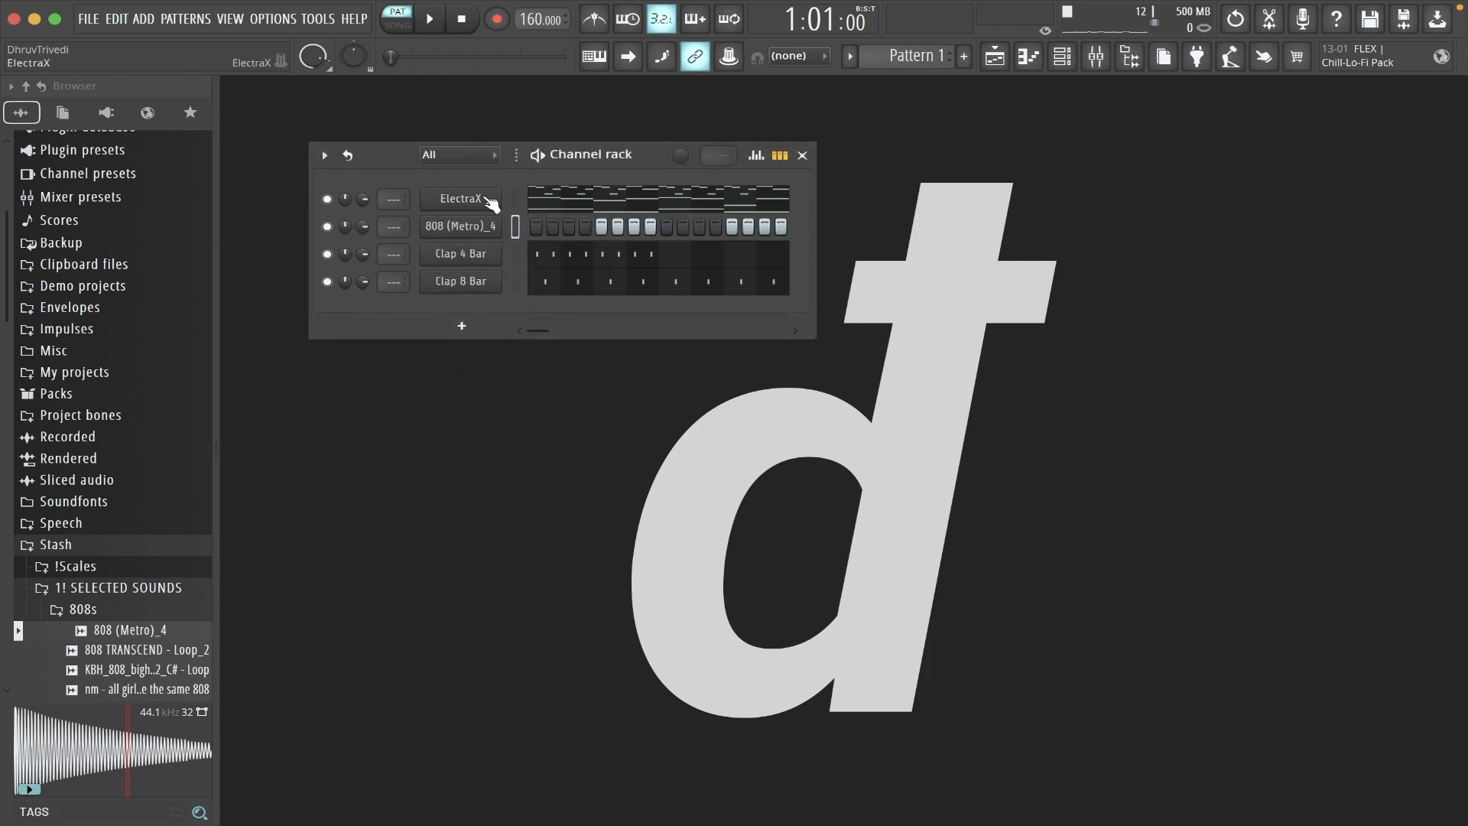
{"action": "right_click", "coordinate": [491, 203]}
{"action": "left_click", "coordinate": [505, 193]}
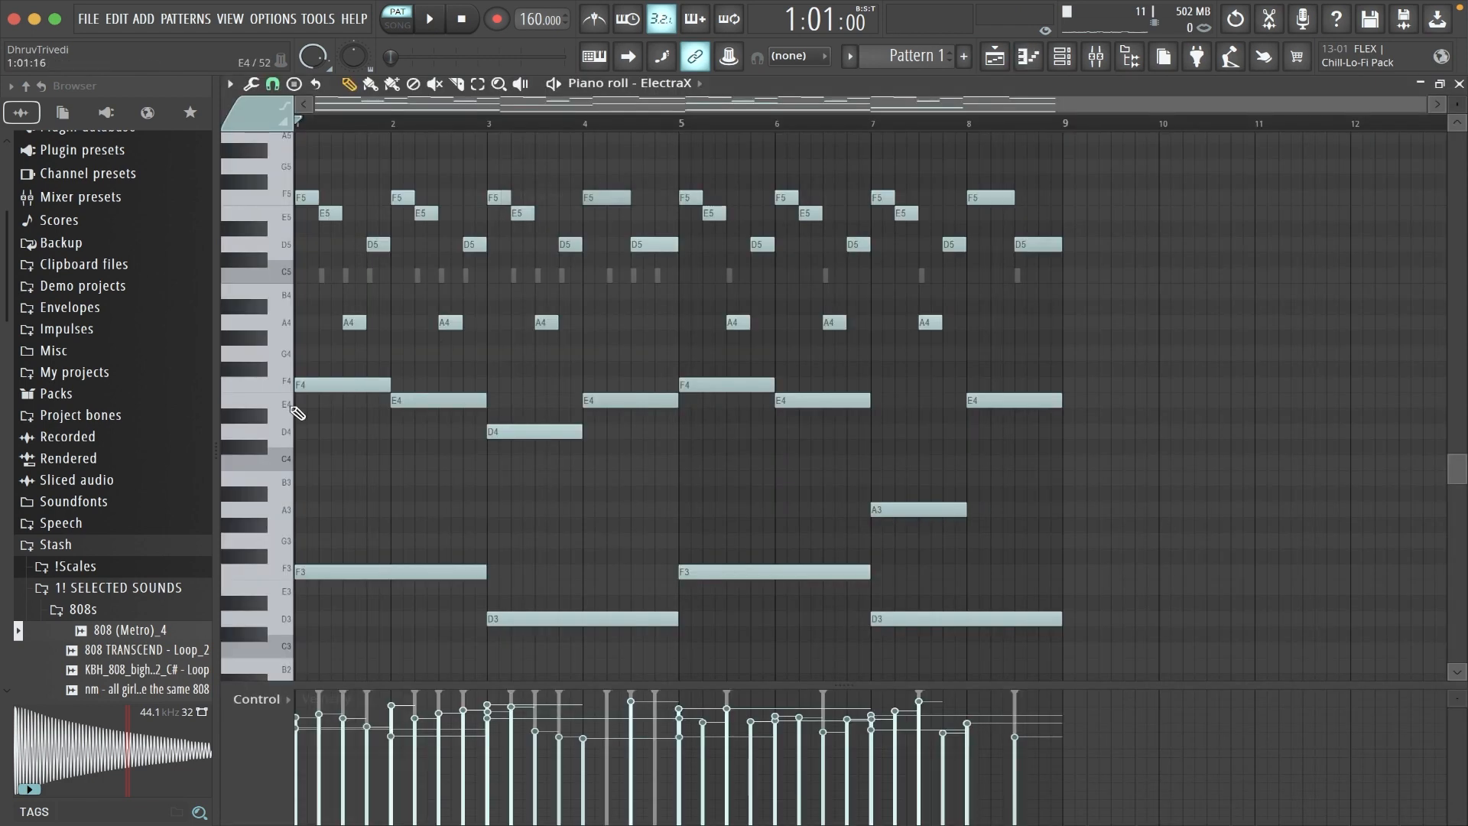
- Copy ElectraX's middle line of one-bar notes into the 808 (Metro)_4 piano roll and transpose it up one octave
{"action": "left_click_drag", "start_coordinate": [283, 384], "coordinate": [271, 522]}
{"action": "left_click", "coordinate": [646, 82]}
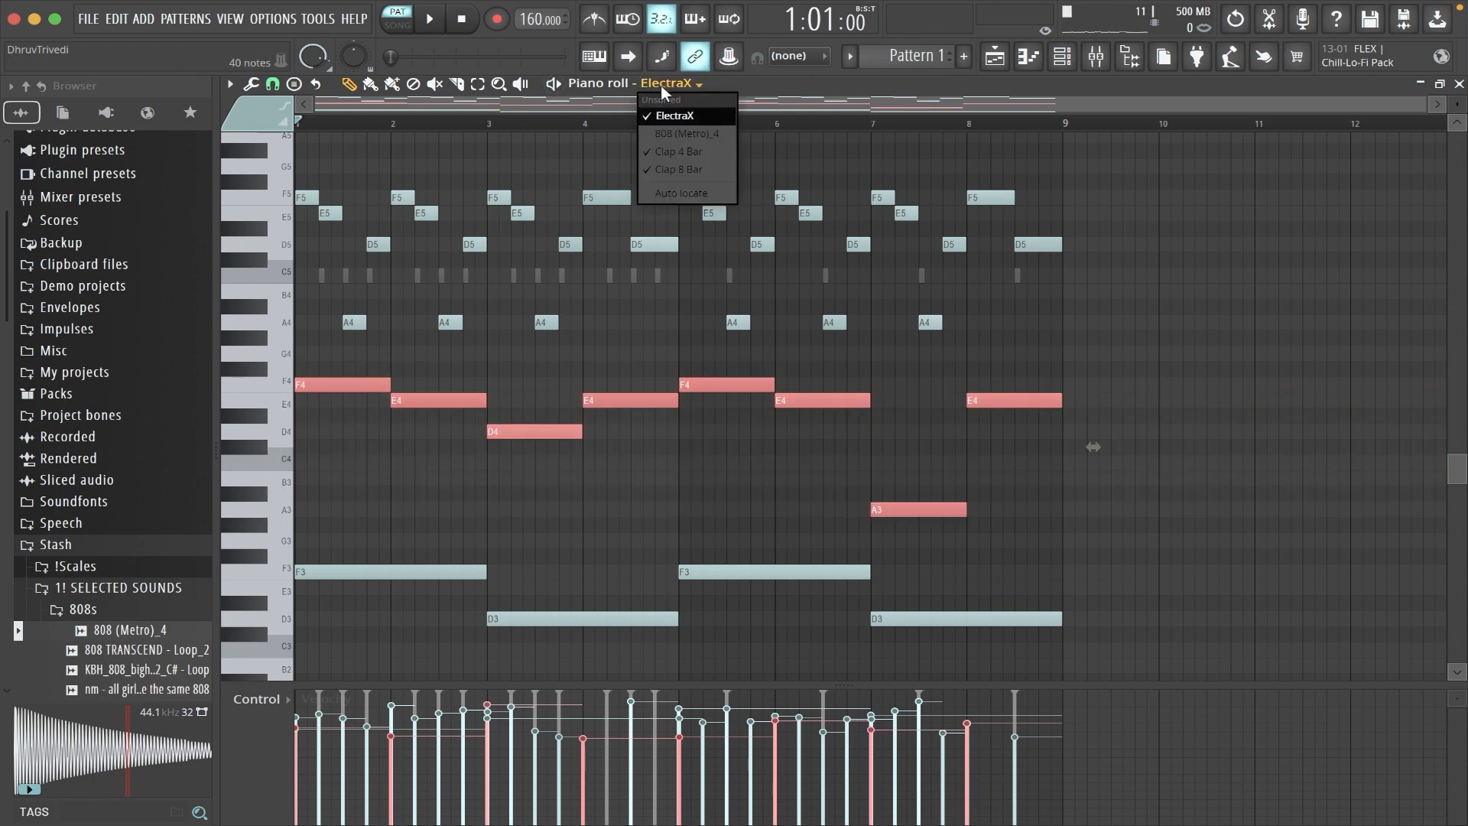
{"action": "left_click", "coordinate": [673, 135]}
{"action": "key", "text": "ctrl+Up"}
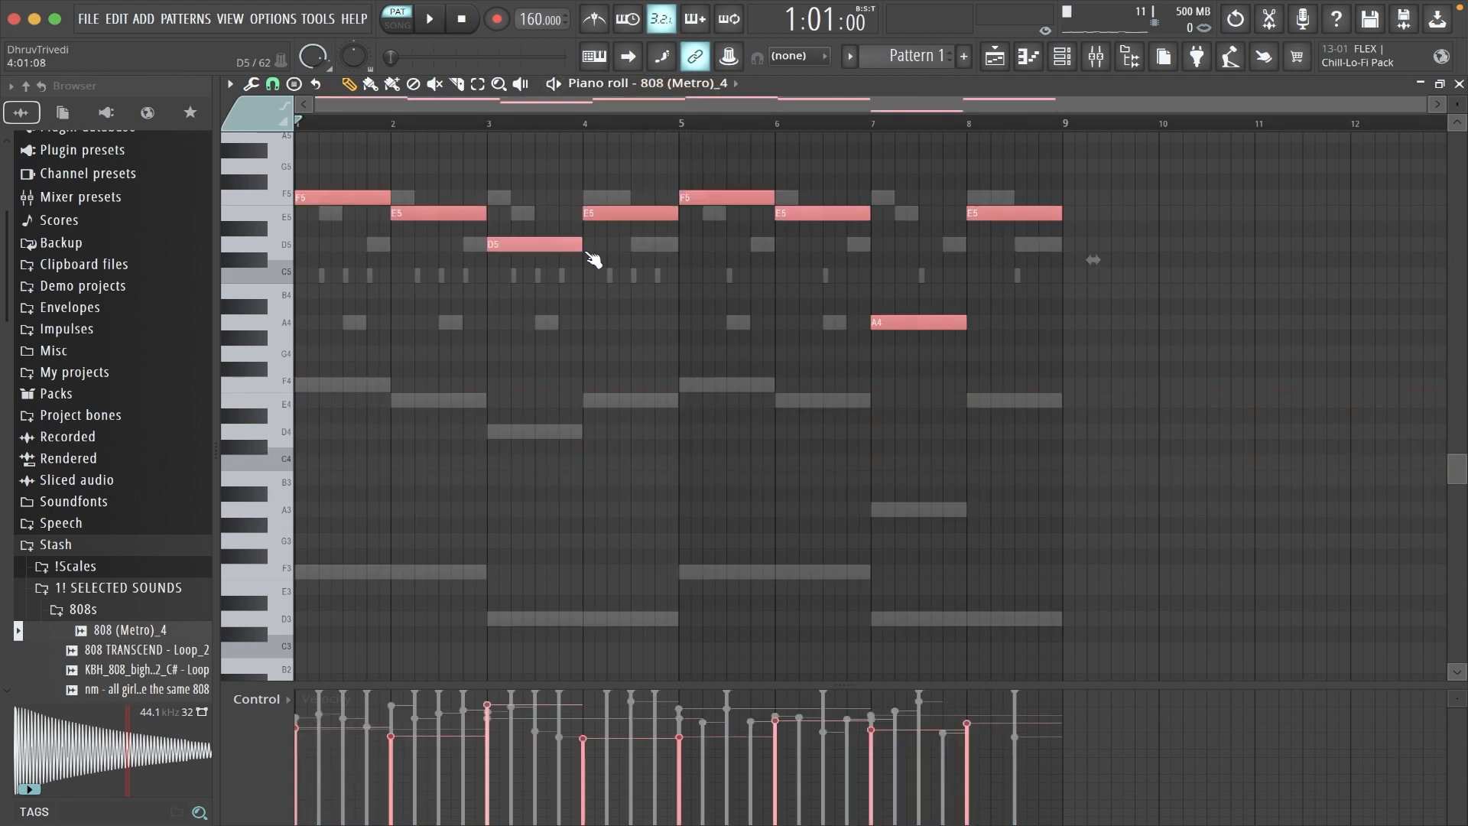
{"action": "key", "text": "ctrl+d"}
{"action": "scroll", "coordinate": [407, 285], "scroll_direction": "up", "scroll_amount": 1}
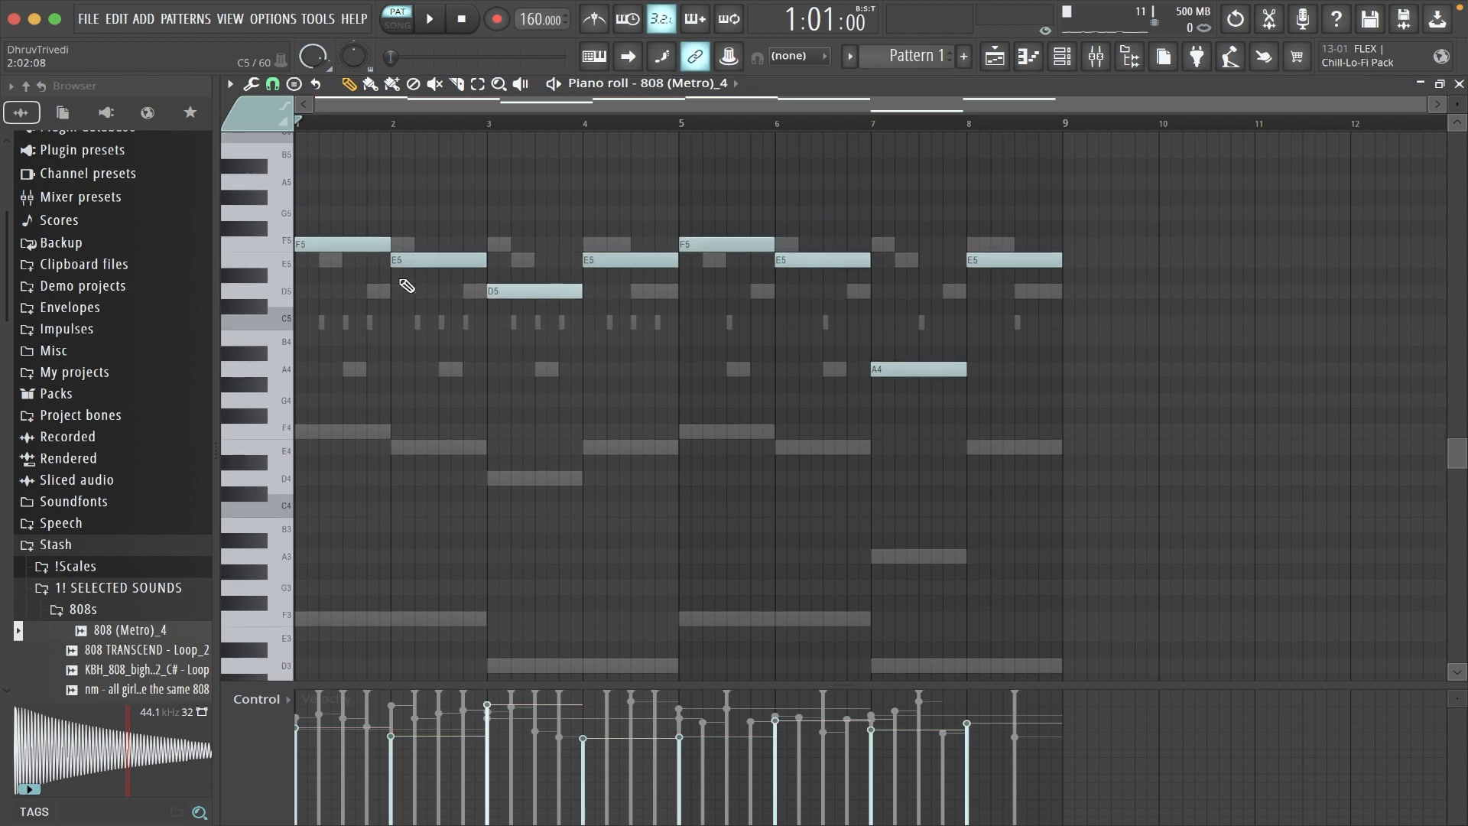
- During playback, slice the 808's bar 1 F5 into two notes and bar 2 E5 into three, dropping bar 2's opening half beat
{"action": "left_click", "coordinate": [342, 242]}
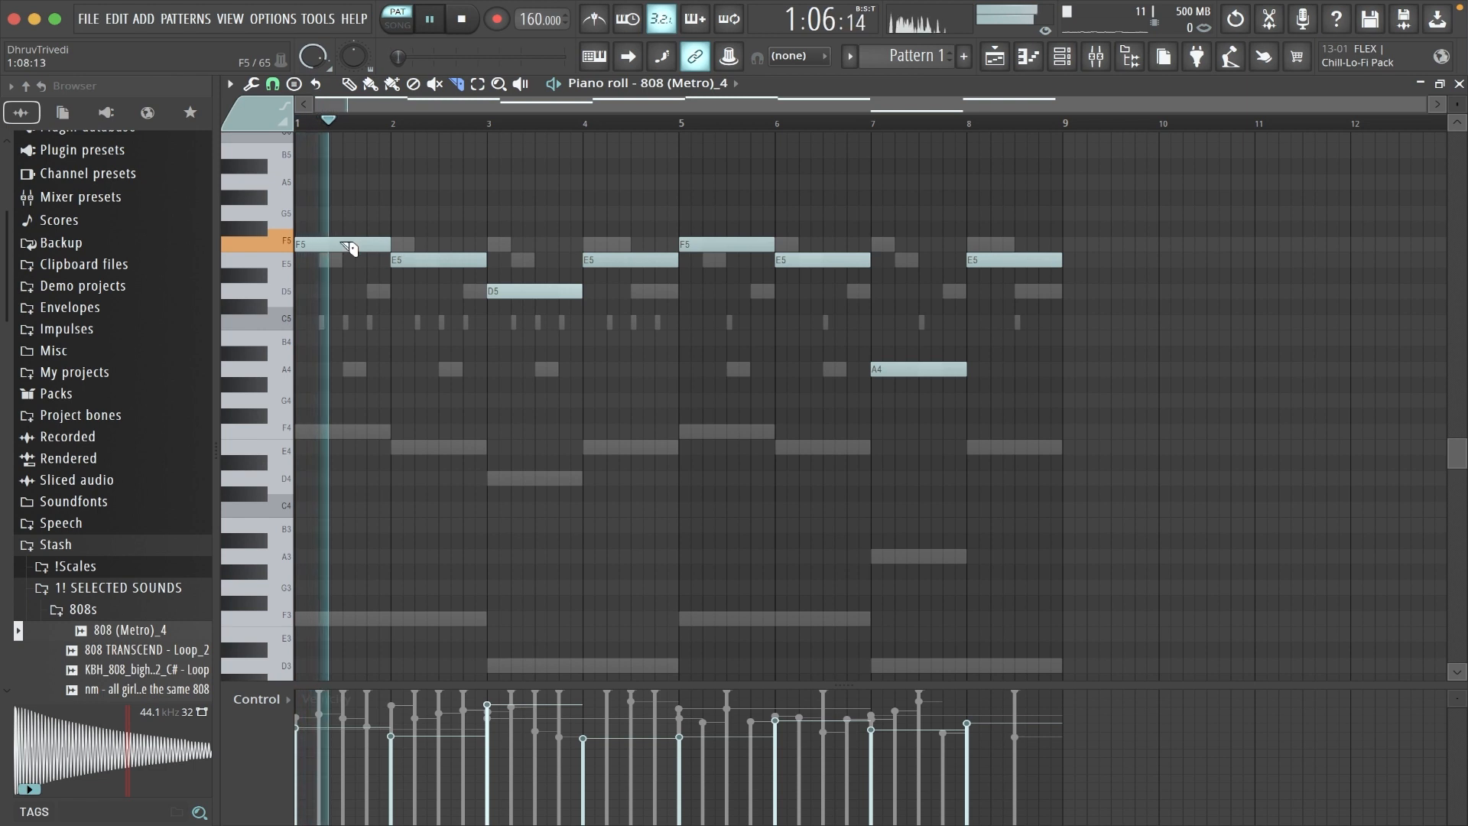
{"action": "left_click", "coordinate": [344, 247]}
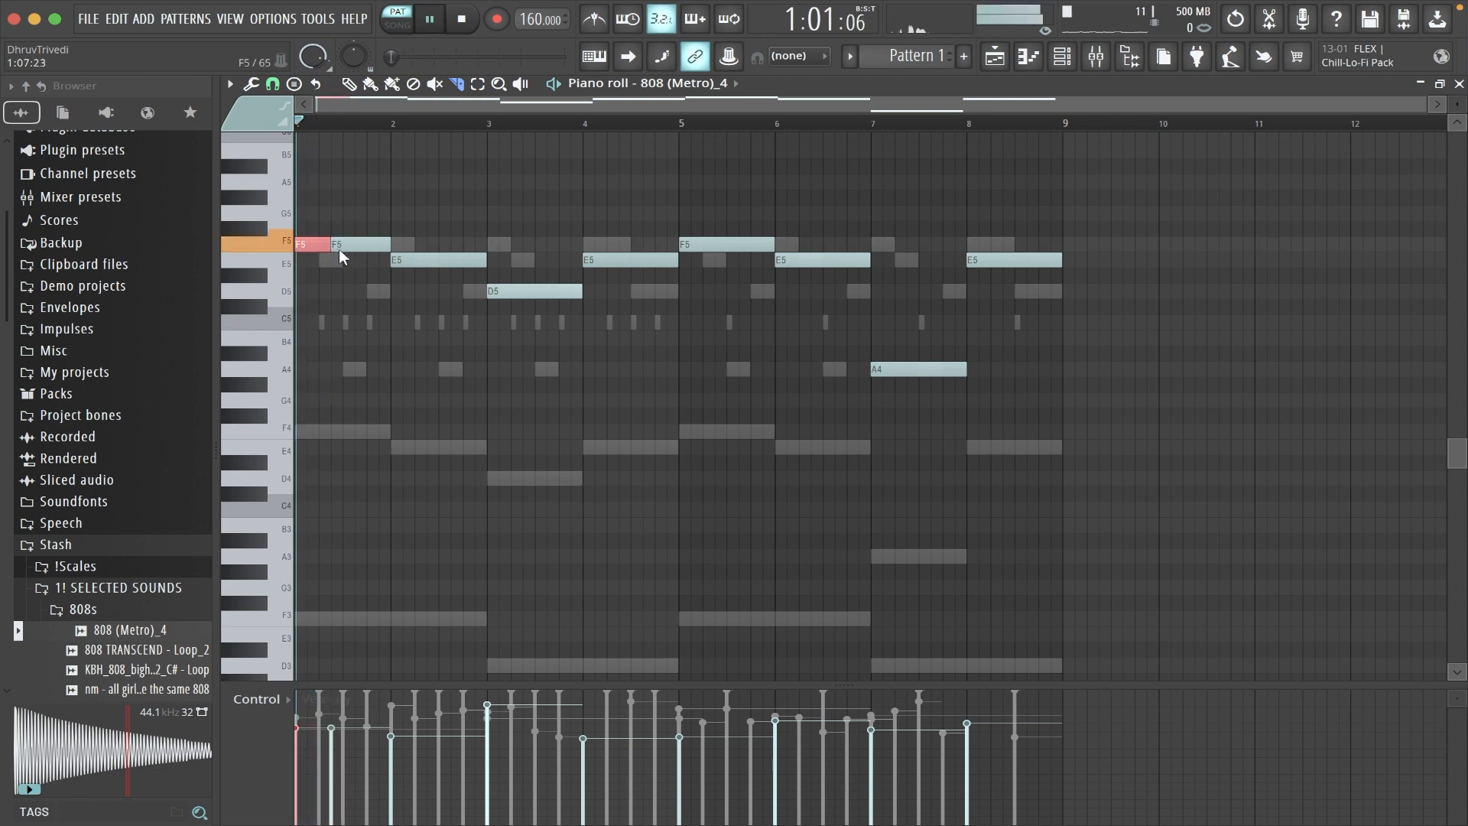
{"action": "left_click", "coordinate": [406, 261]}
{"action": "key", "text": "space"}
{"action": "left_click", "coordinate": [417, 260]}
{"action": "left_click", "coordinate": [452, 260]}
- Slice the 808's bar 3 D5 into three notes and bar 4 E5 into two, dropping bar 4's opening beat
{"action": "left_click", "coordinate": [528, 292]}
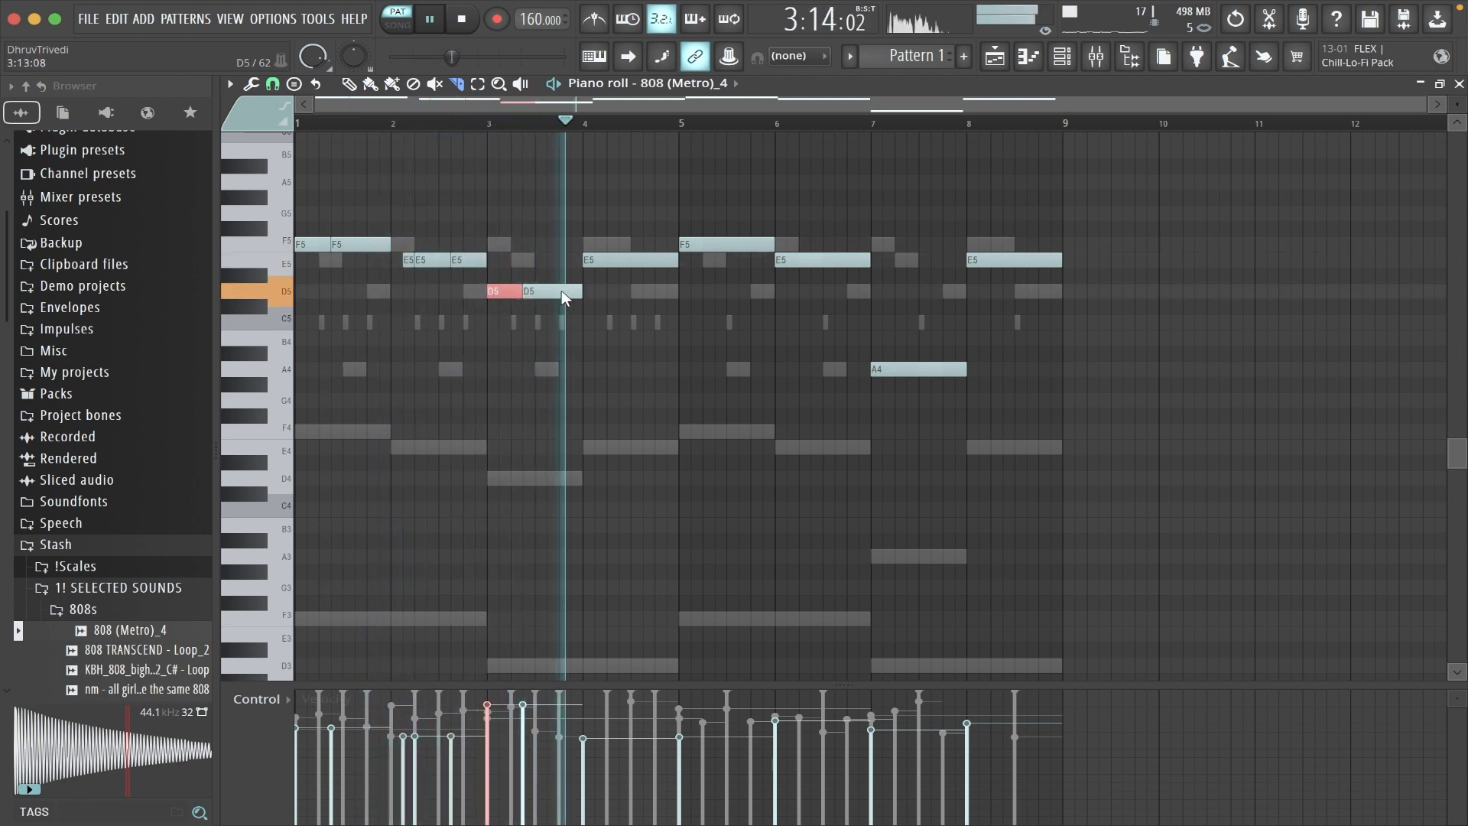
{"action": "left_click", "coordinate": [561, 290]}
{"action": "left_click", "coordinate": [611, 260]}
{"action": "left_click", "coordinate": [645, 260]}
{"action": "key", "text": "p"}
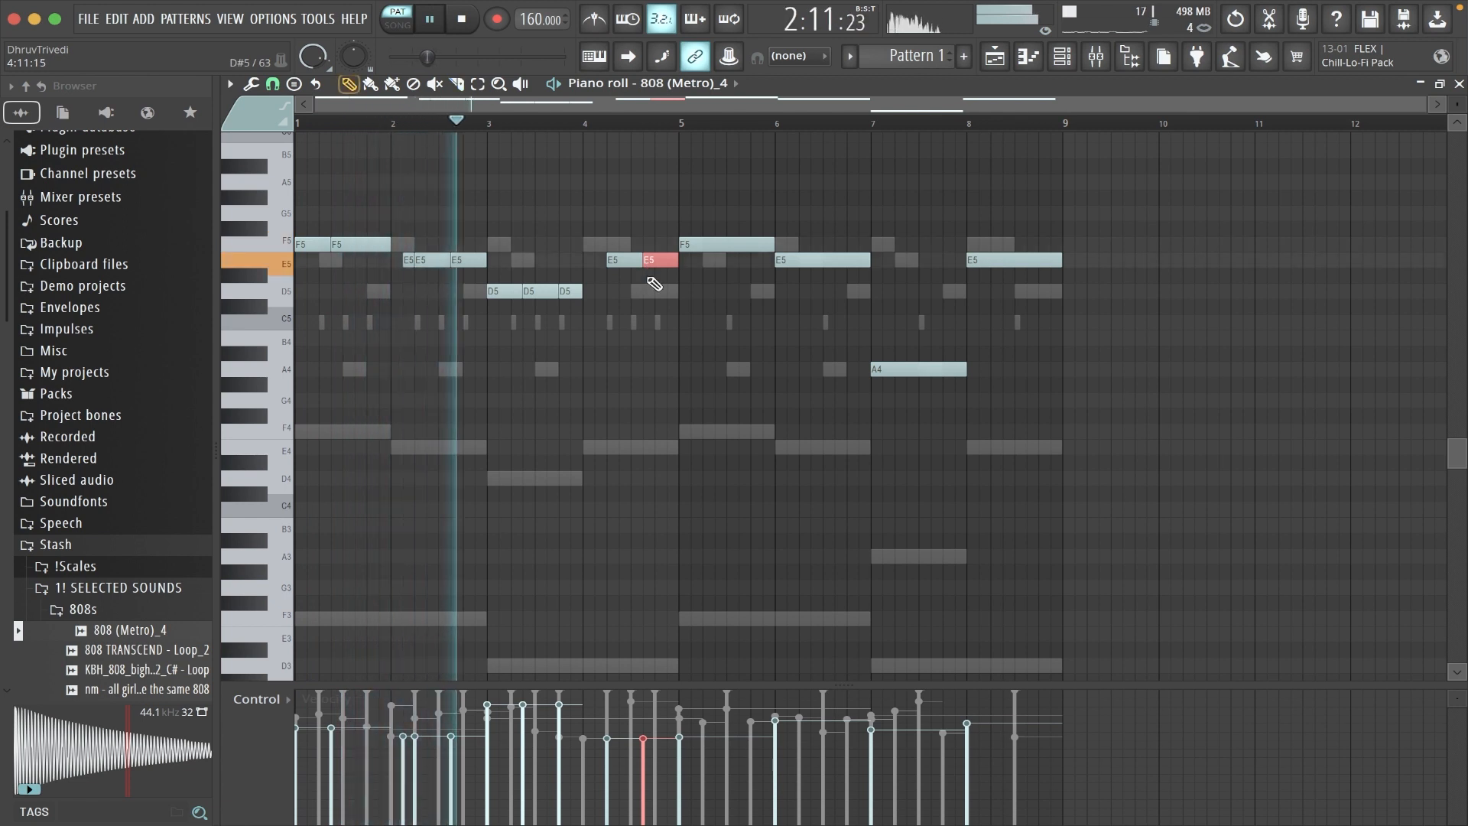
- Delete the unsliced 808 notes in bars 5 to 8 and stop playback
{"action": "key", "text": "super+d"}
{"action": "right_click", "coordinate": [739, 244]}
{"action": "right_click", "coordinate": [818, 260]}
{"action": "right_click", "coordinate": [903, 369]}
{"action": "right_click", "coordinate": [1007, 260]}
{"action": "key", "text": "space"}
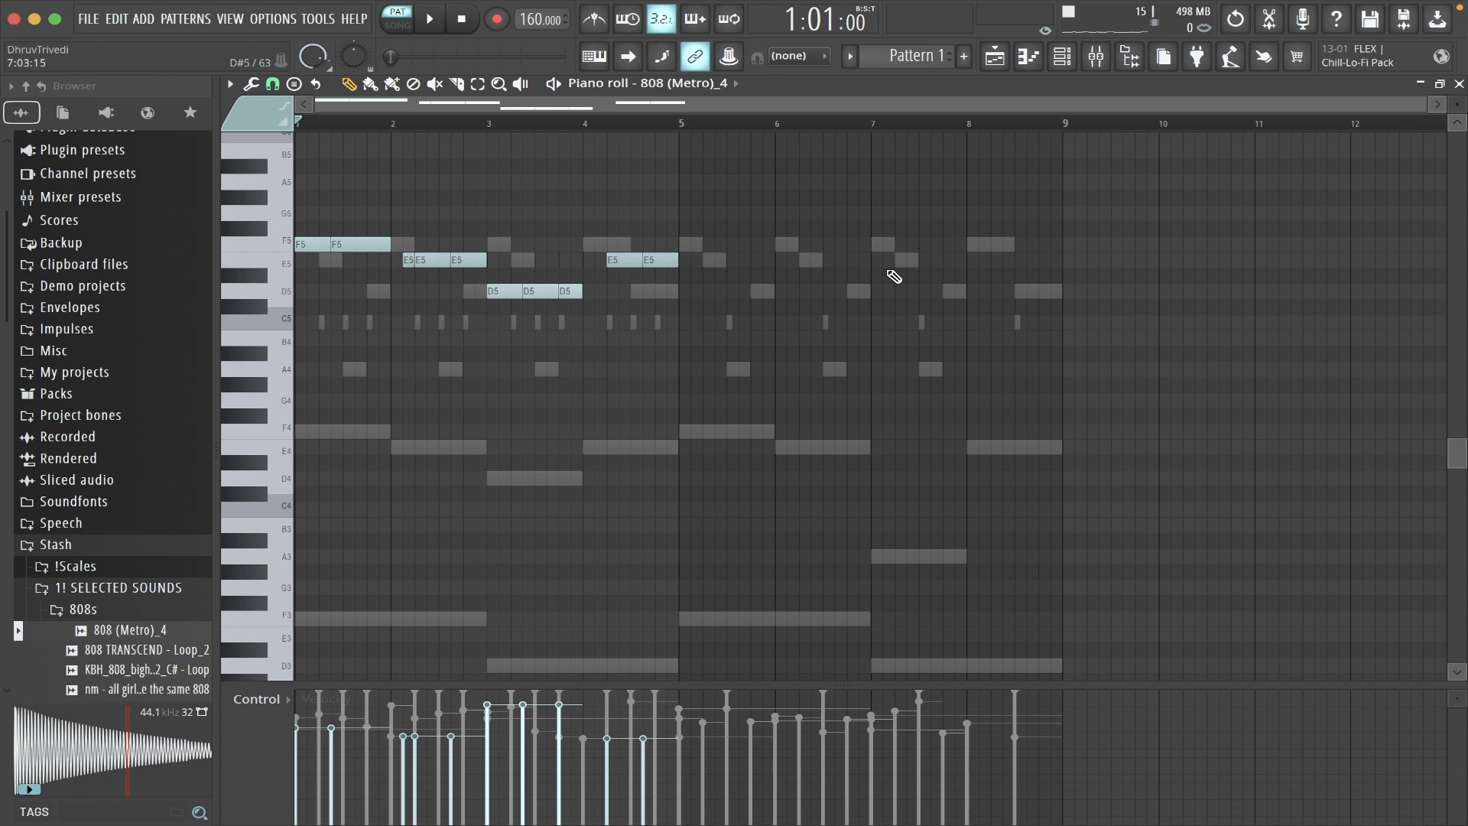
- Extend the 808 notes to close the gaps between them, and duplicate bars 1 to 4 into bars 5 to 8
{"action": "key", "text": "ctrl+a"}
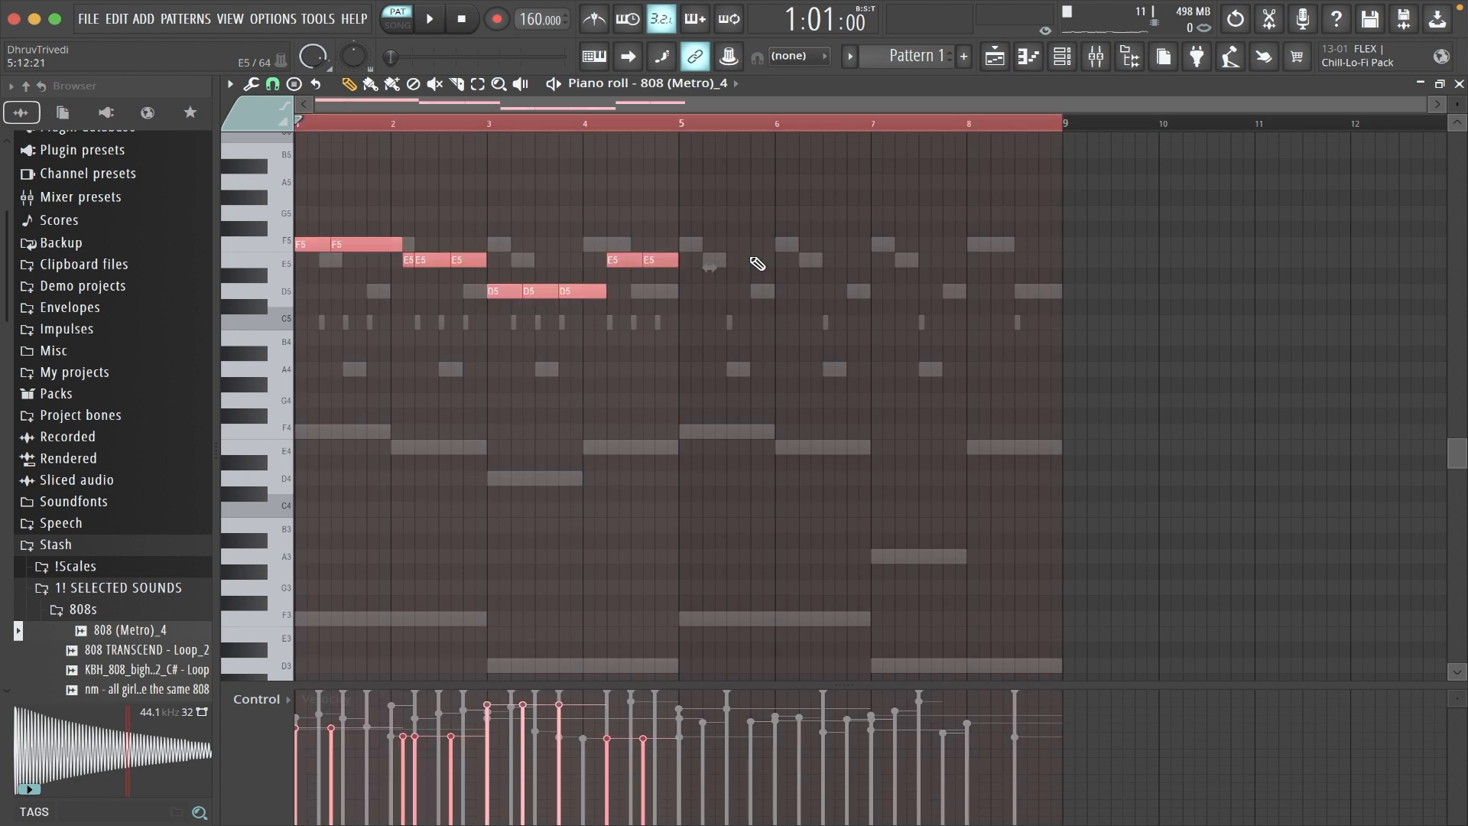
{"action": "key", "text": "ctrl+b"}
{"action": "key", "text": "ctrl+z"}
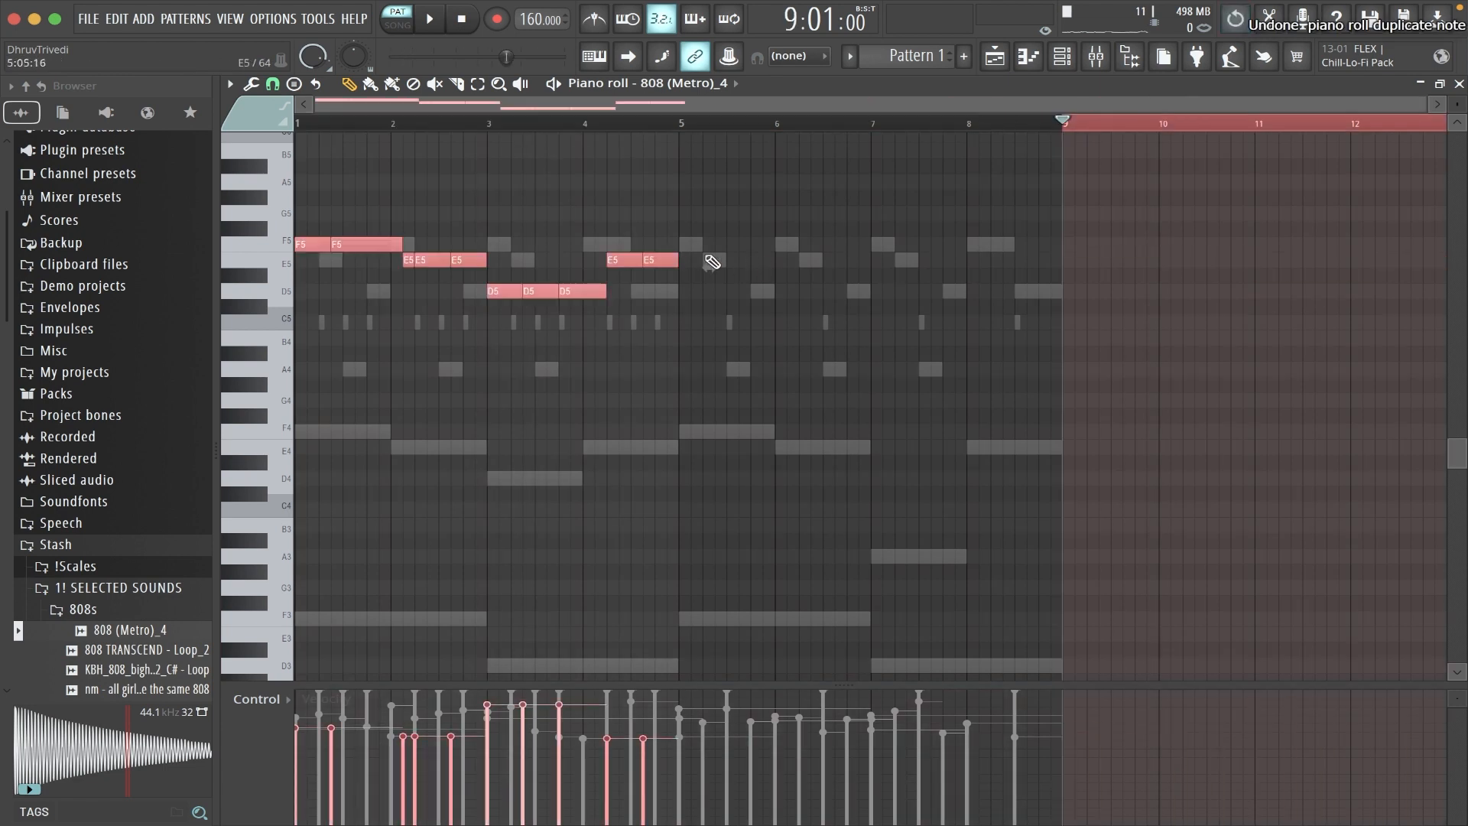
{"action": "left_click_drag", "start_coordinate": [697, 205], "coordinate": [295, 361]}
{"action": "left_click_drag", "start_coordinate": [522, 126], "coordinate": [175, 159]}
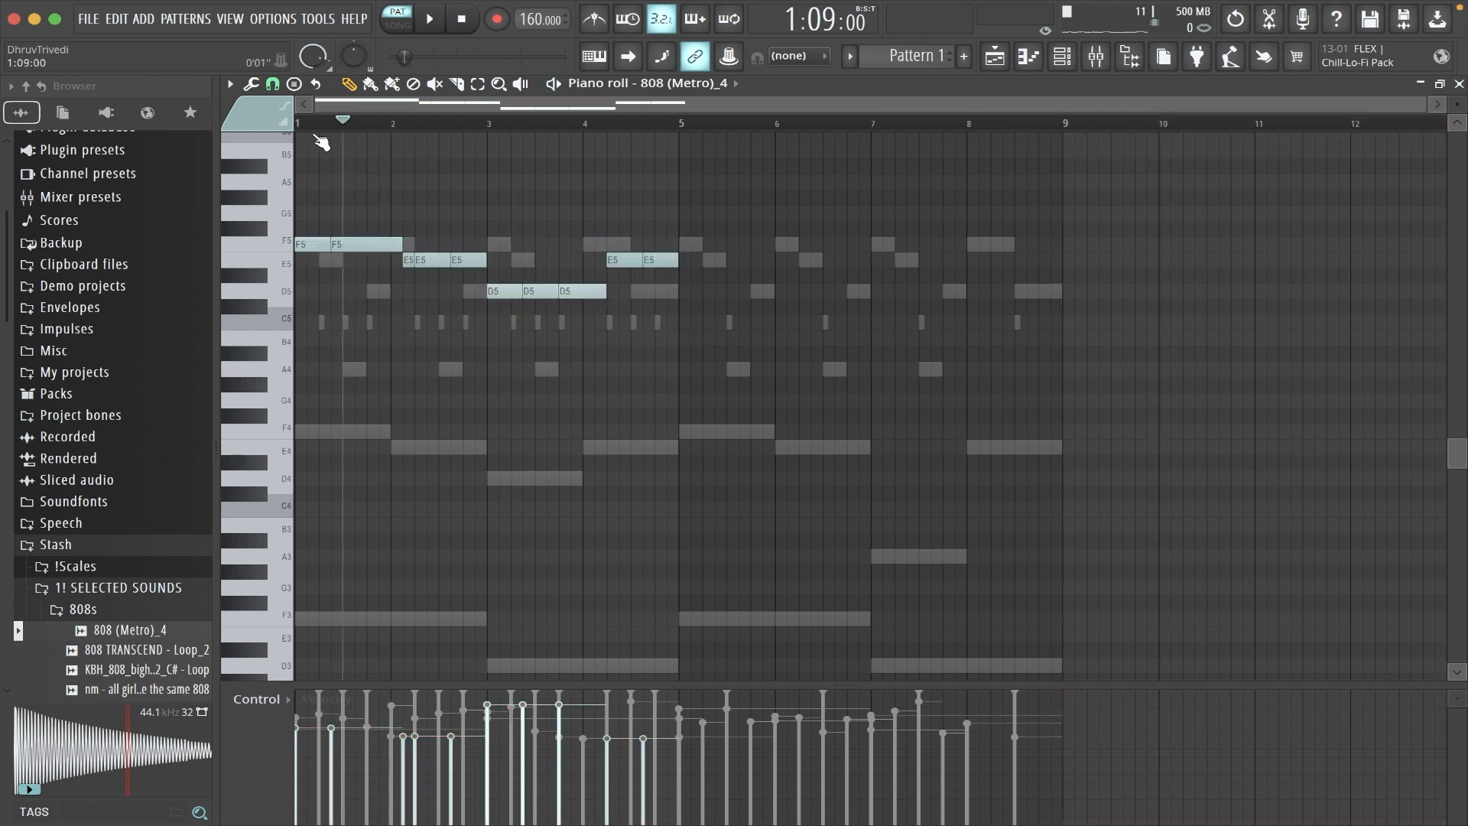
{"action": "left_click_drag", "start_coordinate": [243, 192], "coordinate": [237, 364]}
{"action": "key", "text": "ctrl+b"}
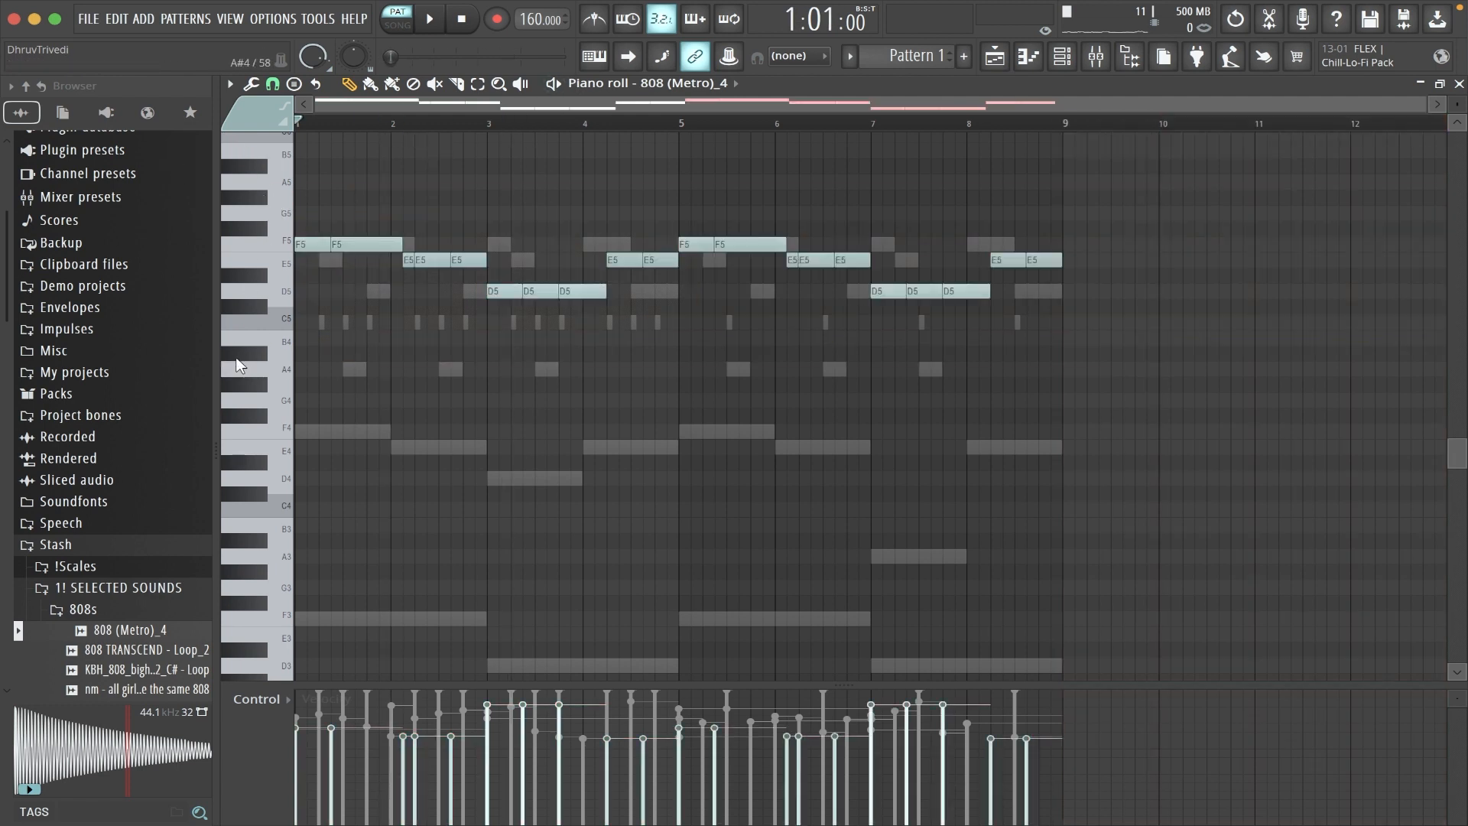
- Transpose the three D5 notes starting in bar 7 of the 808 pattern to A5
{"action": "left_click_drag", "start_coordinate": [851, 298], "coordinate": [1150, 317]}
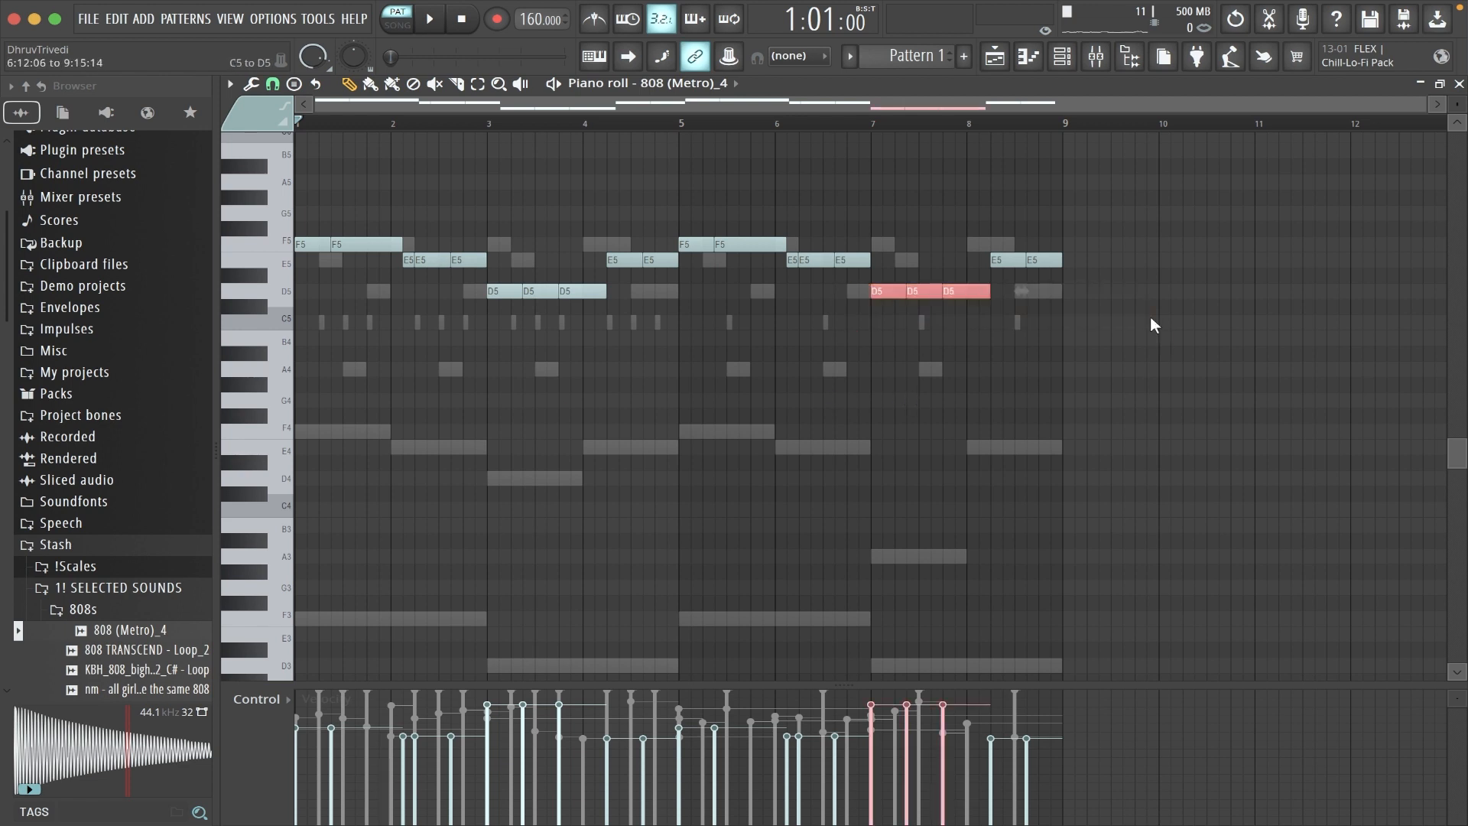
{"action": "key", "text": "Down"}
{"action": "key", "text": "Down"}
{"action": "key", "text": "Down"}
{"action": "key", "text": "Down"}
{"action": "key", "text": "Down"}
{"action": "key", "text": "ctrl+Up"}
{"action": "key", "text": "ctrl+d"}
- Raise the velocity of all 808 notes to the maximum
{"action": "key", "text": "ctrl+a"}
{"action": "scroll", "coordinate": [783, 375], "scroll_direction": "up", "scroll_amount": 1}
{"action": "key", "text": "ctrl+d"}
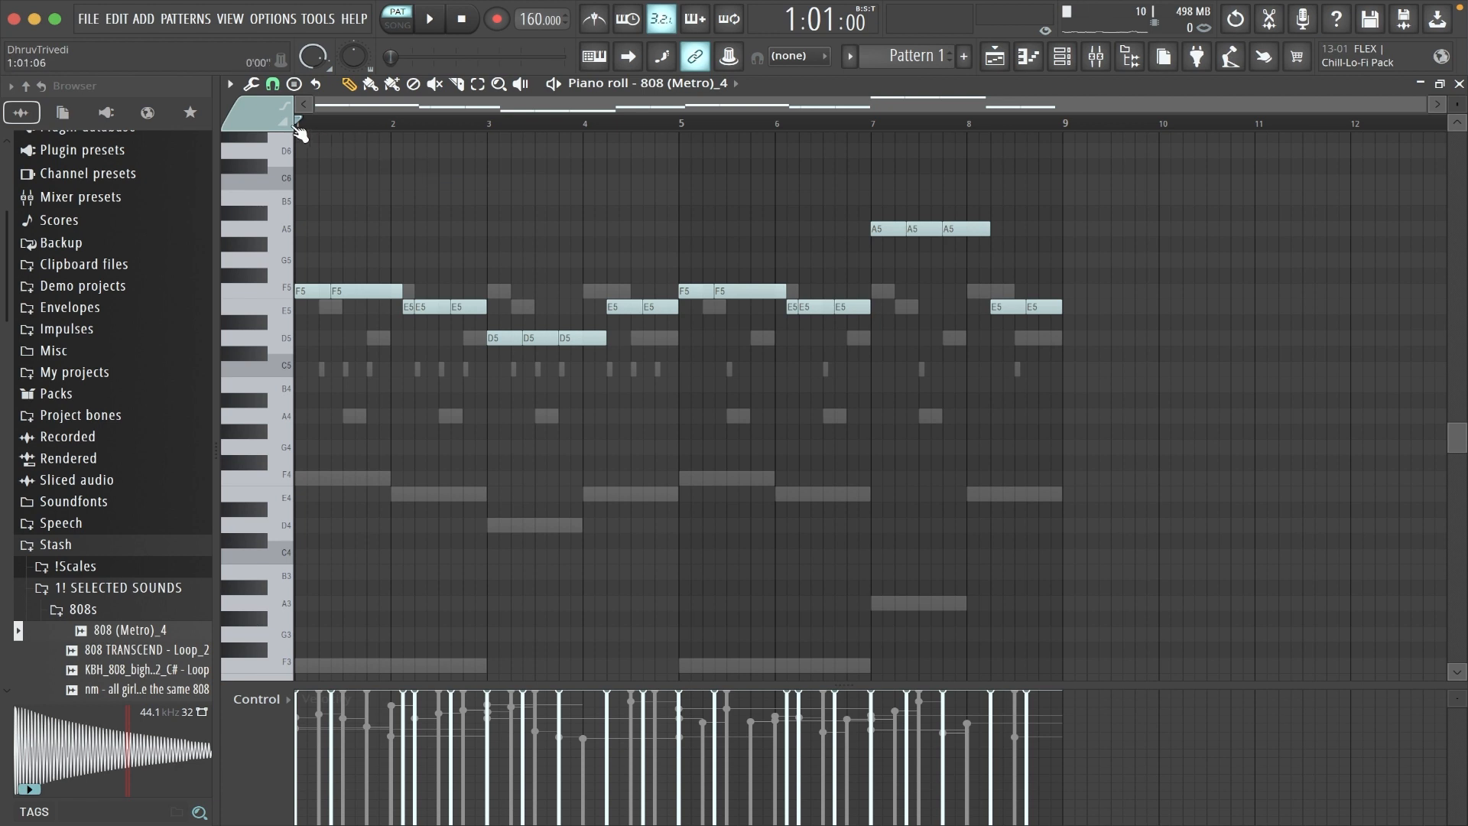
- Add short E5 slide notes to the 808 pattern in bars 4 and 8, and play the pattern
{"action": "left_click", "coordinate": [567, 289]}
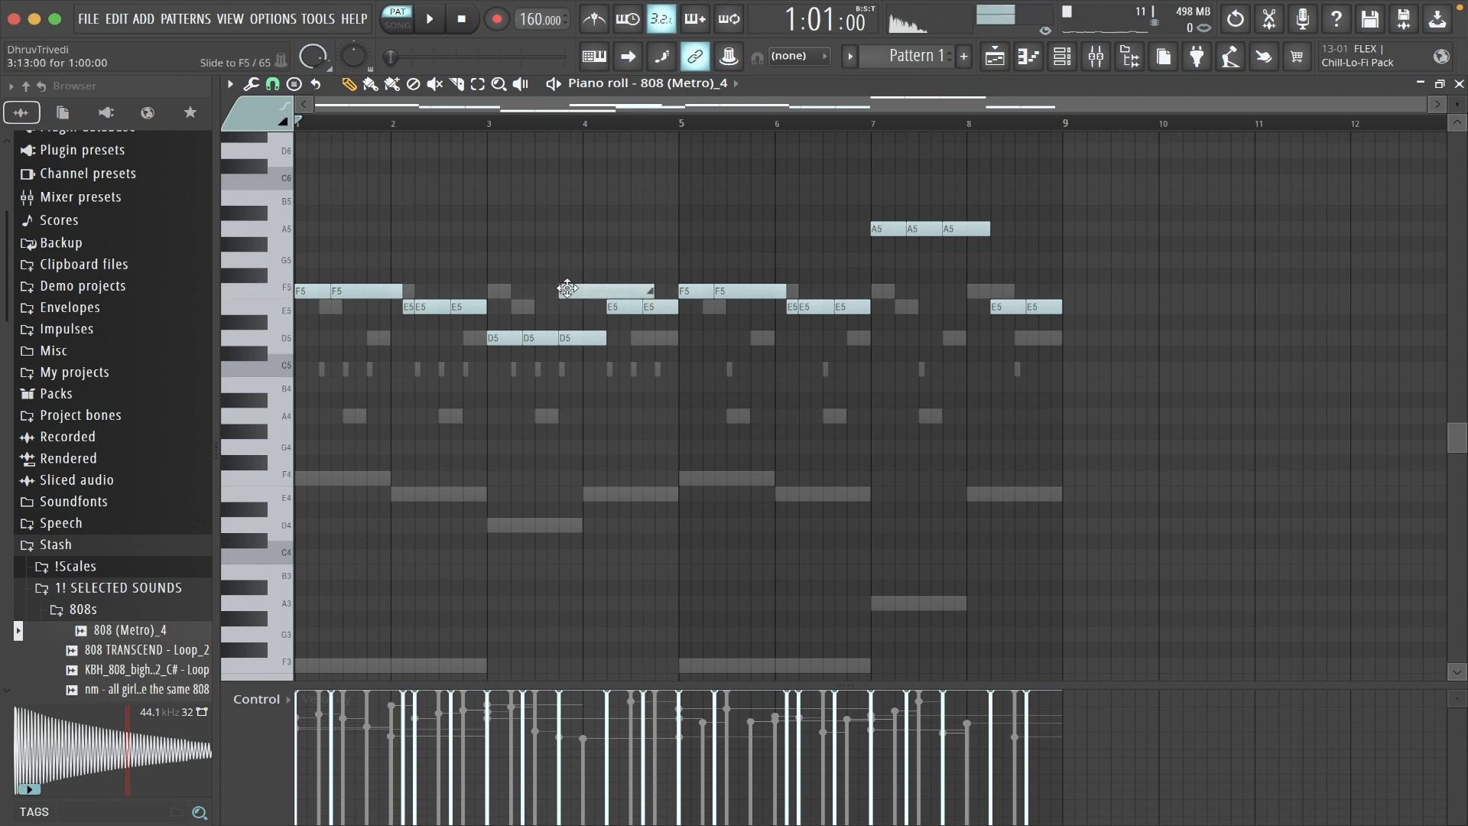
{"action": "left_click_drag", "start_coordinate": [563, 295], "coordinate": [600, 314]}
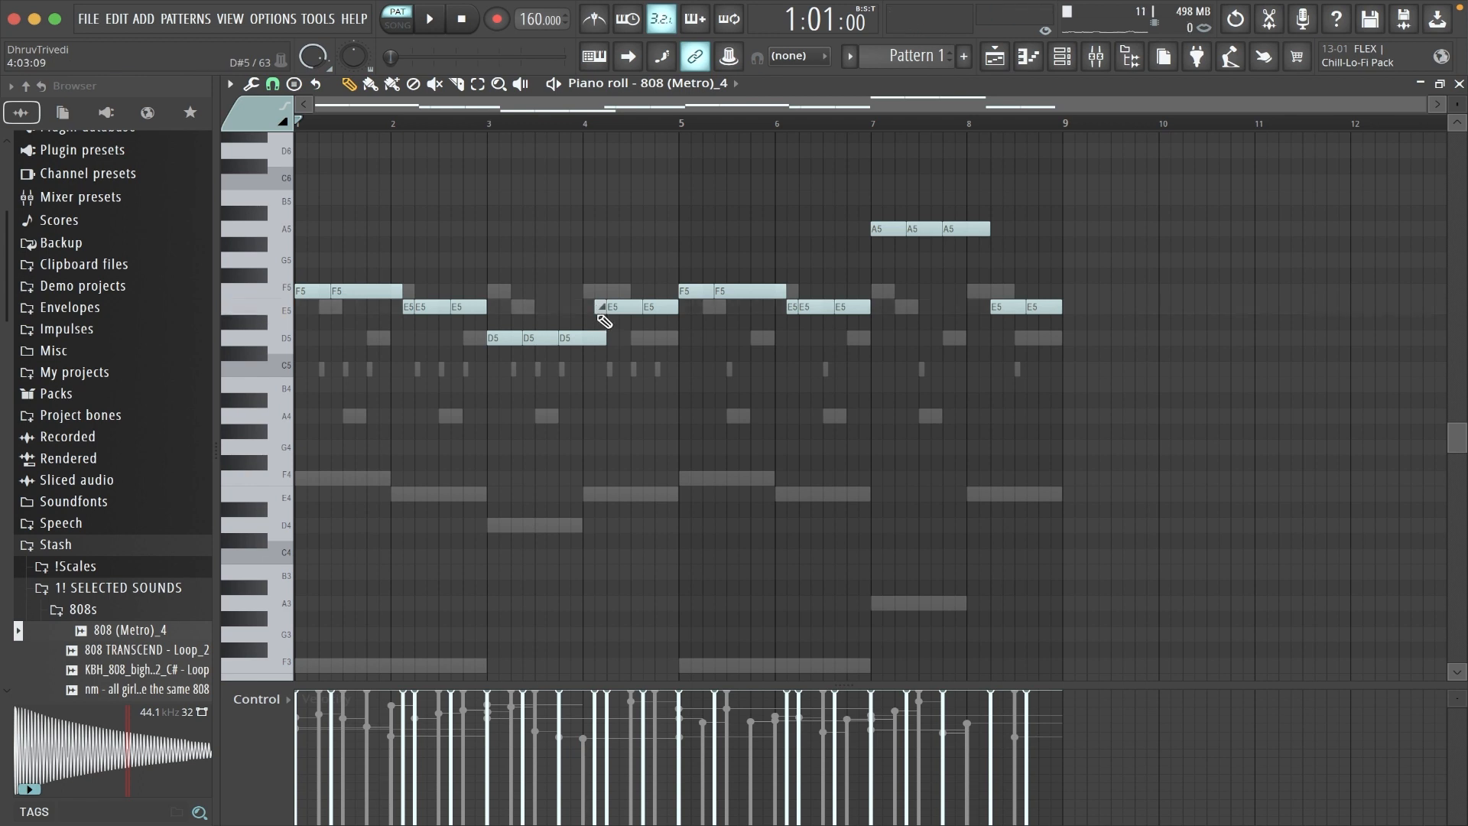
{"action": "left_click_drag", "start_coordinate": [952, 308], "coordinate": [976, 310]}
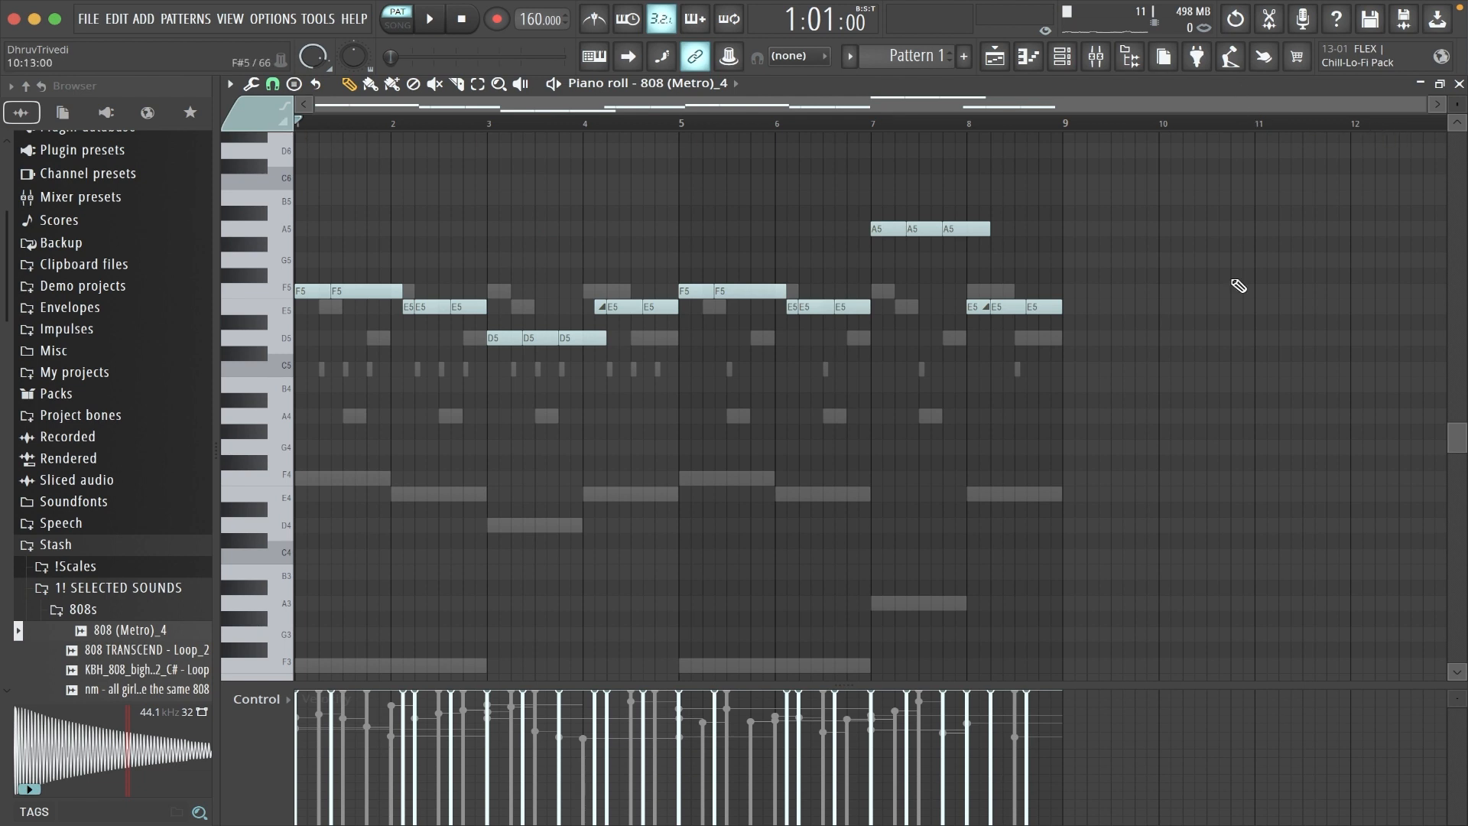
{"action": "key", "text": "space"}
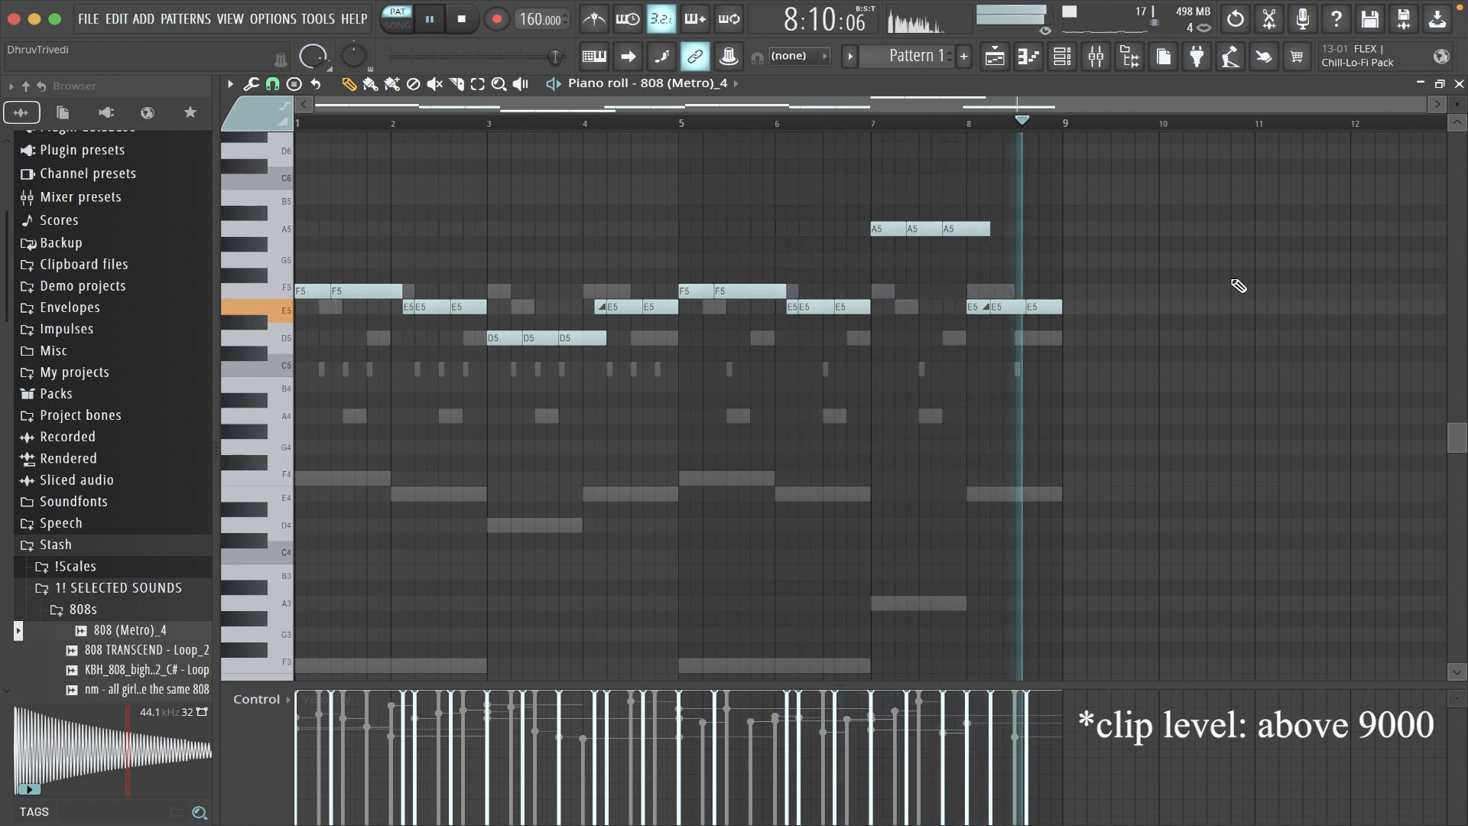
- Replace the Clap 8 Bar sample with [PBS] Official Trap Clp_2 and delete the Clap 4 Bar channel
{"action": "left_click", "coordinate": [1459, 83]}
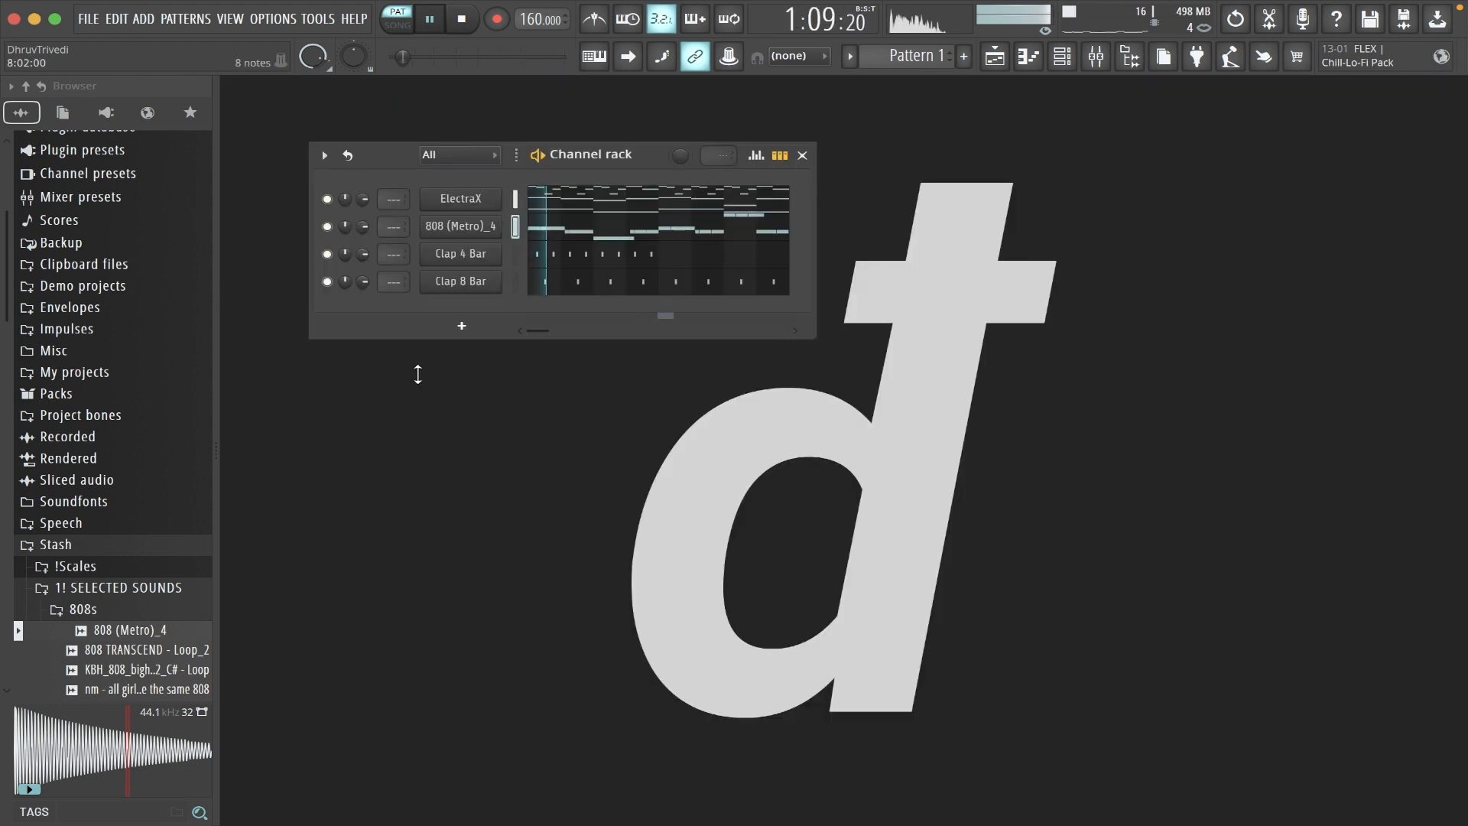
{"action": "left_click", "coordinate": [141, 609]}
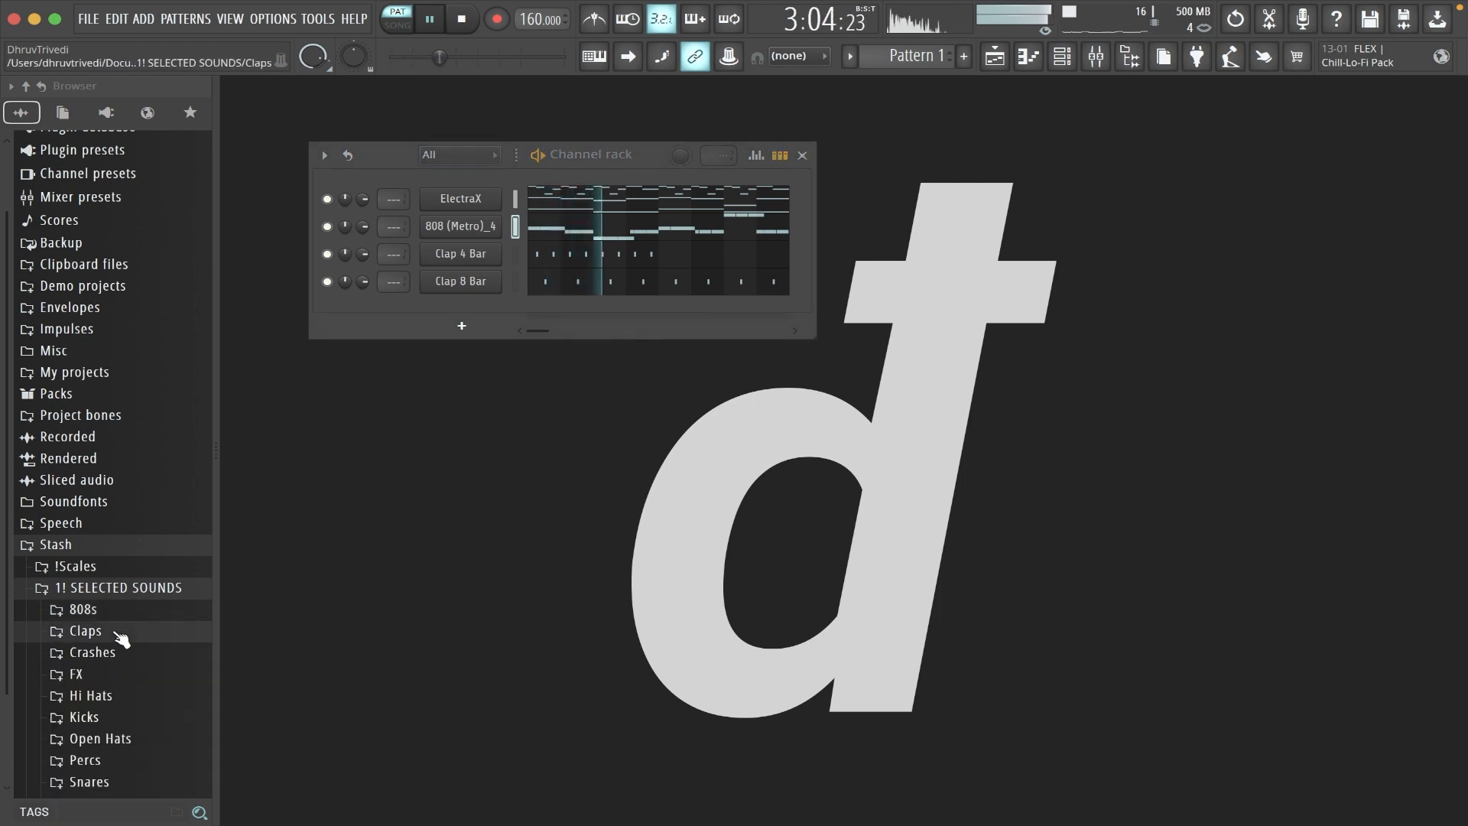
{"action": "left_click", "coordinate": [136, 632]}
{"action": "left_click_drag", "start_coordinate": [122, 651], "coordinate": [475, 282]}
{"action": "right_click", "coordinate": [484, 256]}
{"action": "key", "text": "d"}
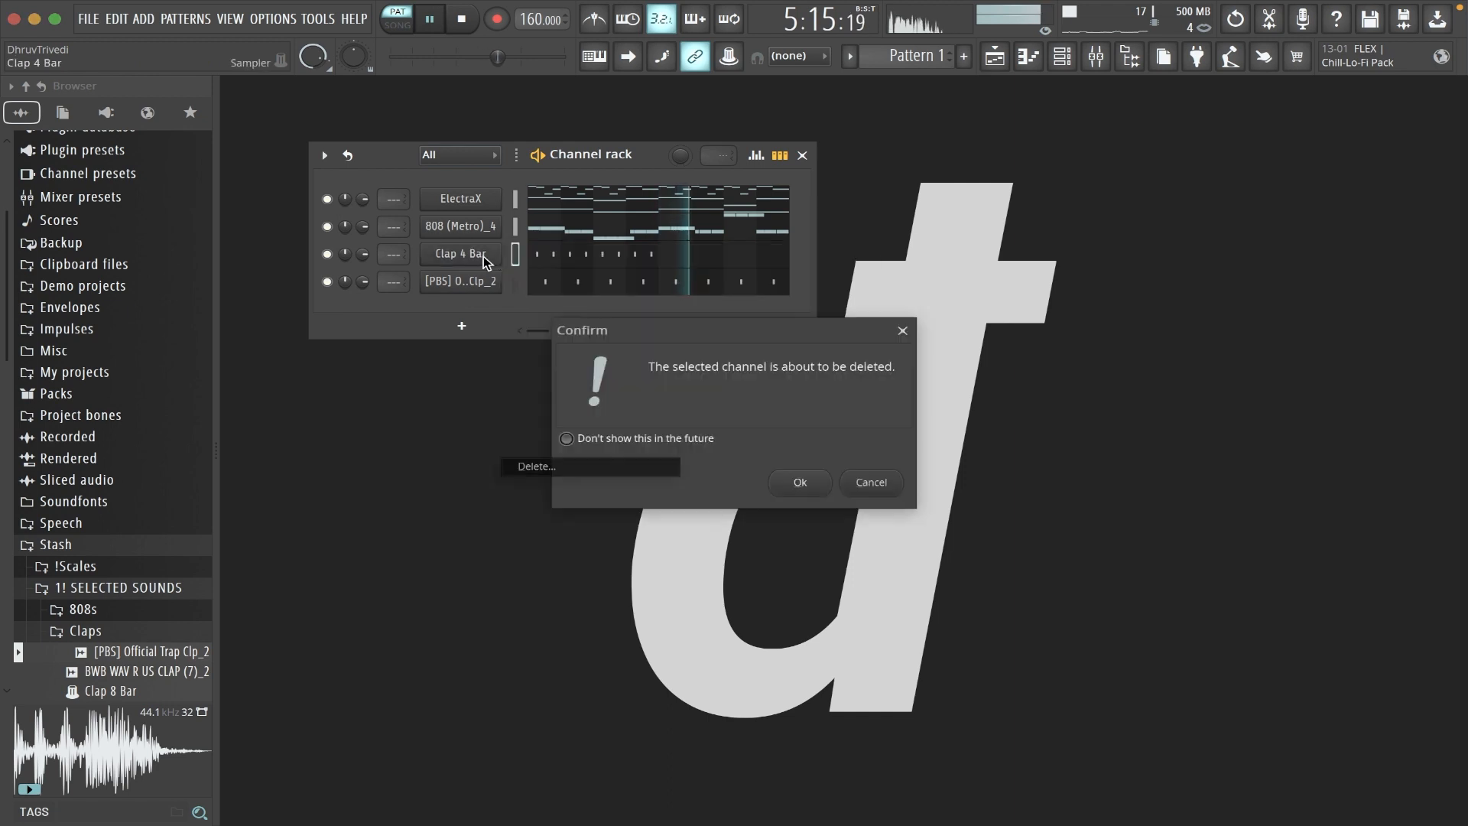
- Add the YK - Metro HH (Hats)_2 sample as a new channel and fill every 2 steps with hi-hats
{"action": "left_click", "coordinate": [154, 631]}
{"action": "scroll", "coordinate": [149, 633], "scroll_direction": "down", "scroll_amount": 2}
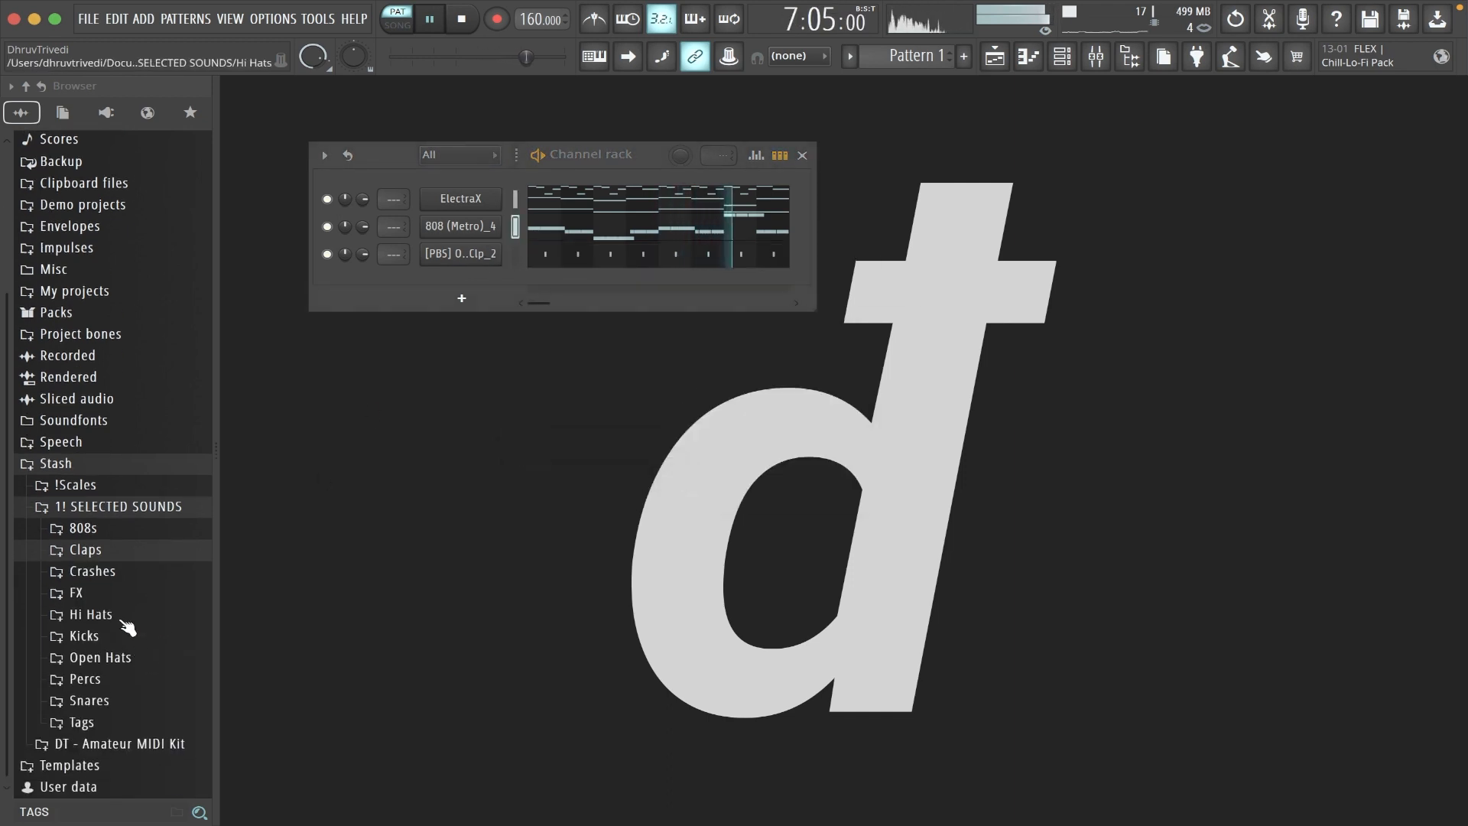
{"action": "left_click", "coordinate": [125, 621]}
{"action": "scroll", "coordinate": [141, 733], "scroll_direction": "down", "scroll_amount": 5}
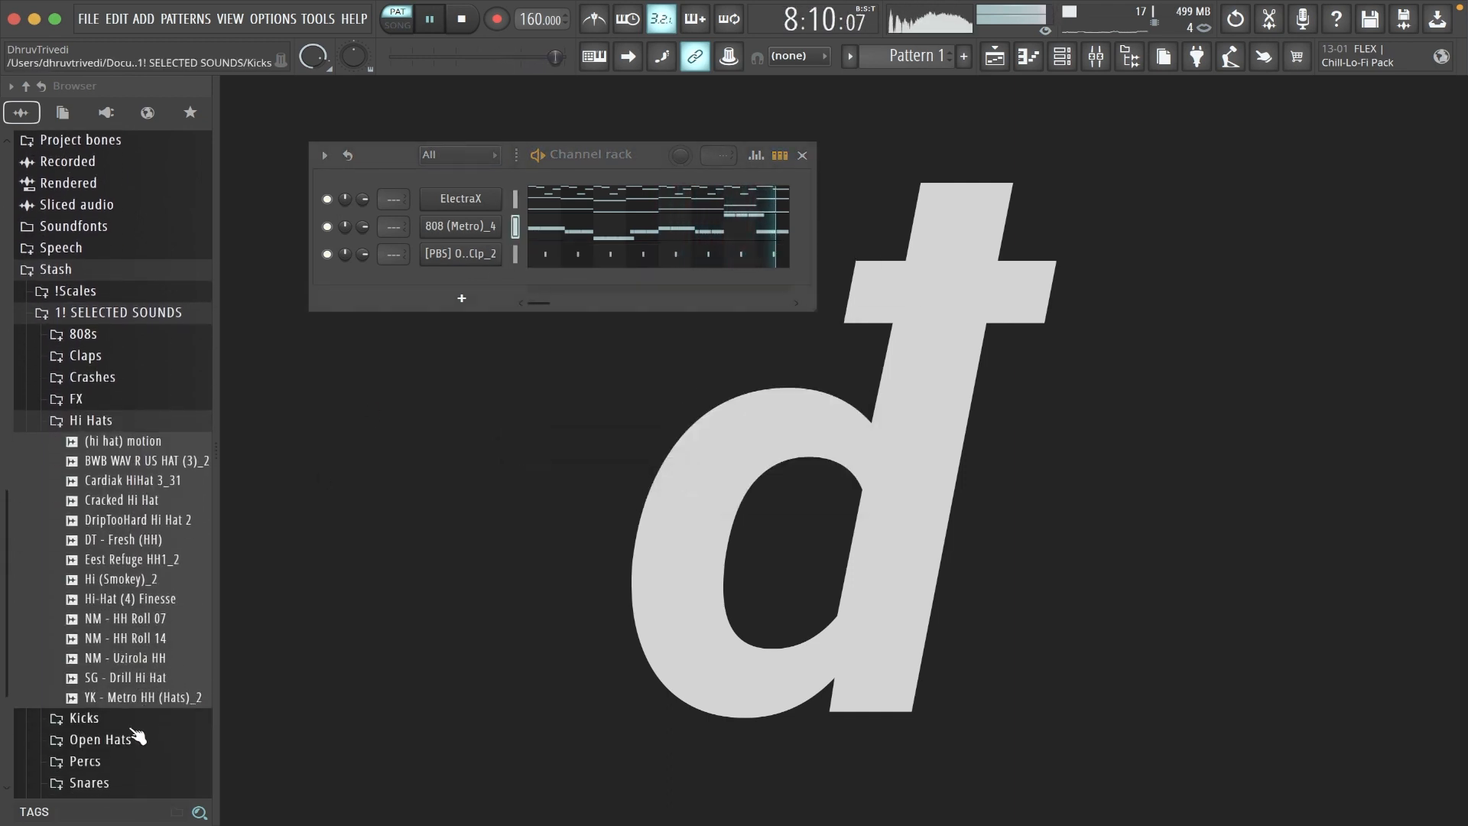
{"action": "left_click_drag", "start_coordinate": [136, 702], "coordinate": [487, 281]}
{"action": "right_click", "coordinate": [489, 281]}
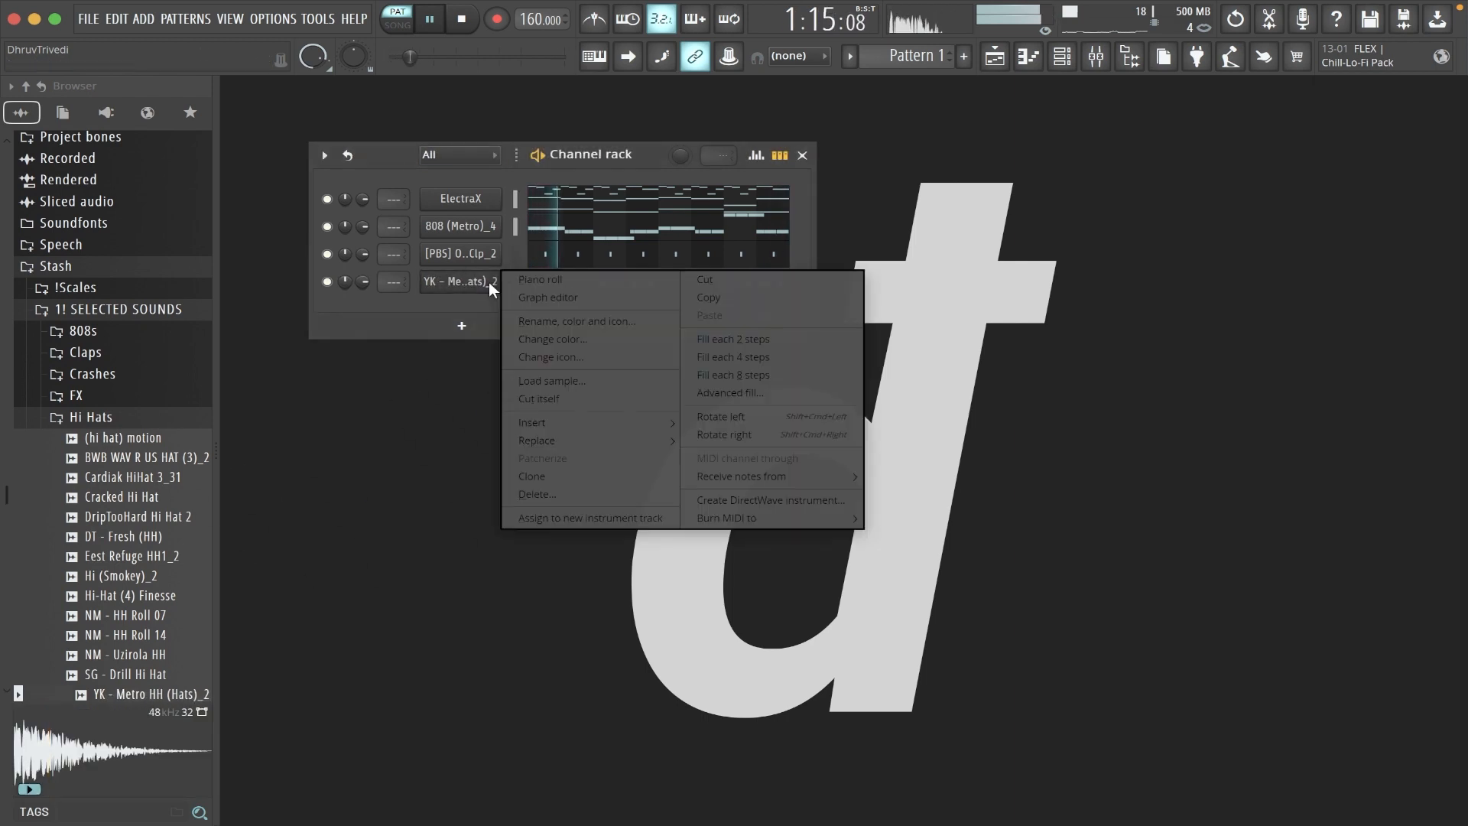
{"action": "left_click", "coordinate": [708, 341]}
- Open the hi-hat channel's piano roll and chop the first C5 note into a fast roll
{"action": "right_click", "coordinate": [480, 281]}
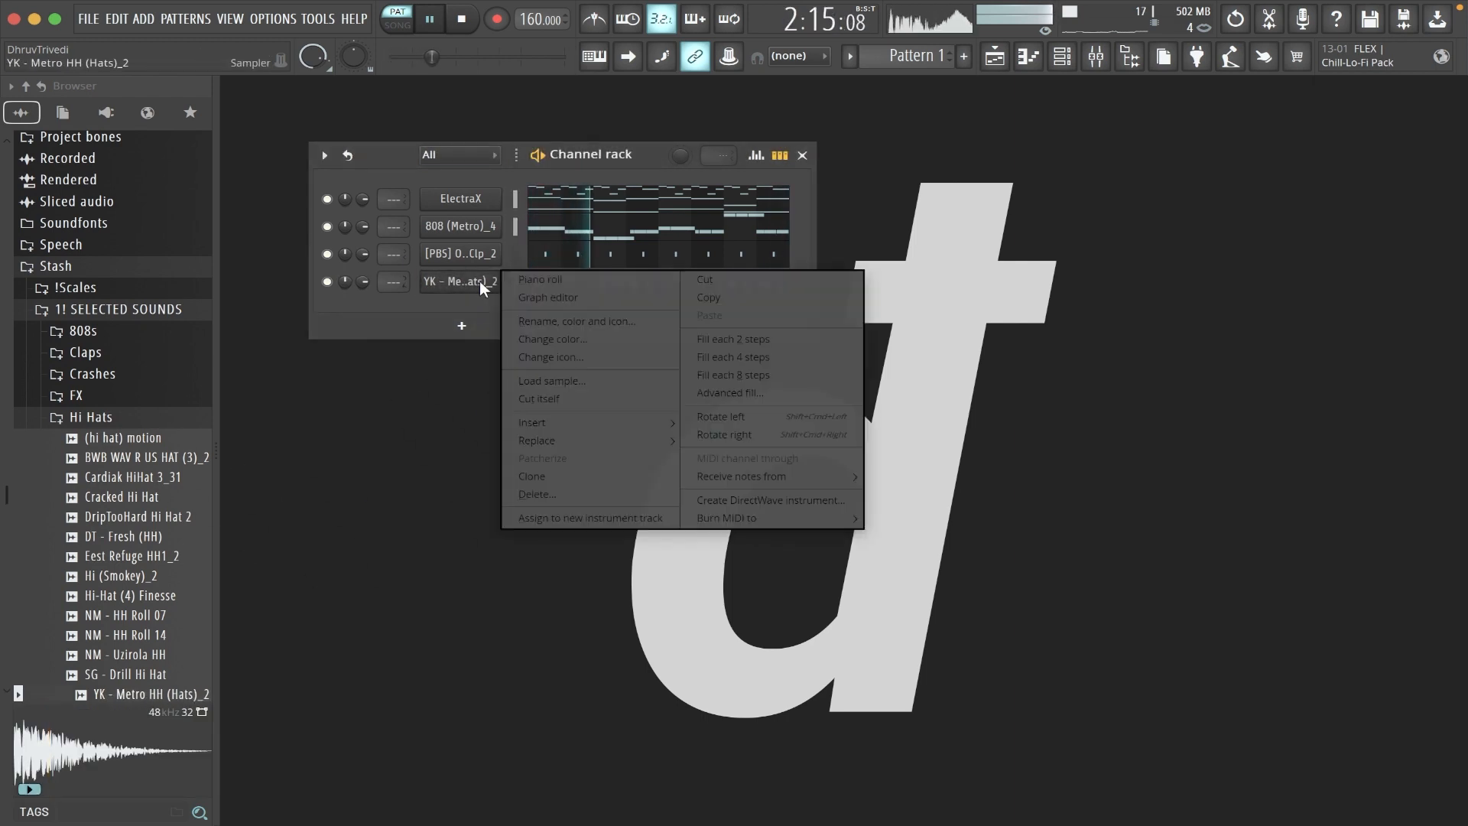
{"action": "left_click", "coordinate": [529, 279]}
{"action": "key", "text": "ctrl+a"}
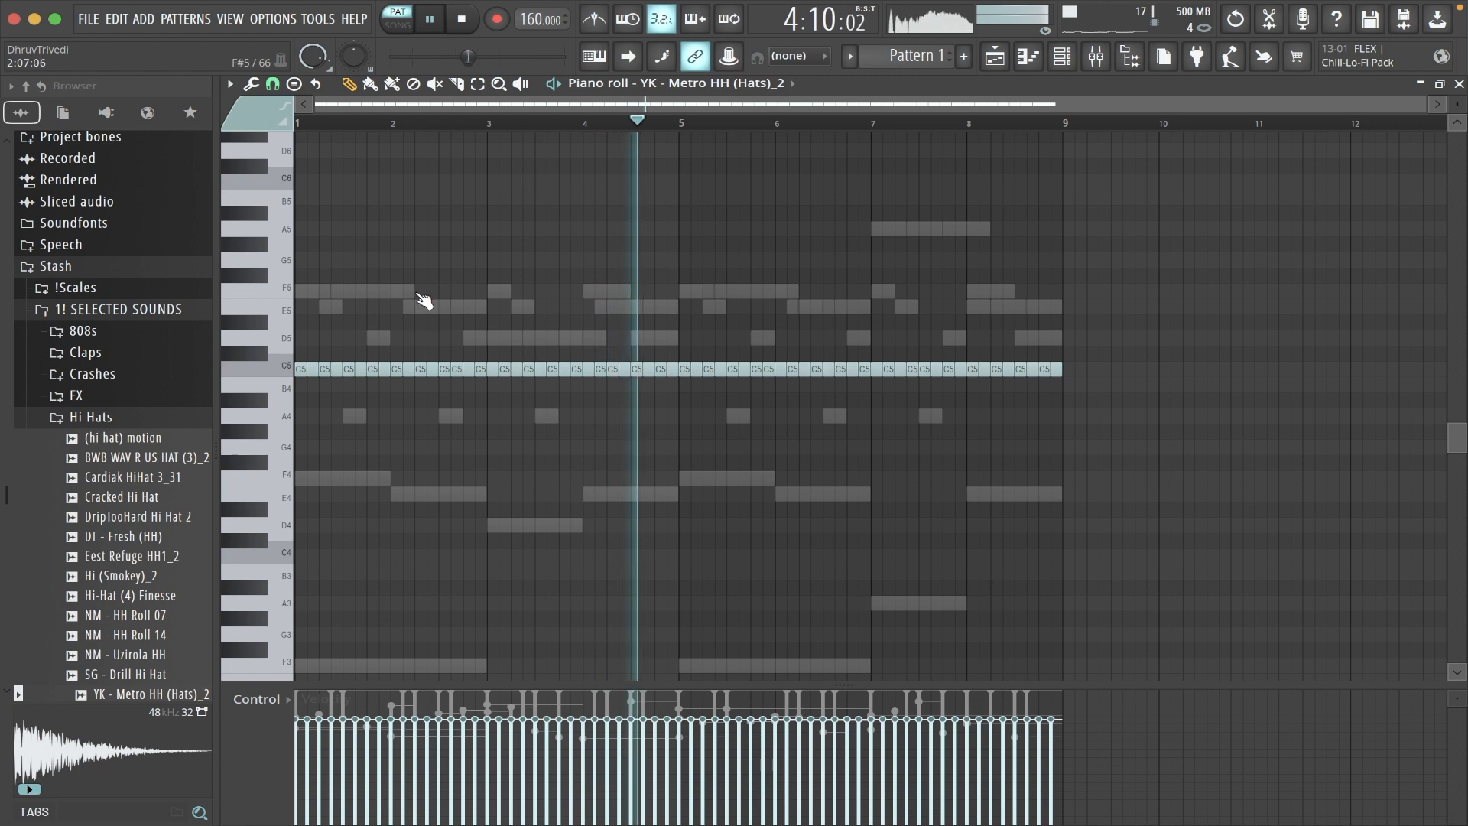
{"action": "left_click", "coordinate": [299, 369], "text": "super"}
{"action": "key", "text": "super+u"}
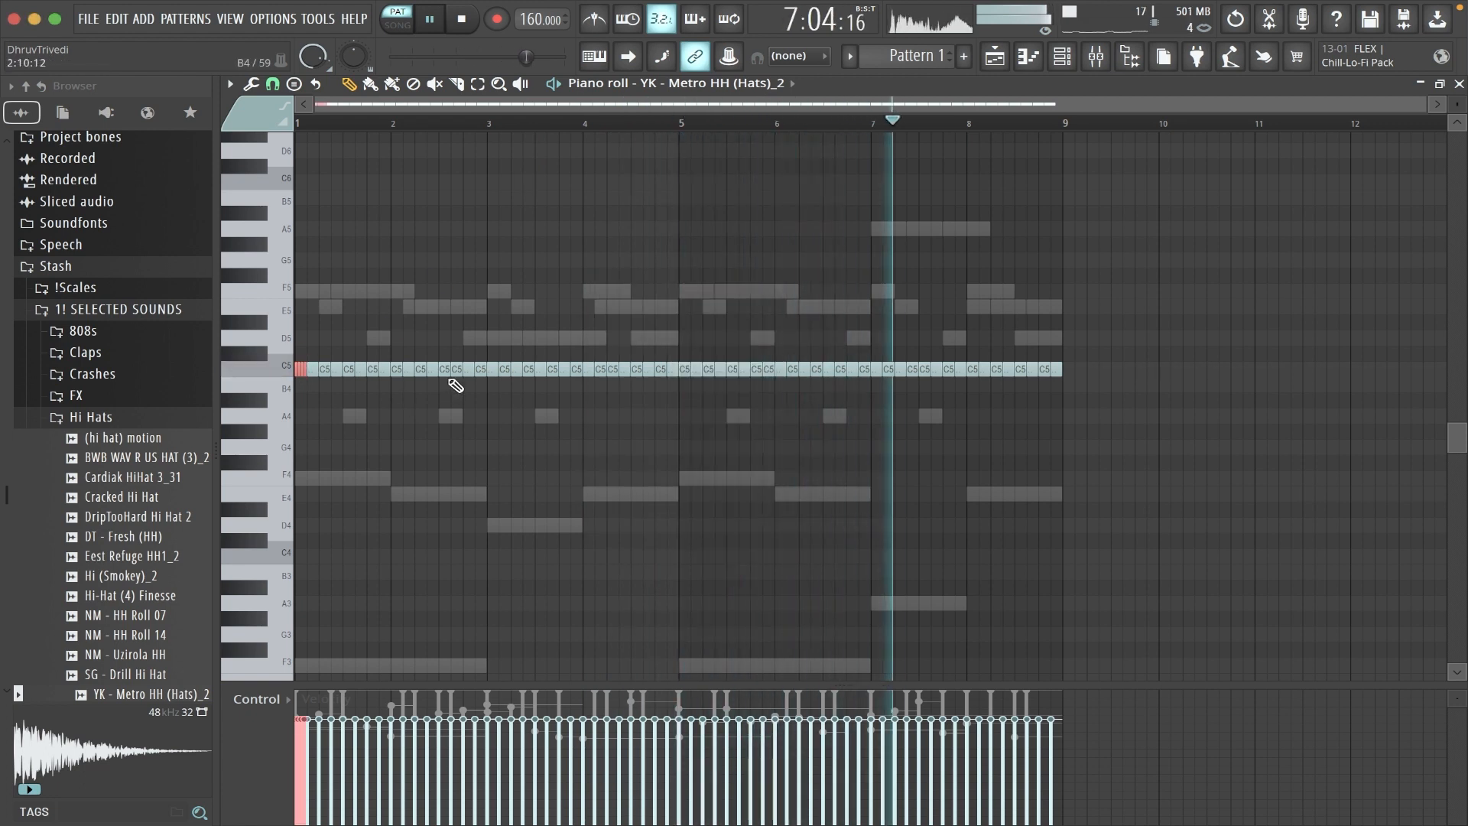
- Lower the last three hi-hats of bar 2 and two in bar 4 to A4, and duplicate bars 1 to 4 into bars 5 to 8
{"action": "left_click_drag", "start_coordinate": [455, 367], "coordinate": [473, 413]}
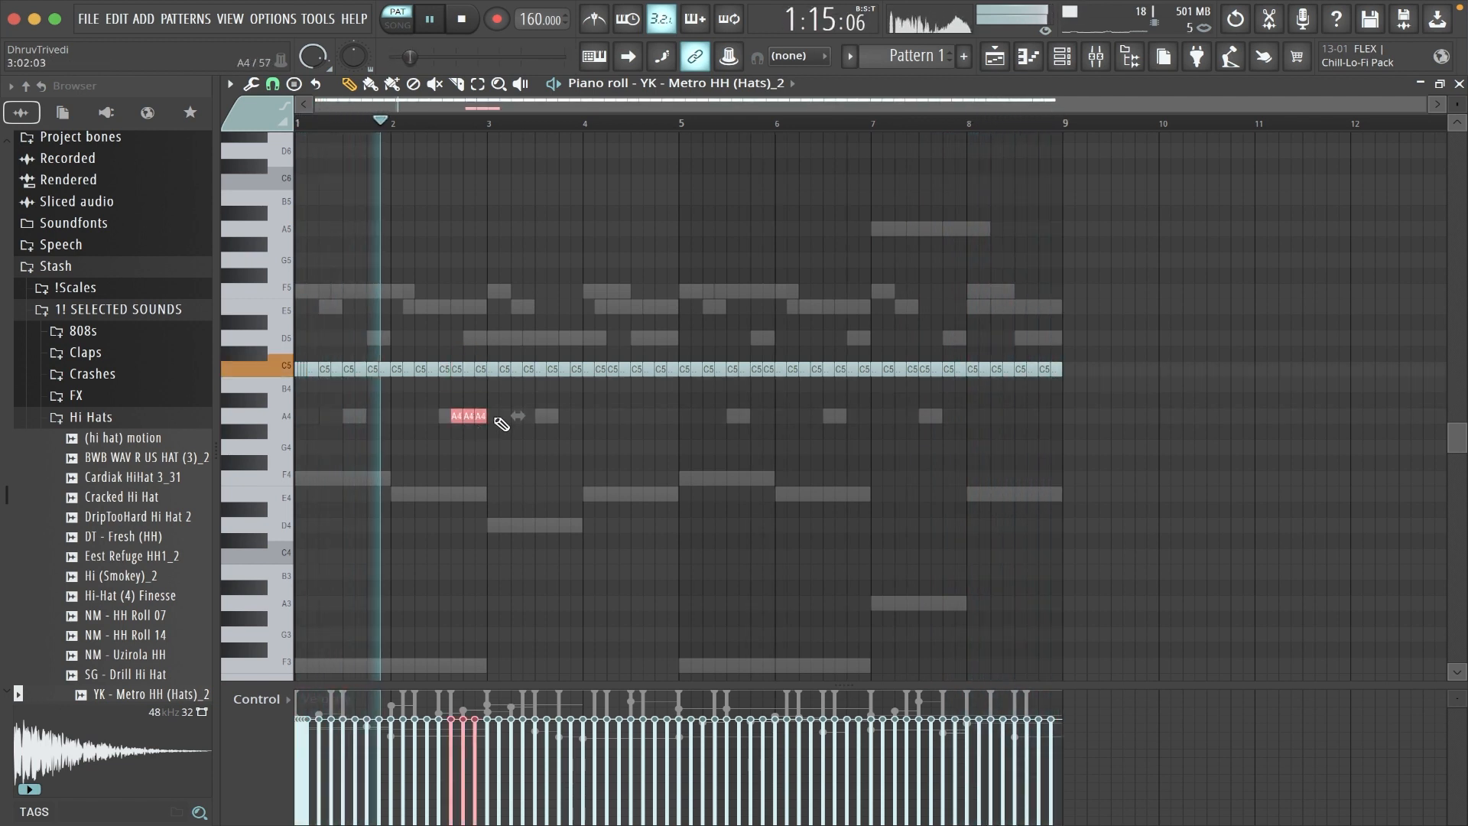
{"action": "left_click_drag", "start_coordinate": [467, 418], "coordinate": [659, 418]}
{"action": "right_click", "coordinate": [661, 418]}
{"action": "key", "text": "super+d"}
{"action": "left_click_drag", "start_coordinate": [686, 370], "coordinate": [1100, 370]}
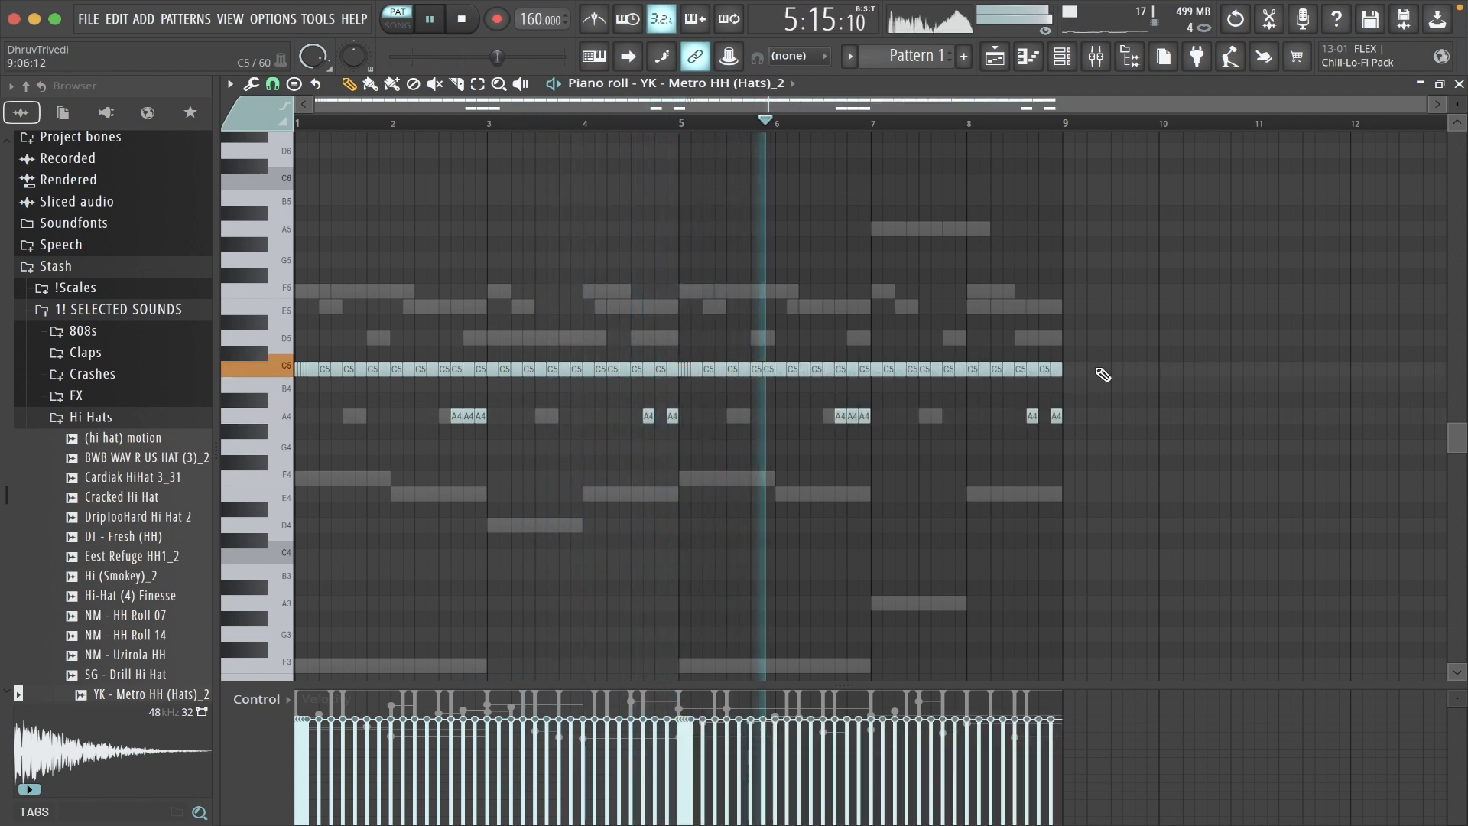
- Return to the channel rack, reposition its window and stop playback
{"action": "key", "text": "F7"}
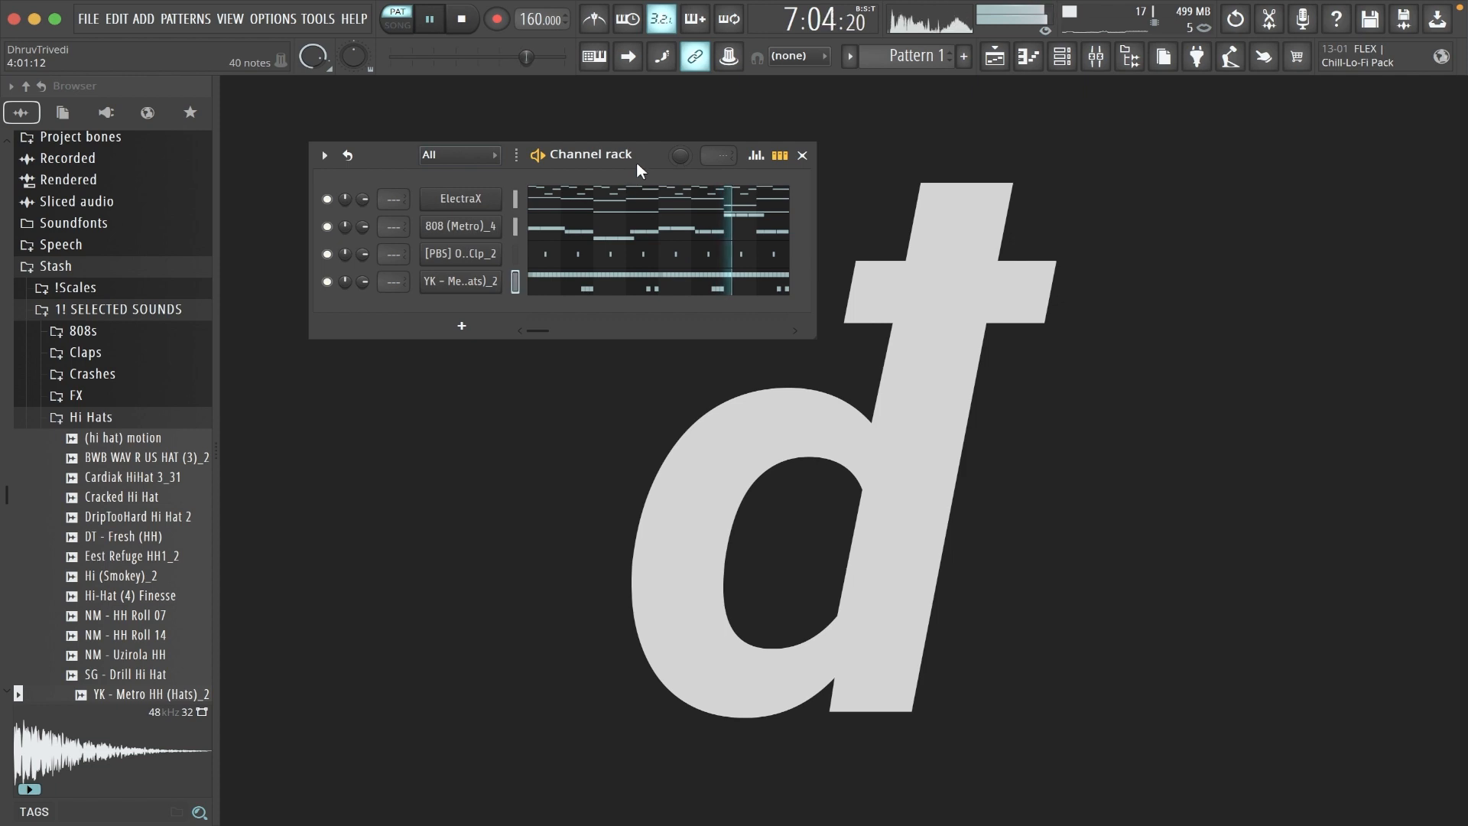
{"action": "left_click_drag", "start_coordinate": [647, 151], "coordinate": [662, 127]}
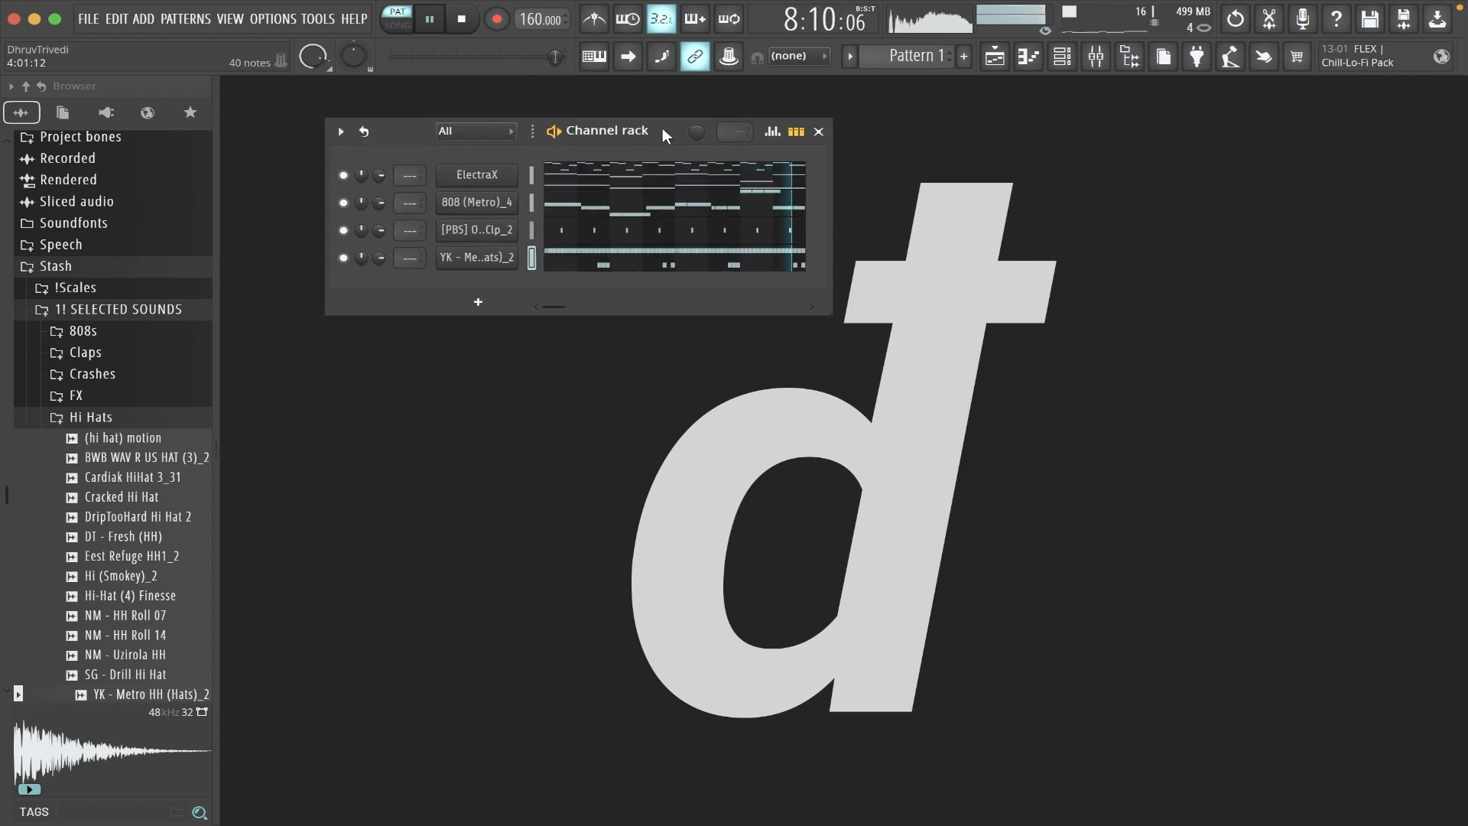
{"action": "key", "text": "space"}
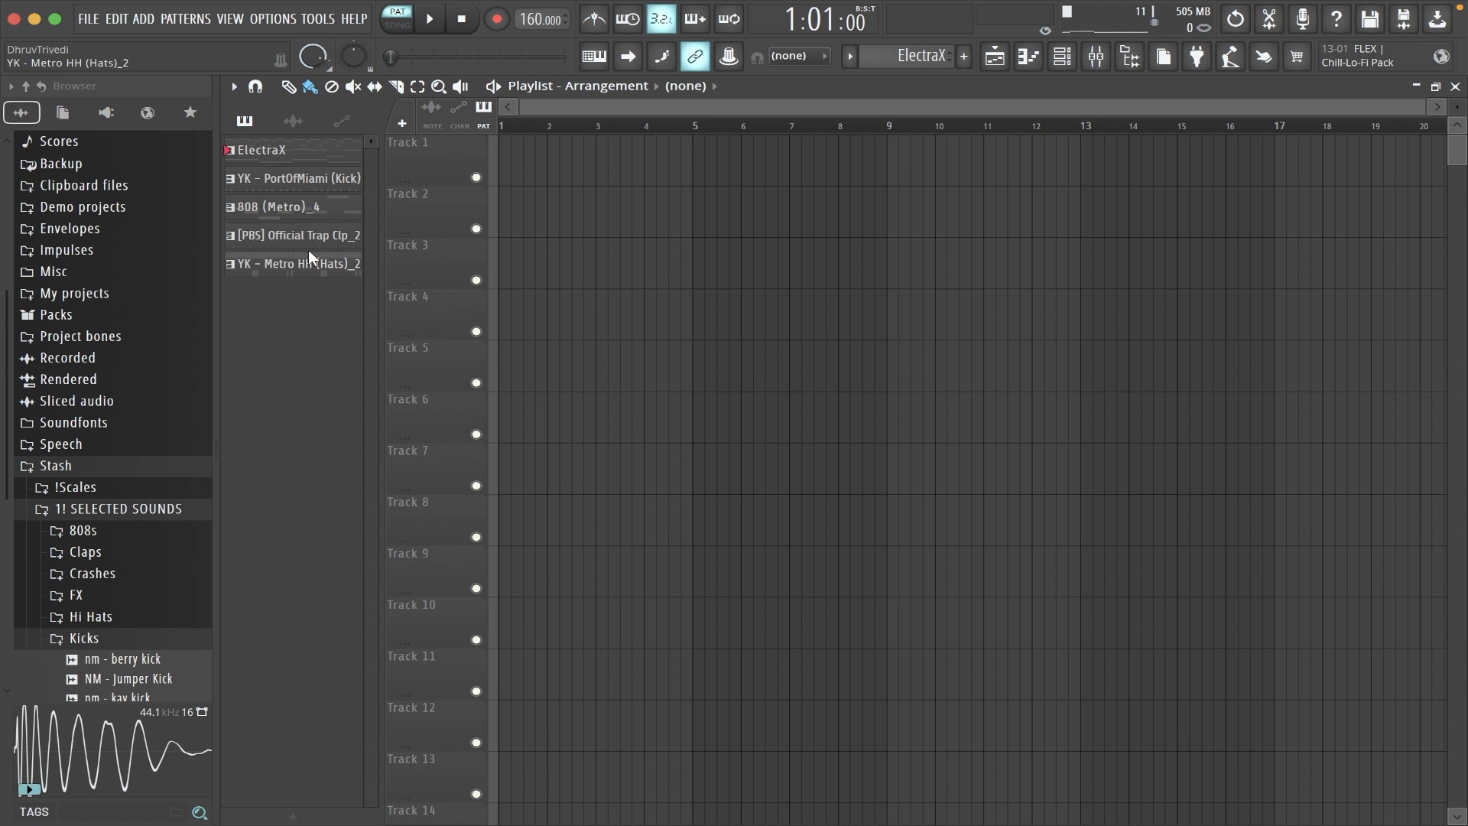
- Place the ElectraX, kick, 808, clap and hi-hat patterns on playlist tracks 1 to 5 at the start
{"action": "left_click", "coordinate": [310, 256]}
{"action": "left_click", "coordinate": [313, 149], "text": "shift"}
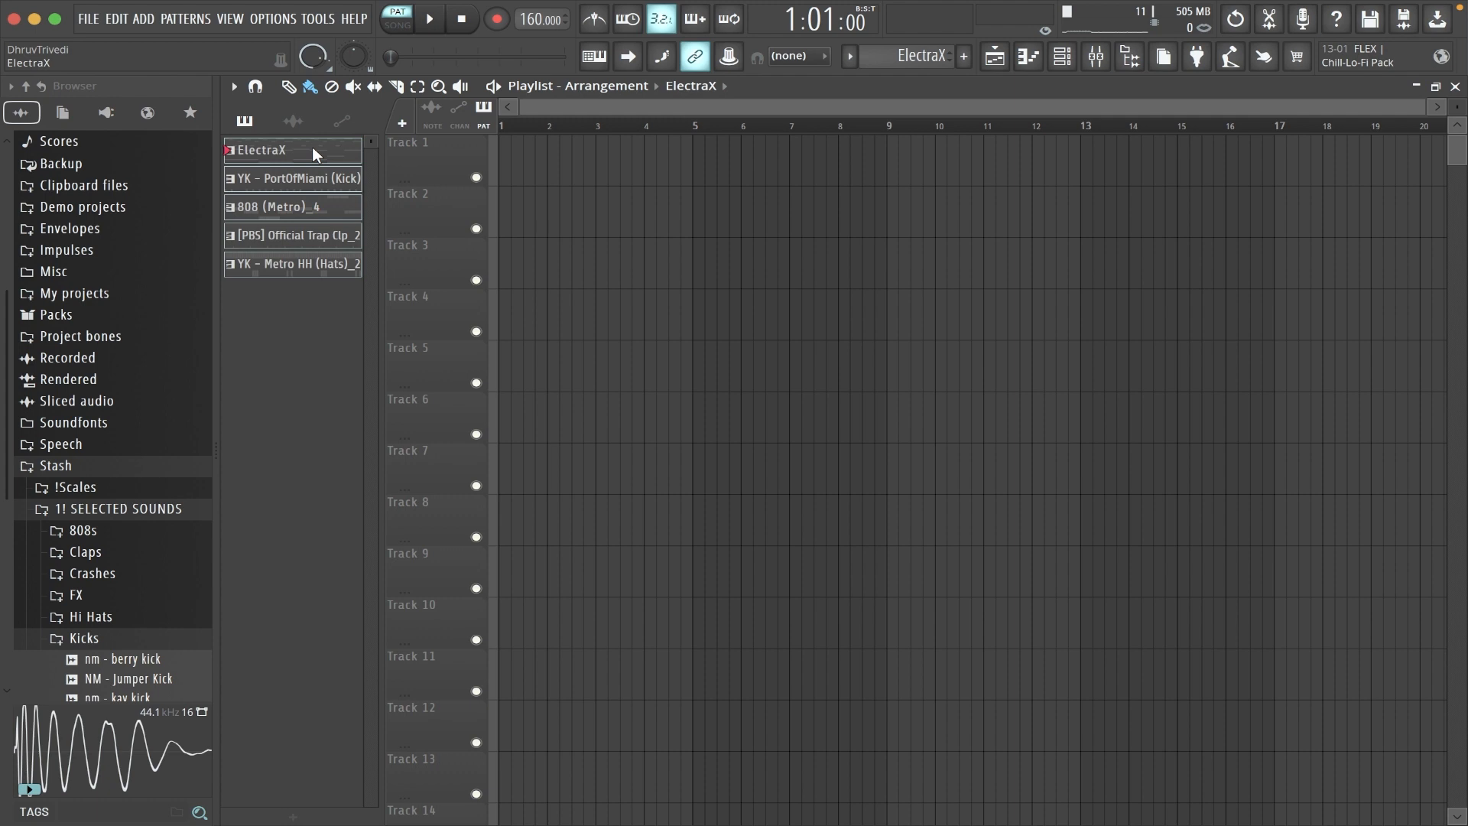
{"action": "left_click_drag", "start_coordinate": [312, 147], "coordinate": [503, 151]}
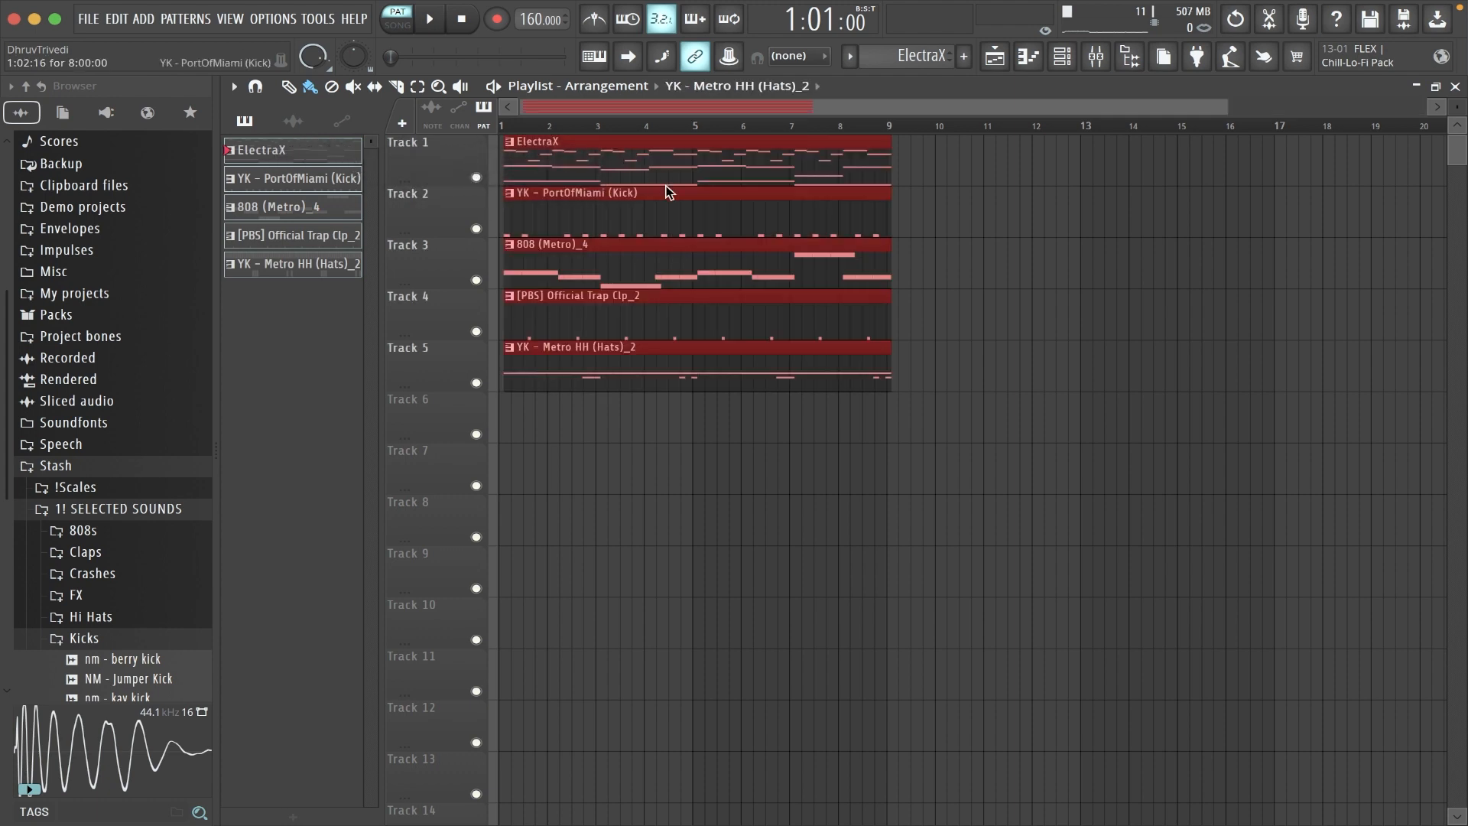
- Select all five playlist clips, duplicate the eight-bar block three times and check the joins between copies
{"action": "key", "text": "ctrl+a"}
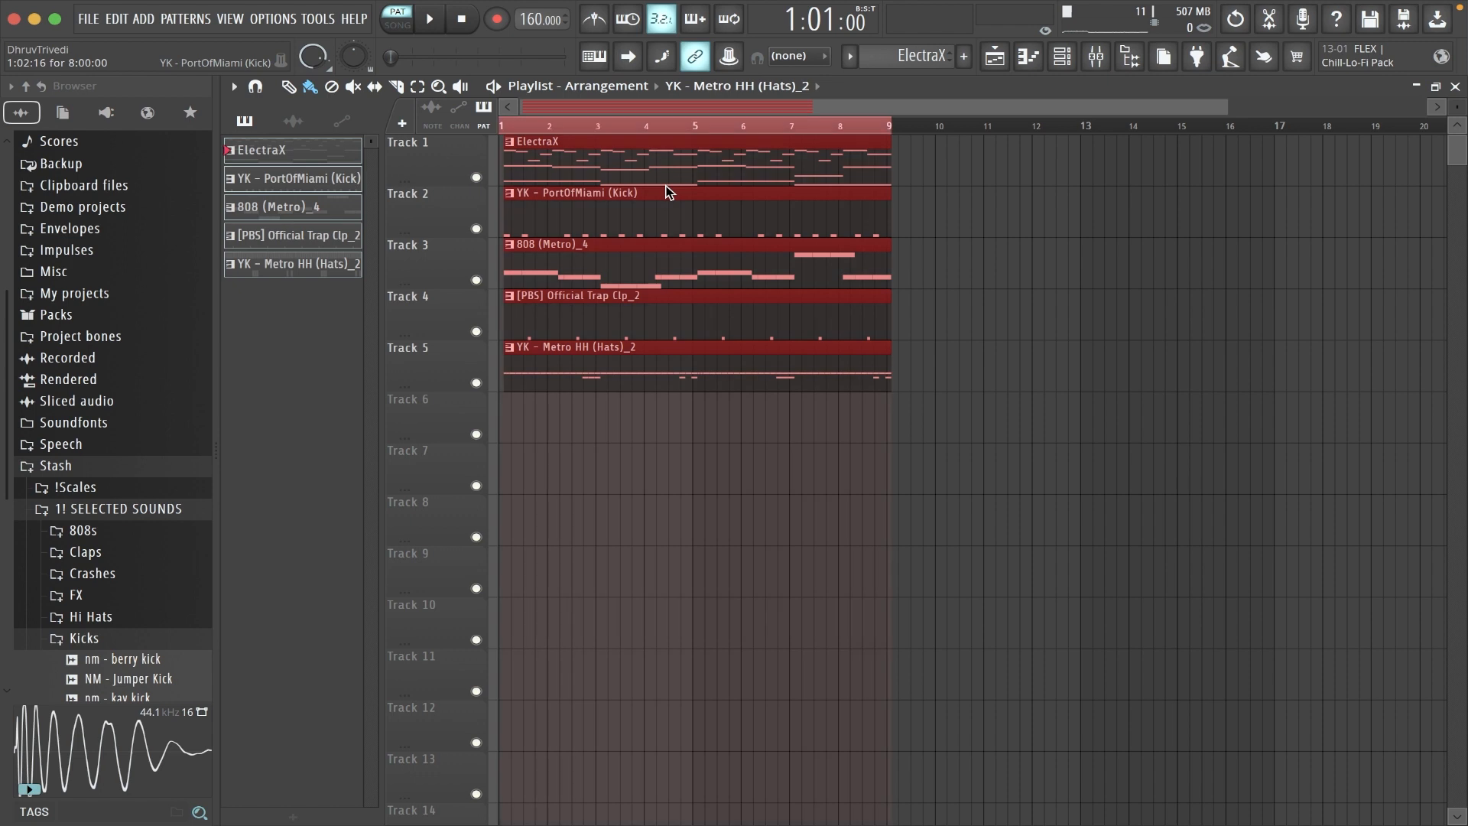
{"action": "key", "text": "ctrl+b"}
{"action": "key", "text": "ctrl+b"}
{"action": "key", "text": "ctrl+b"}
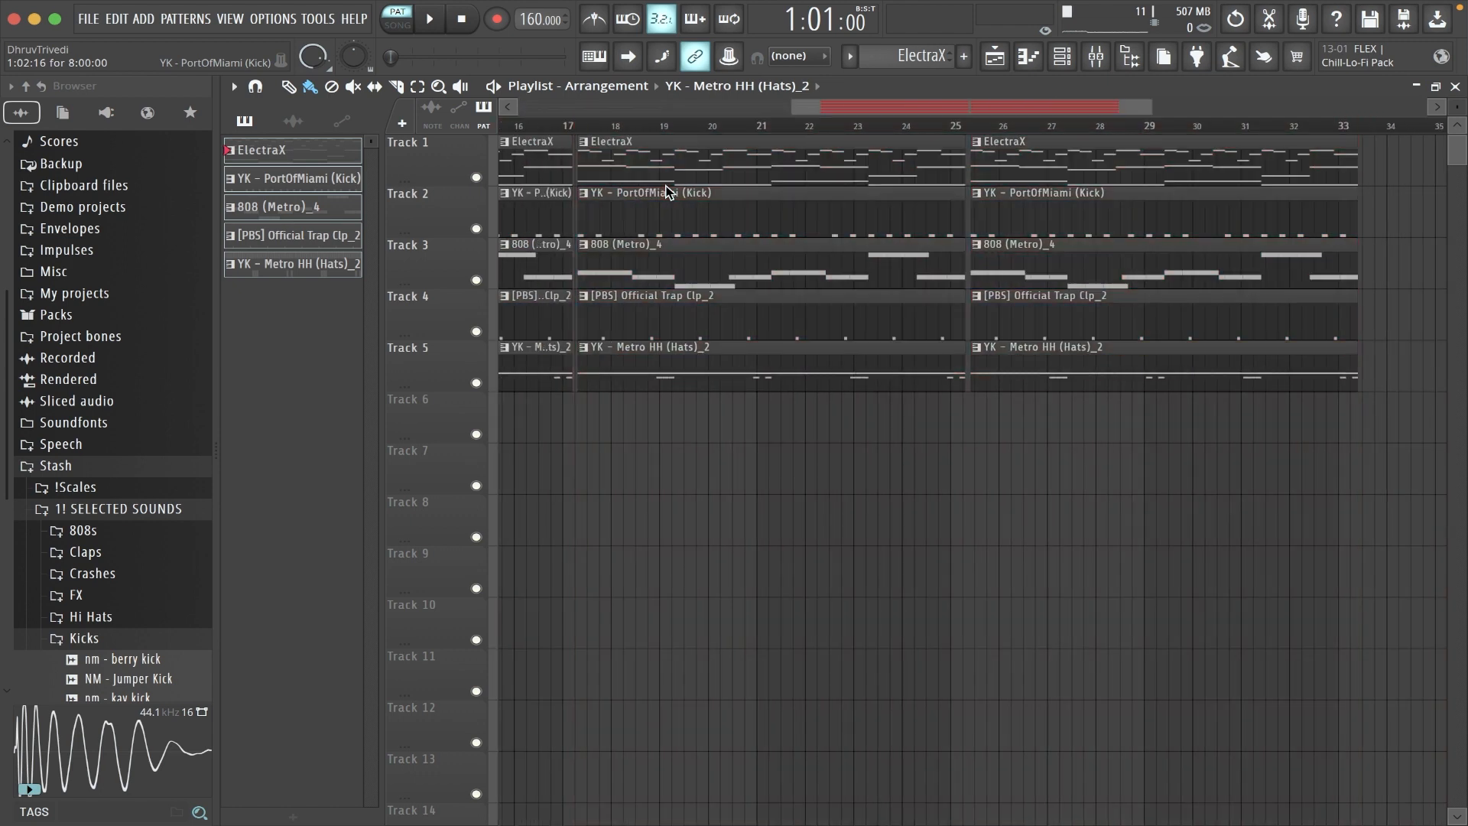
{"action": "scroll", "coordinate": [764, 129], "scroll_direction": "down", "scroll_amount": 4}
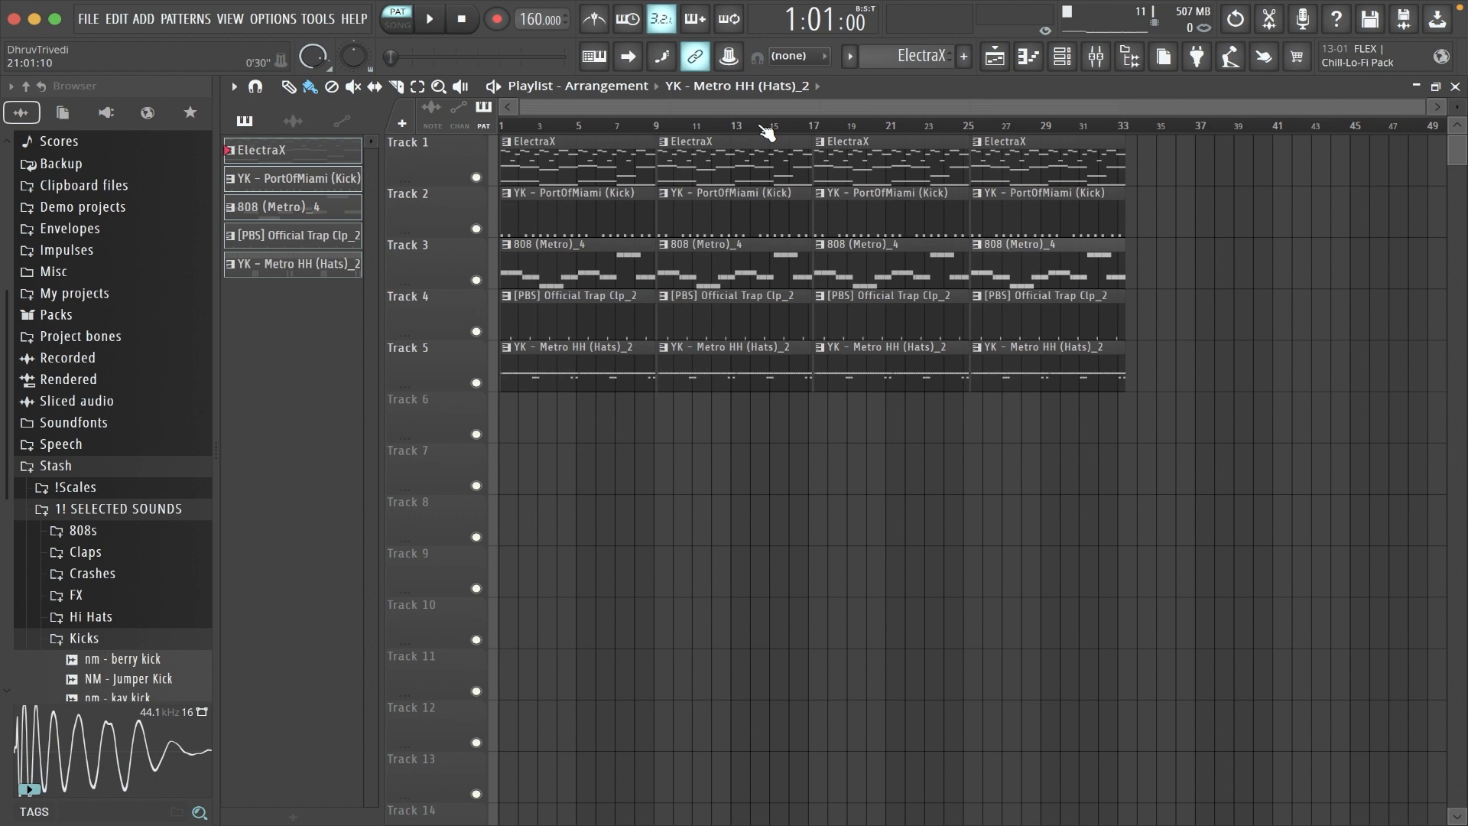
{"action": "scroll", "coordinate": [615, 111], "scroll_direction": "up", "scroll_amount": 5}
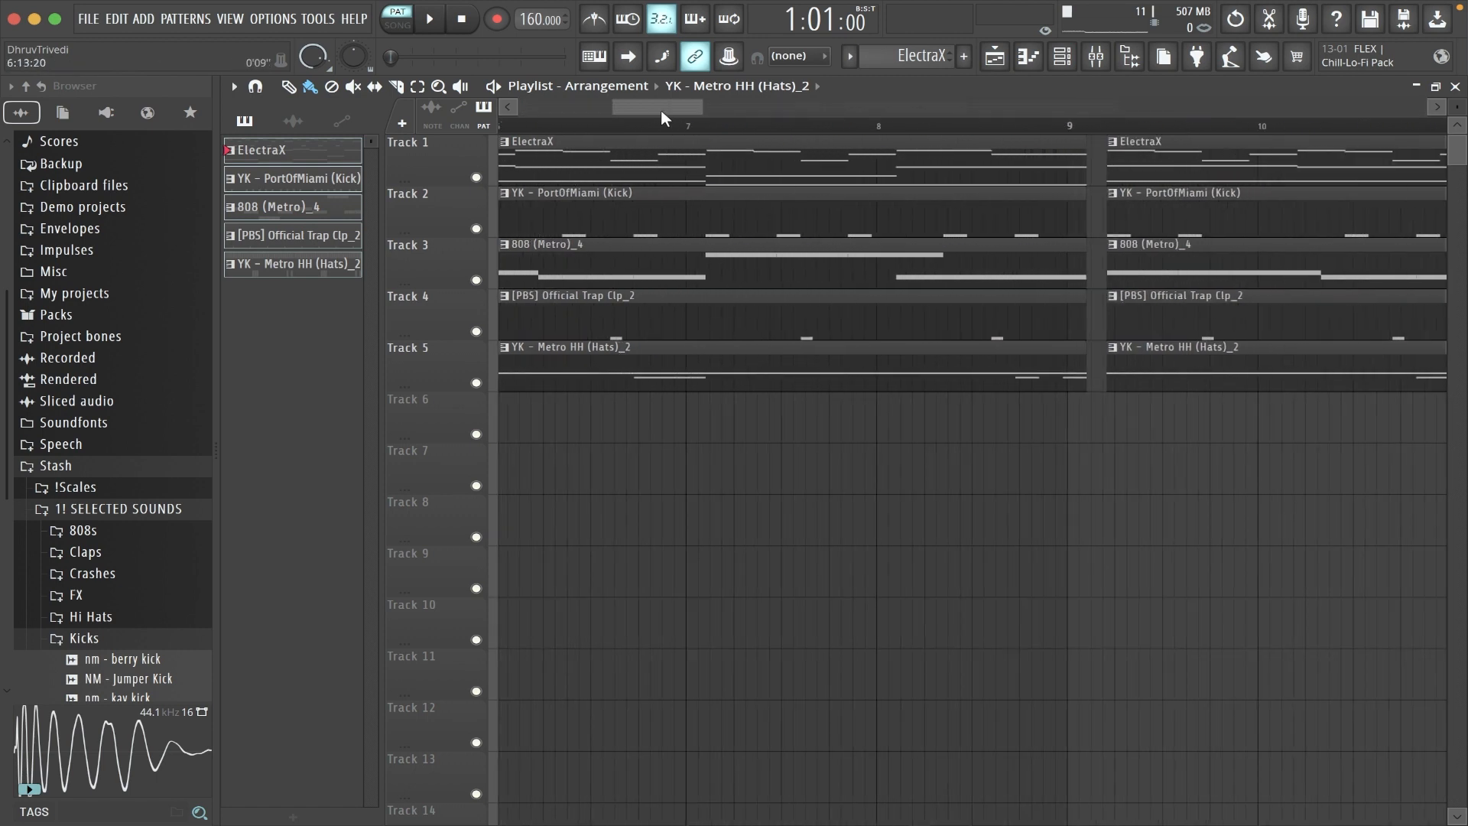
- Align the first block of clips exactly with bar 1 and delete all the copies after it
{"action": "left_click_drag", "start_coordinate": [631, 434], "coordinate": [656, 165]}
{"action": "left_click", "coordinate": [715, 127]}
{"action": "scroll", "coordinate": [715, 129], "scroll_direction": "down", "scroll_amount": 5}
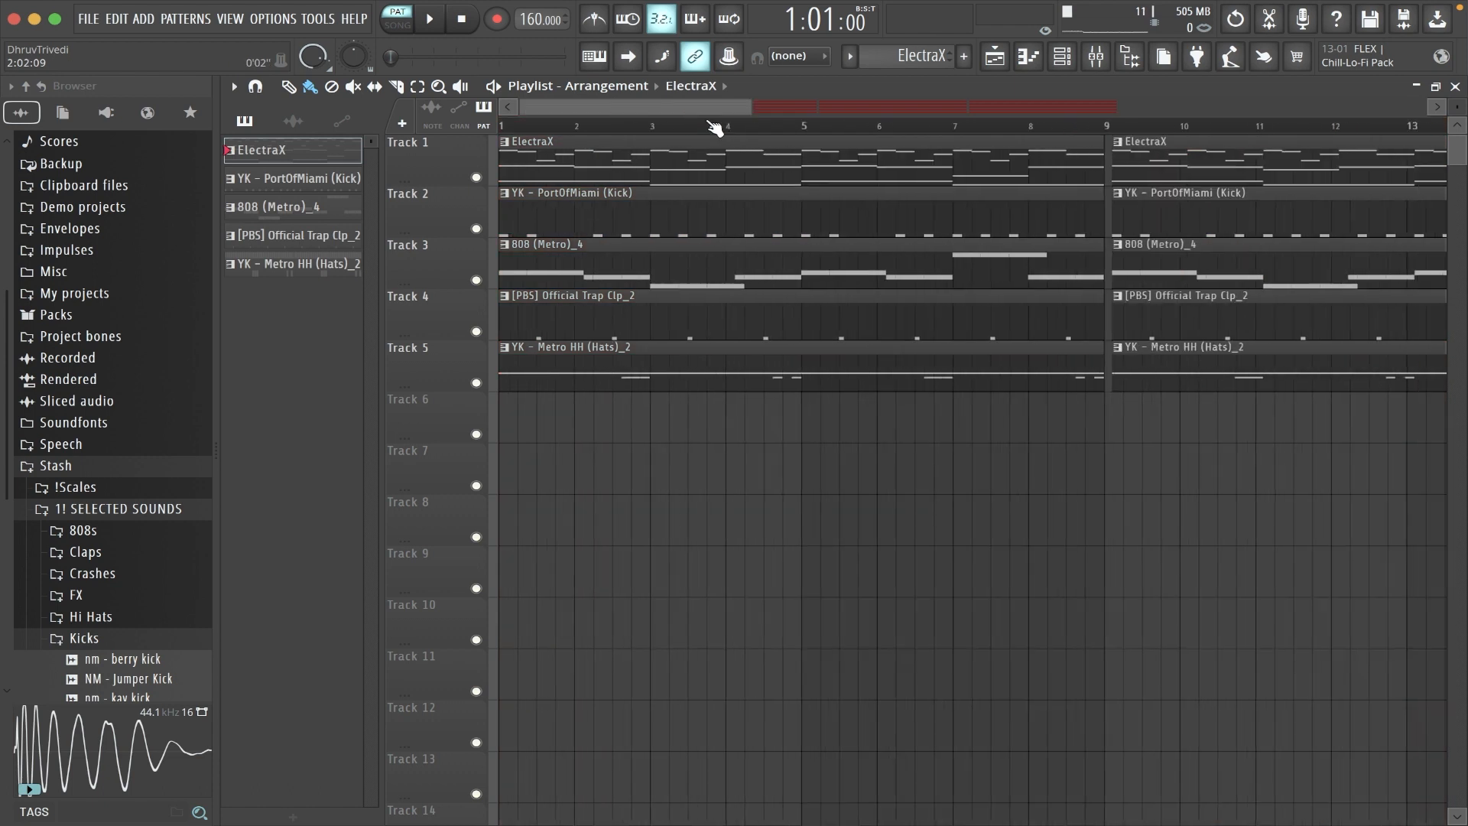
{"action": "scroll", "coordinate": [715, 127], "scroll_direction": "down", "scroll_amount": 2}
{"action": "left_click_drag", "start_coordinate": [658, 442], "coordinate": [1205, 137]}
{"action": "key", "text": "Delete"}
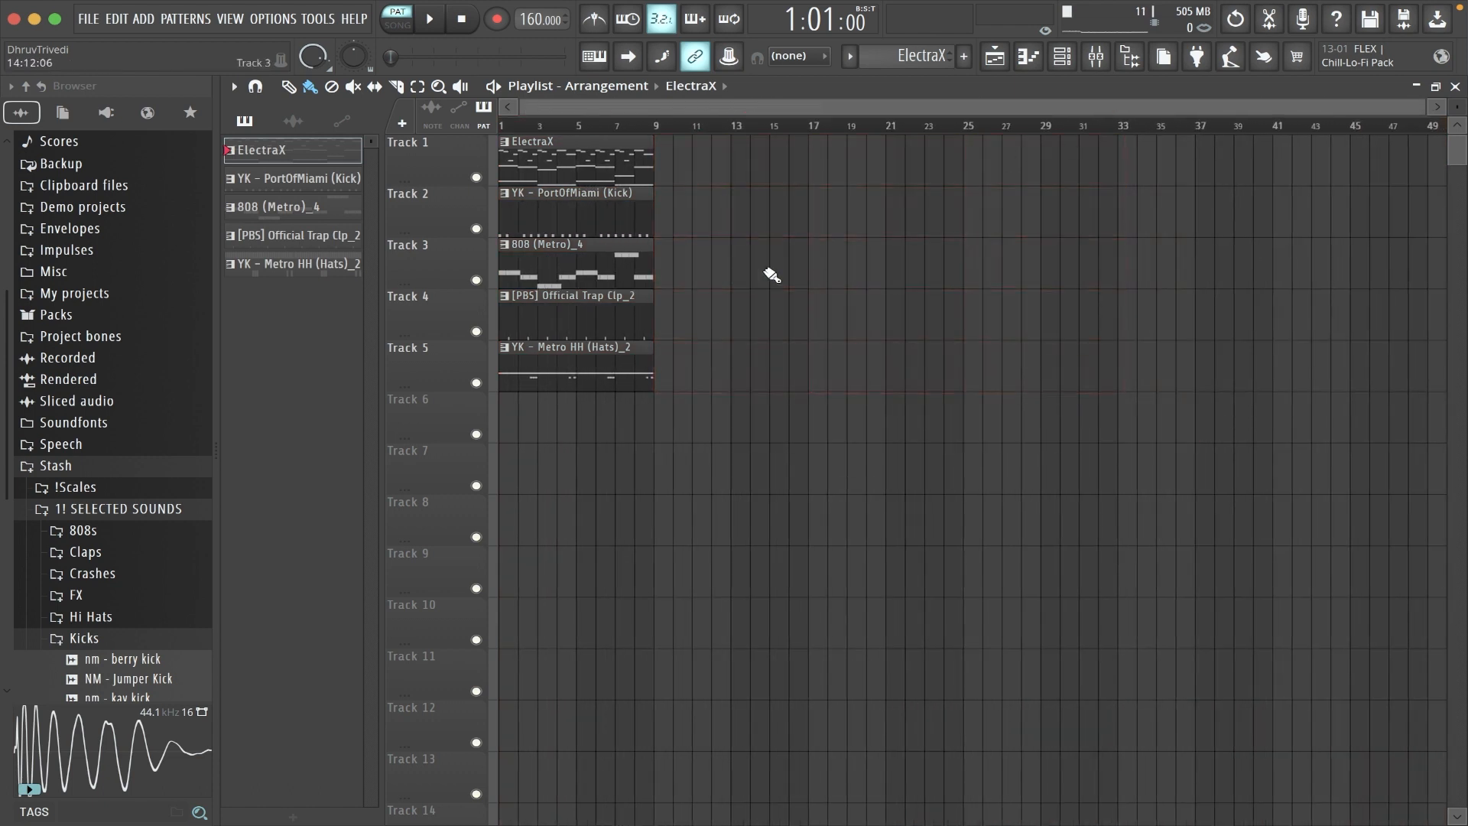
- Set the playlist snap to Cell and duplicate the eight-bar block until it fills bars 1 to 64
{"action": "left_click", "coordinate": [802, 57]}
{"action": "left_click", "coordinate": [797, 85]}
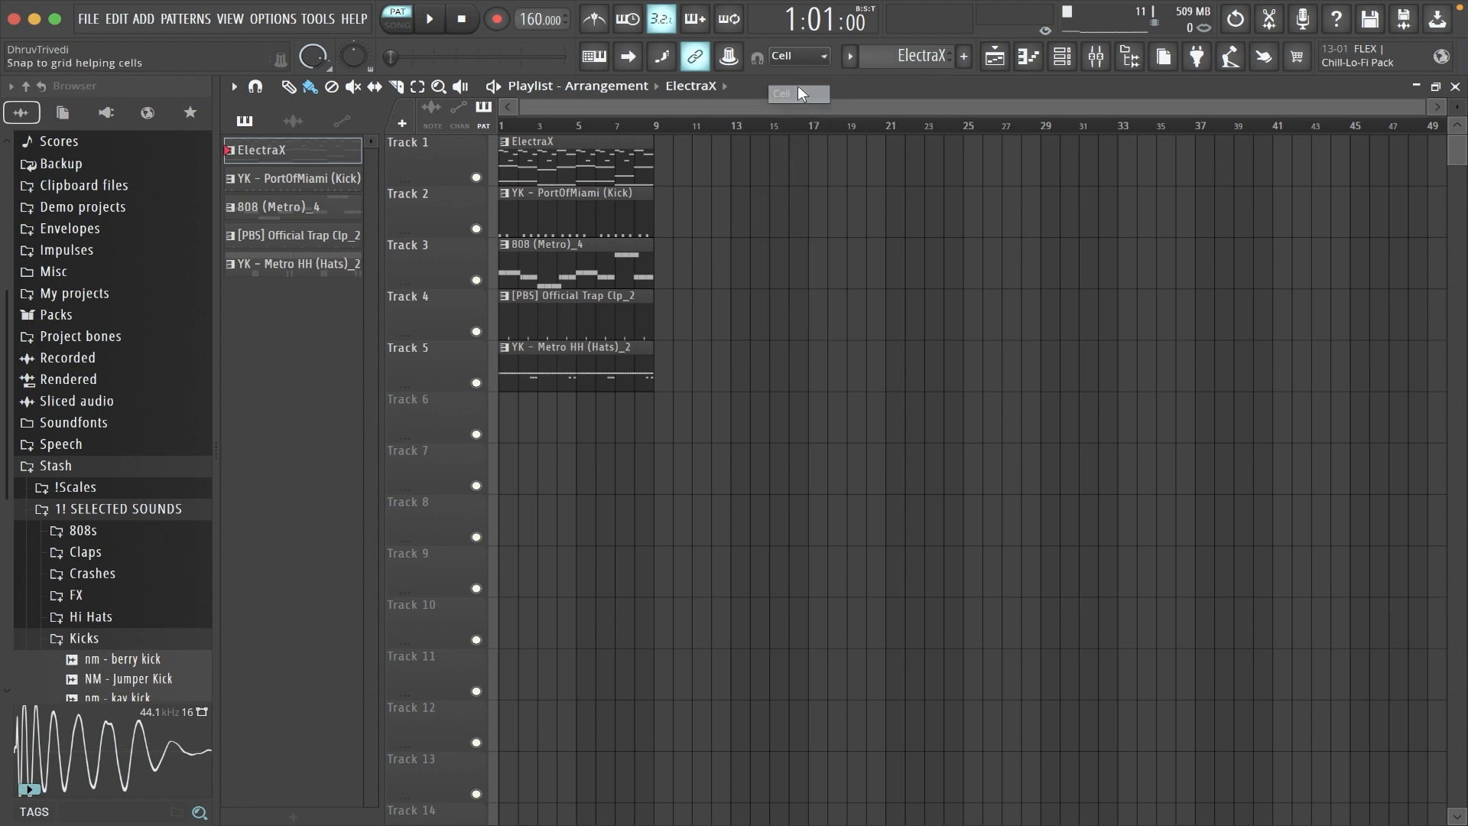
{"action": "key", "text": "ctrl+b"}
{"action": "key", "text": "ctrl+b"}
{"action": "key", "text": "ctrl+b"}
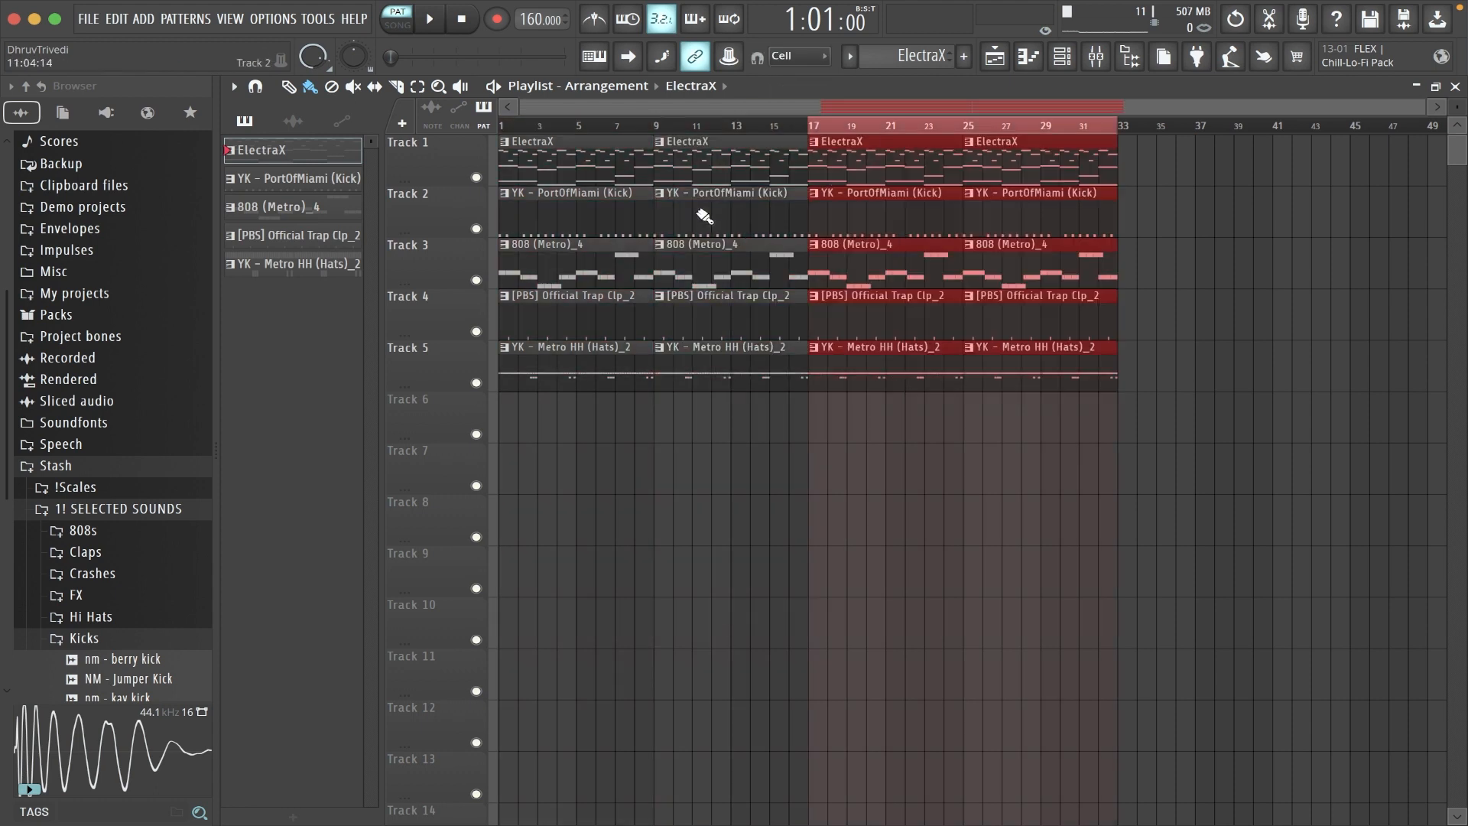
{"action": "key", "text": "ctrl+a"}
{"action": "key", "text": "ctrl+b"}
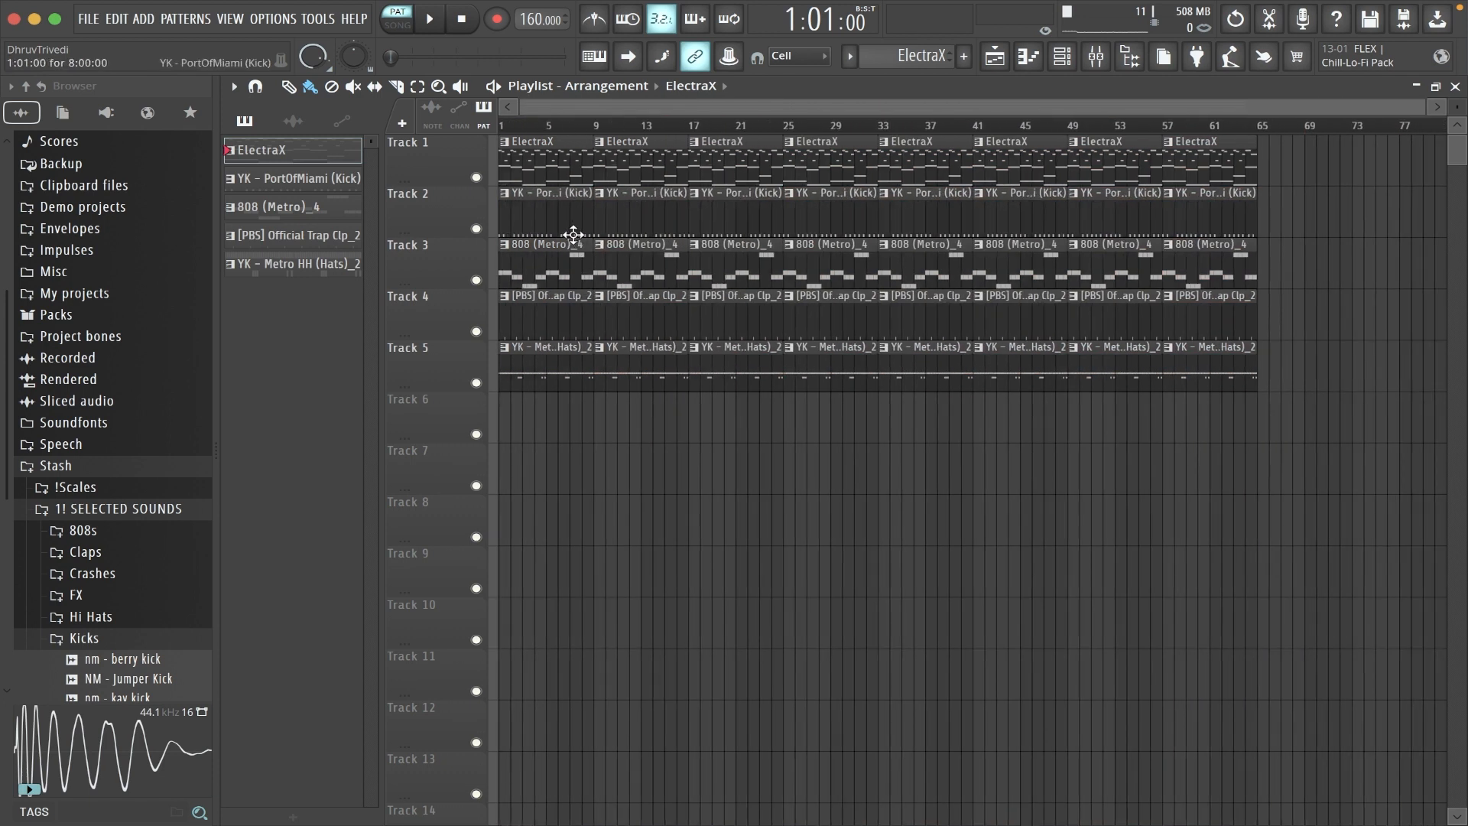
- Delete the kick, 808, clap and hi-hat clips from the first eight bars of the playlist
{"action": "right_click", "coordinate": [571, 229]}
{"action": "right_click", "coordinate": [566, 264]}
{"action": "right_click", "coordinate": [559, 314]}
{"action": "right_click", "coordinate": [554, 346]}
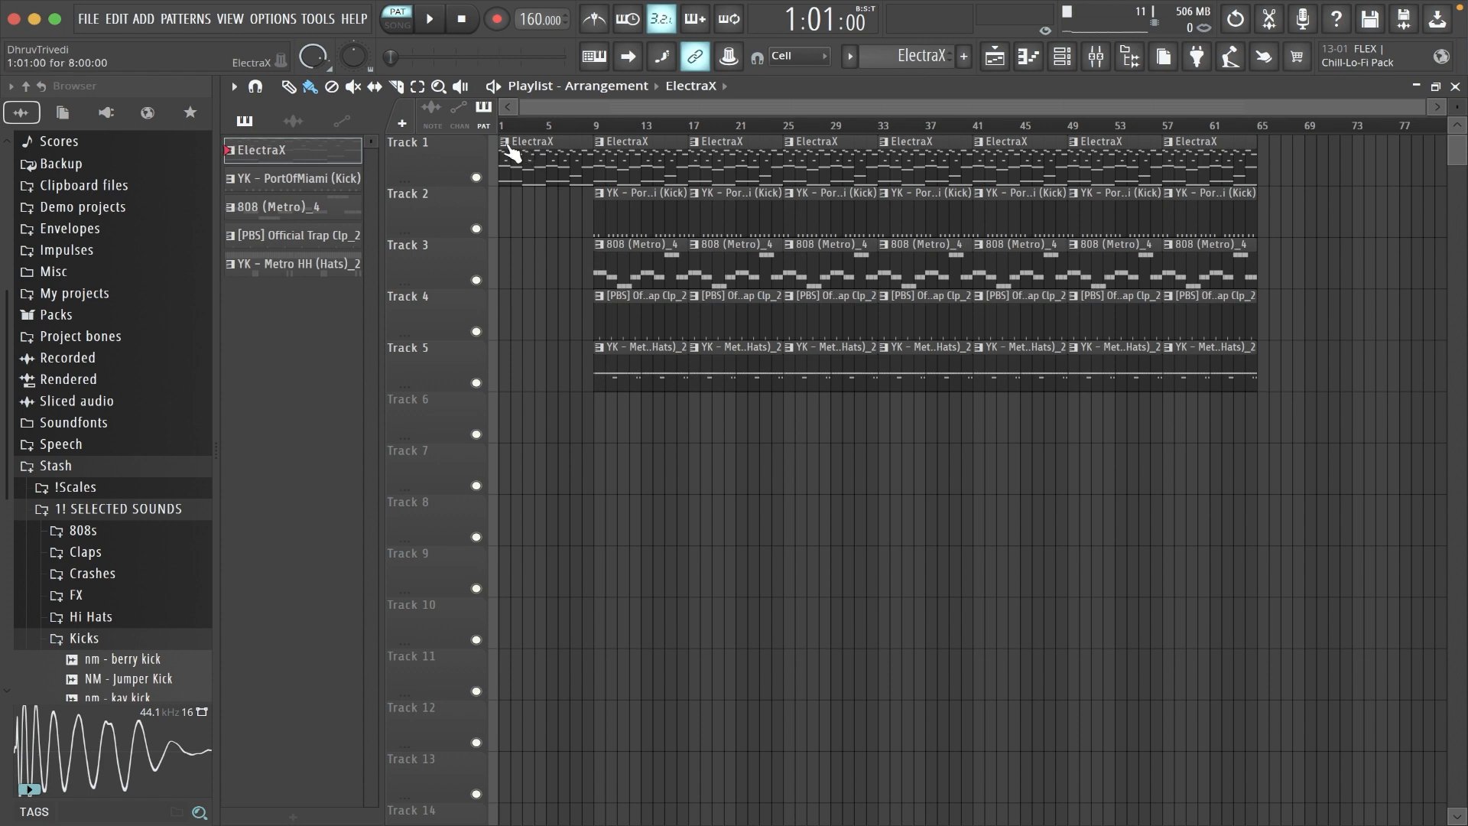
- Make the first ElectraX clip unique and delete all its A4 notes
{"action": "left_click", "coordinate": [510, 146]}
{"action": "left_click", "coordinate": [535, 280]}
{"action": "double_click", "coordinate": [555, 153]}
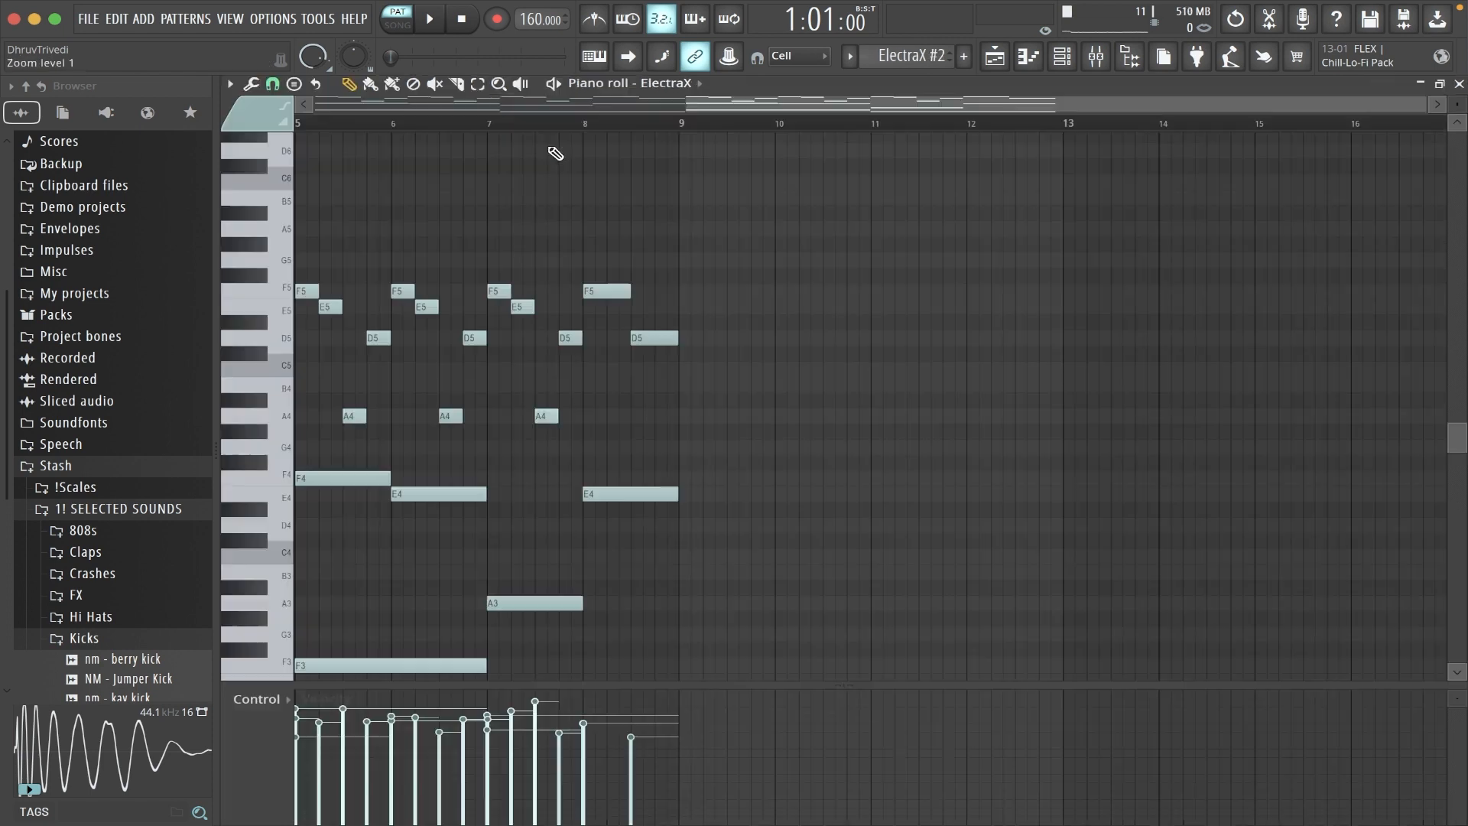
{"action": "left_click", "coordinate": [272, 417]}
{"action": "key", "text": "Delete"}
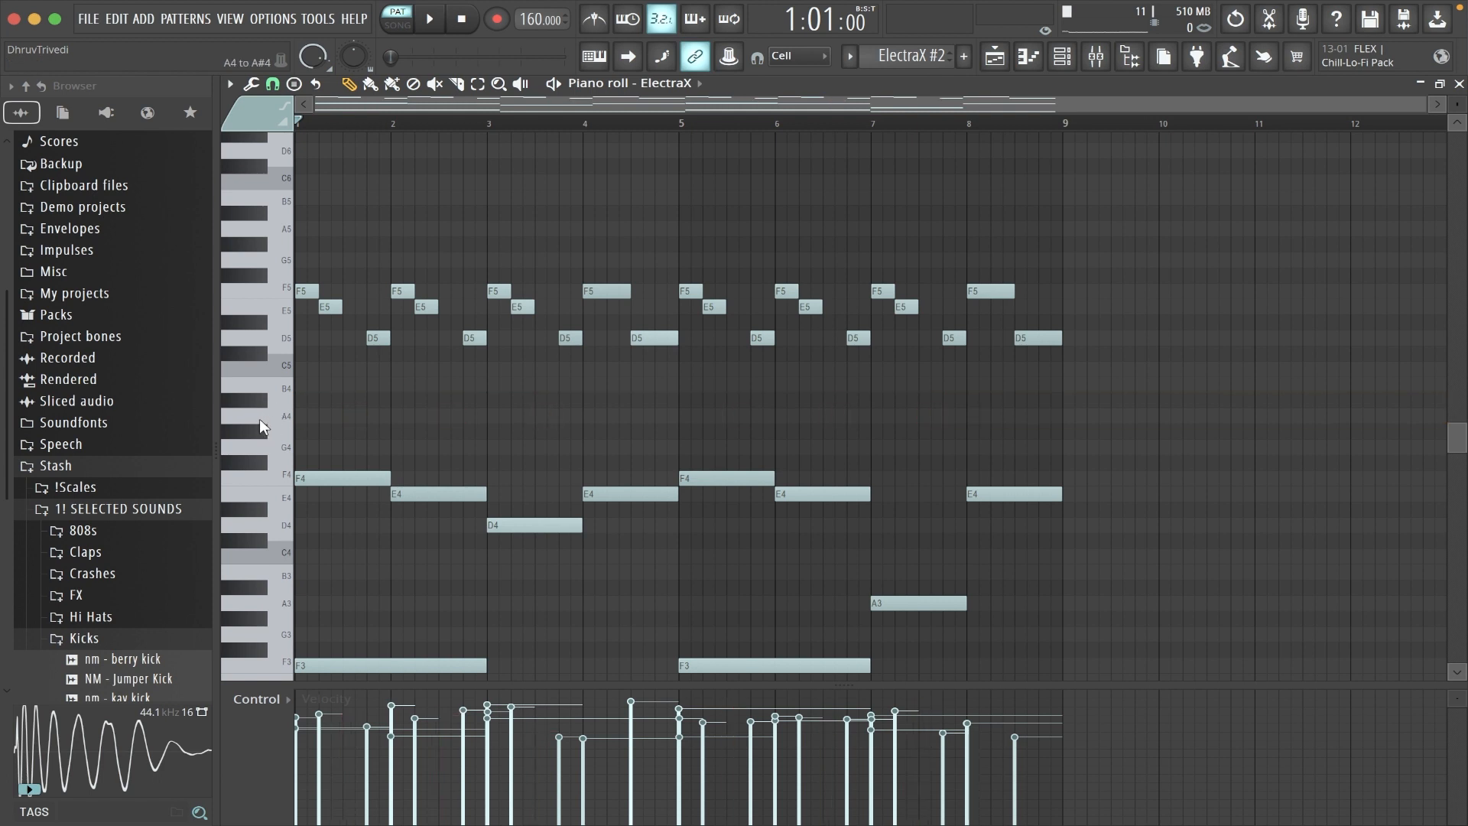
- Apply legato to the upper F5 to D5 notes of the ElectraX #2 pattern and return to the playlist
{"action": "left_click_drag", "start_coordinate": [264, 271], "coordinate": [260, 355]}
{"action": "key", "text": "super+l"}
{"action": "key", "text": "super+d"}
{"action": "key", "text": "F5"}
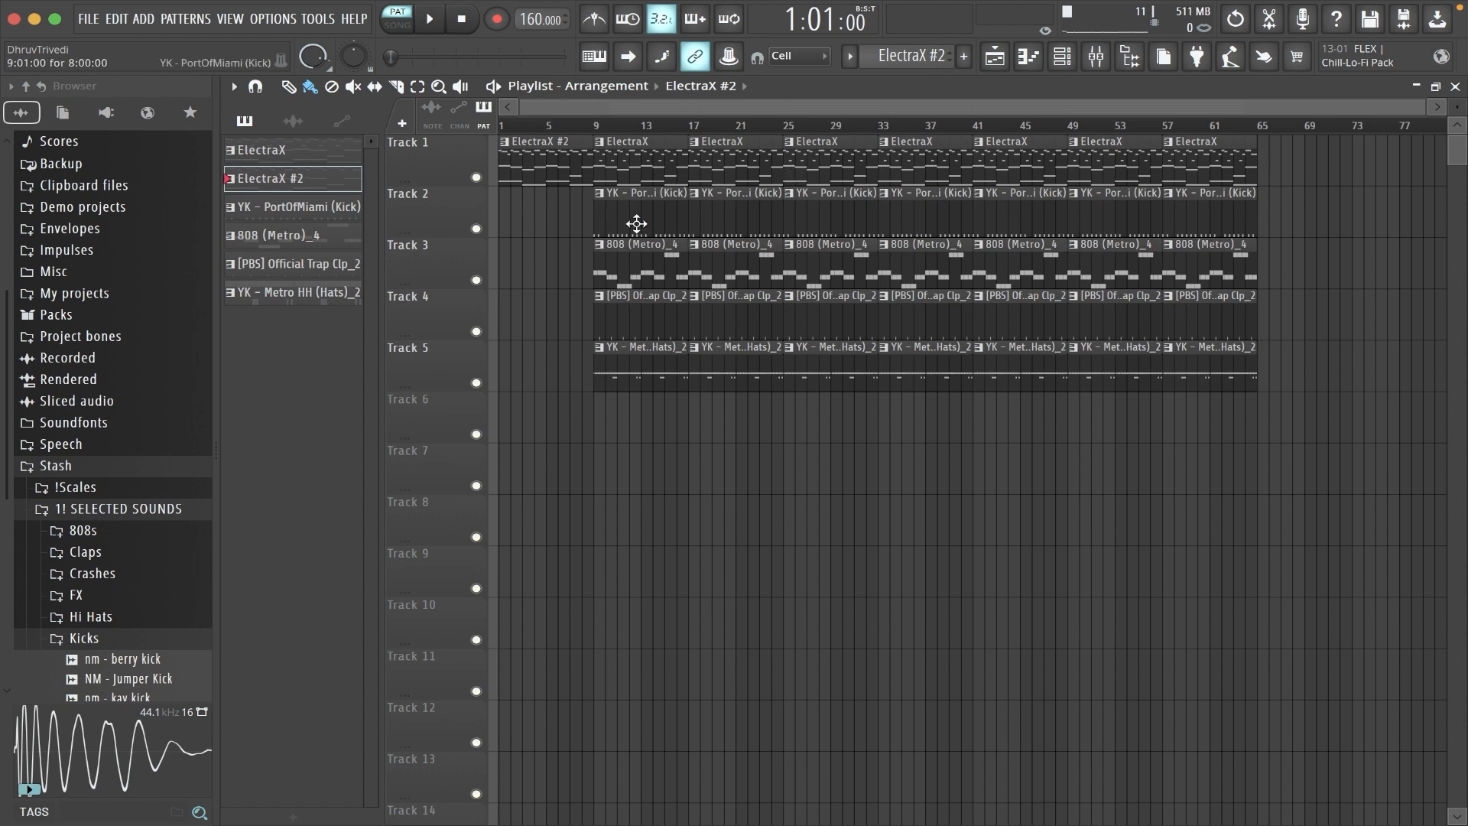
- Delete the kick and 808 clips from bars 9 to 16 of the playlist
{"action": "right_click", "coordinate": [651, 221]}
{"action": "right_click", "coordinate": [639, 277]}
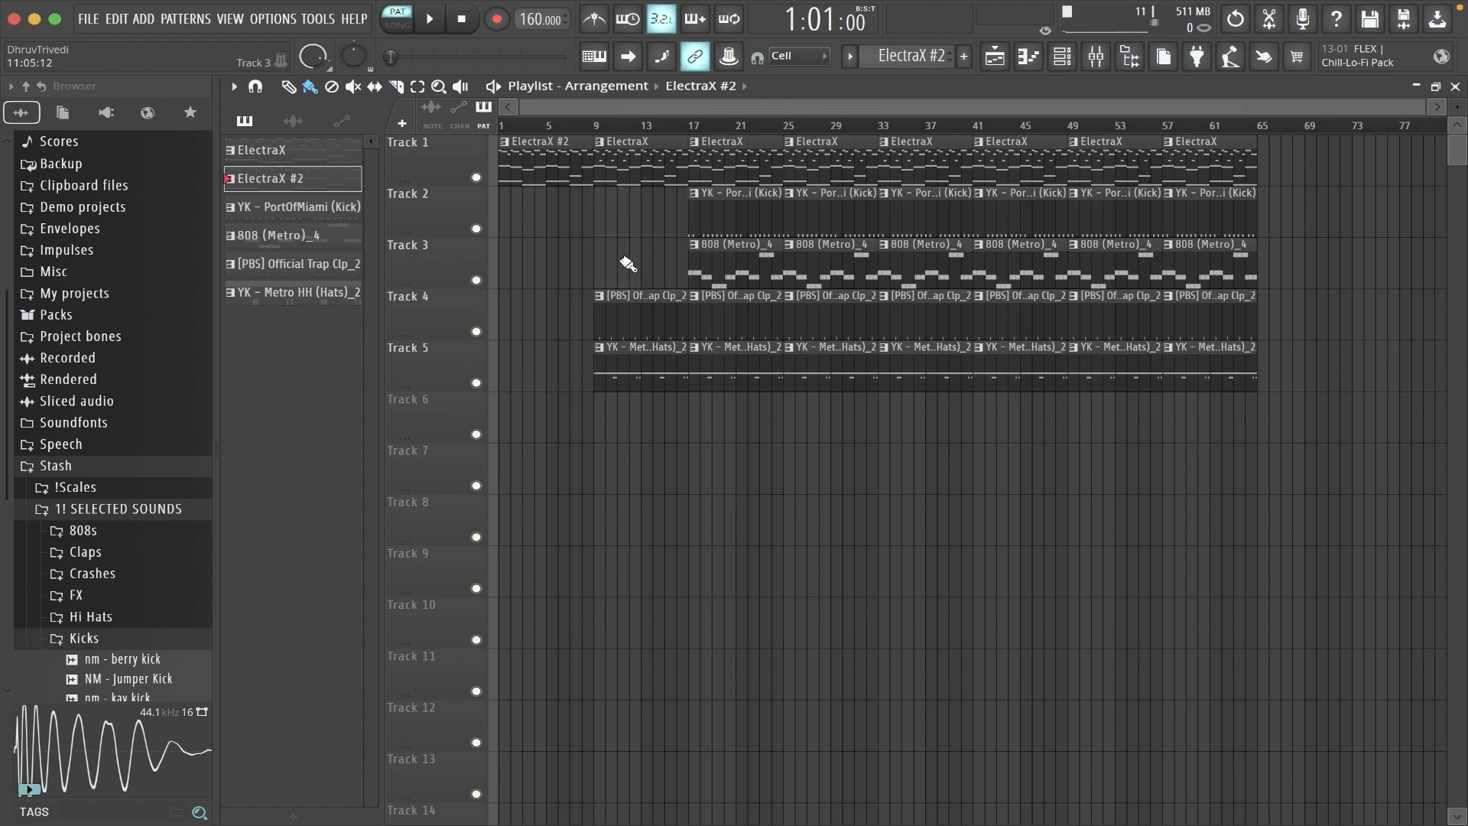
{"action": "scroll", "coordinate": [696, 149], "scroll_direction": "up", "scroll_amount": 6}
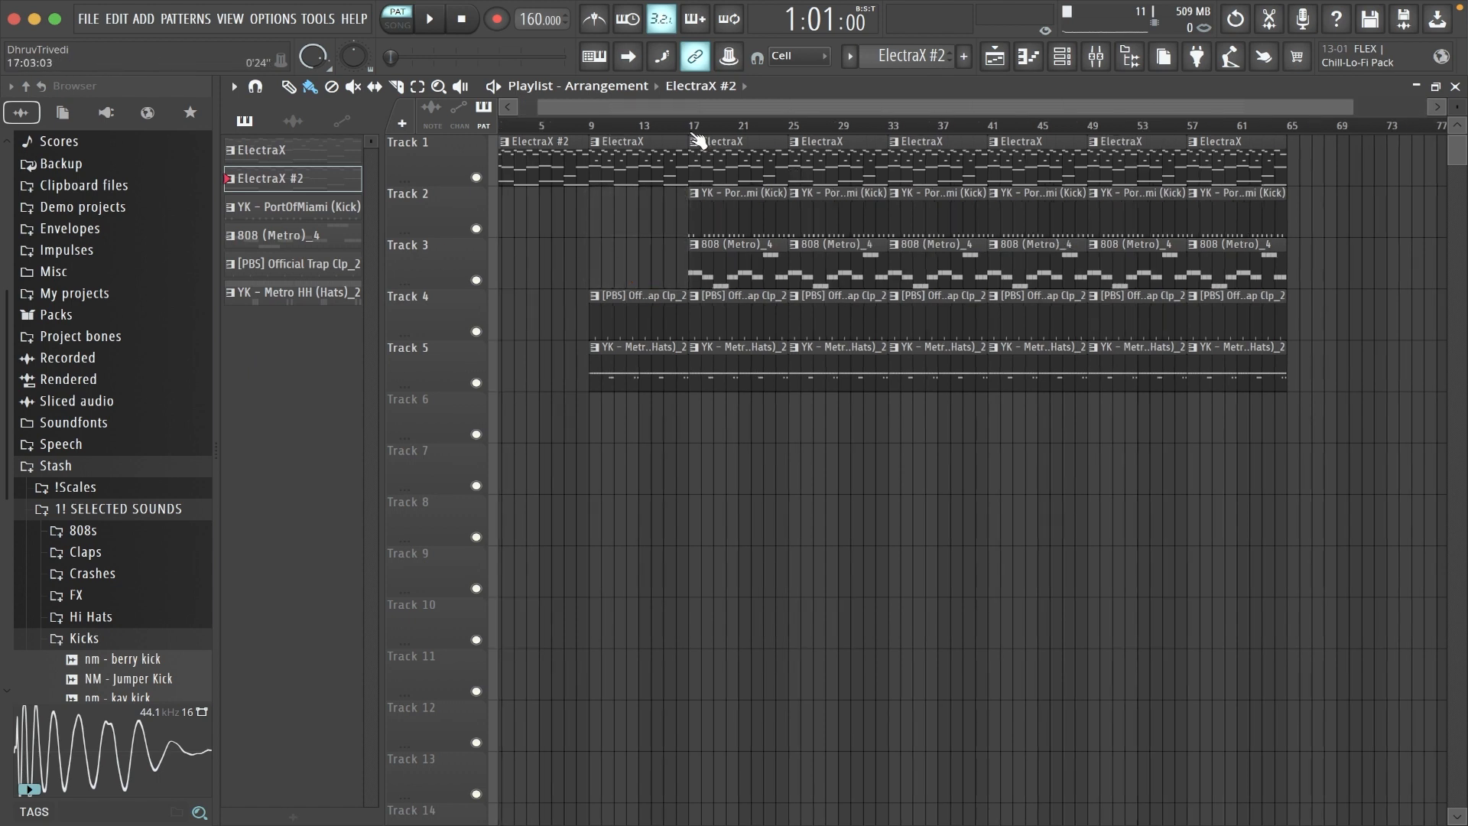
- Cut the last half bar before bar 17 from the ElectraX and hi-hat clips, and delete the kick clips starting at bars 17 and 33
{"action": "key", "text": "c"}
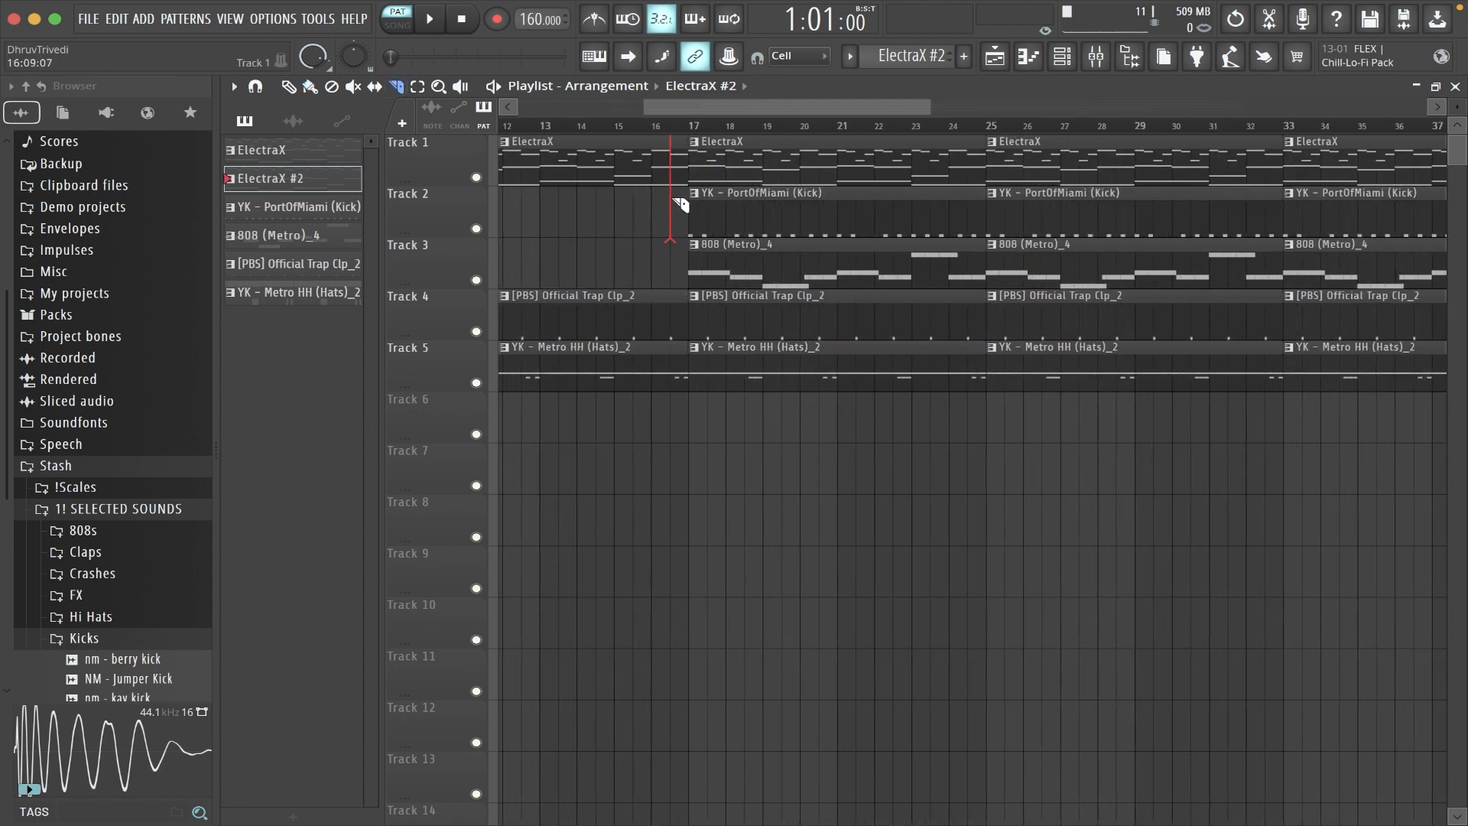
{"action": "key", "text": "p"}
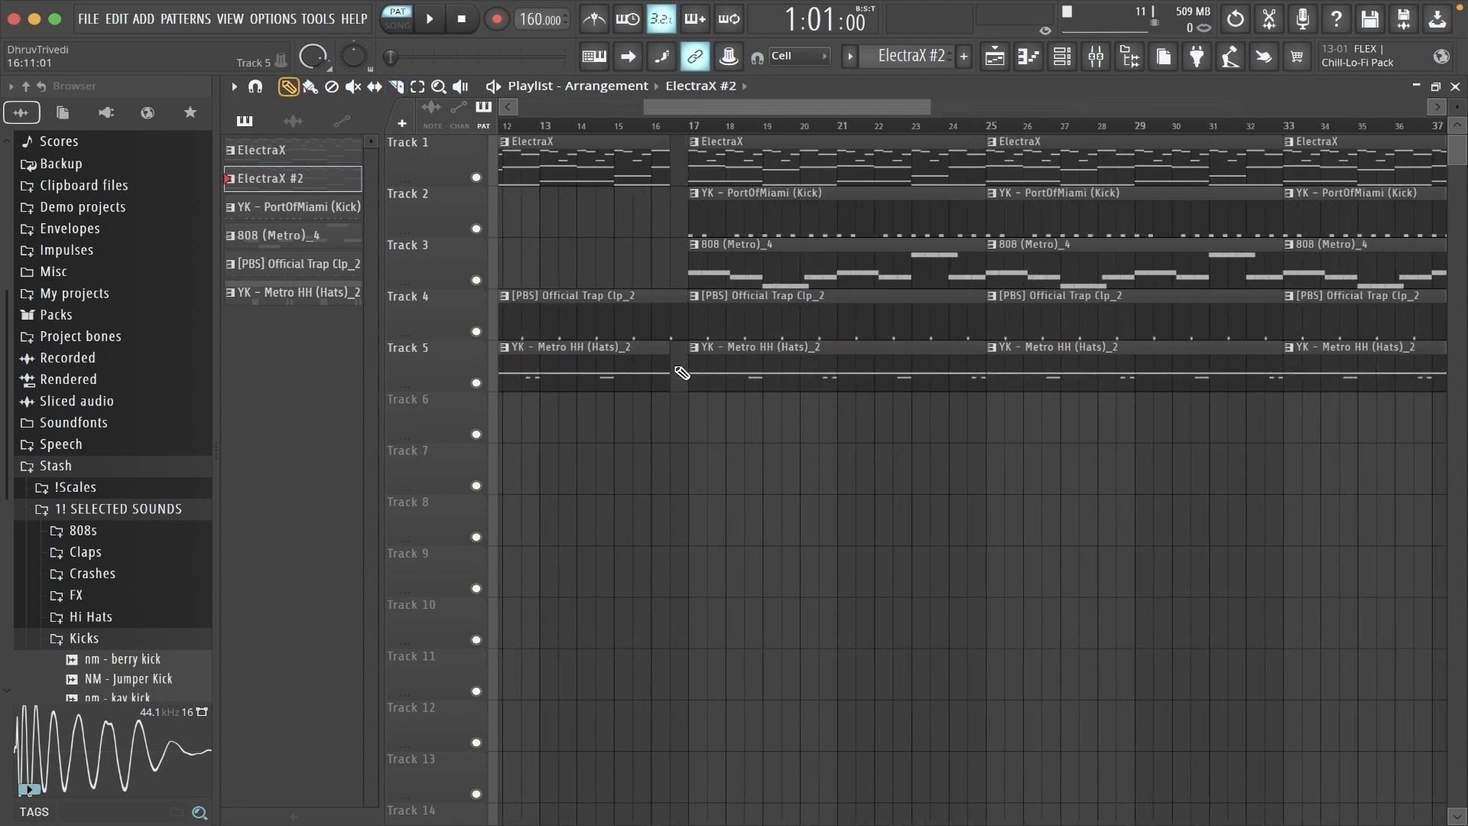
{"action": "right_click", "coordinate": [801, 225]}
{"action": "scroll", "coordinate": [828, 135], "scroll_direction": "down", "scroll_amount": 6}
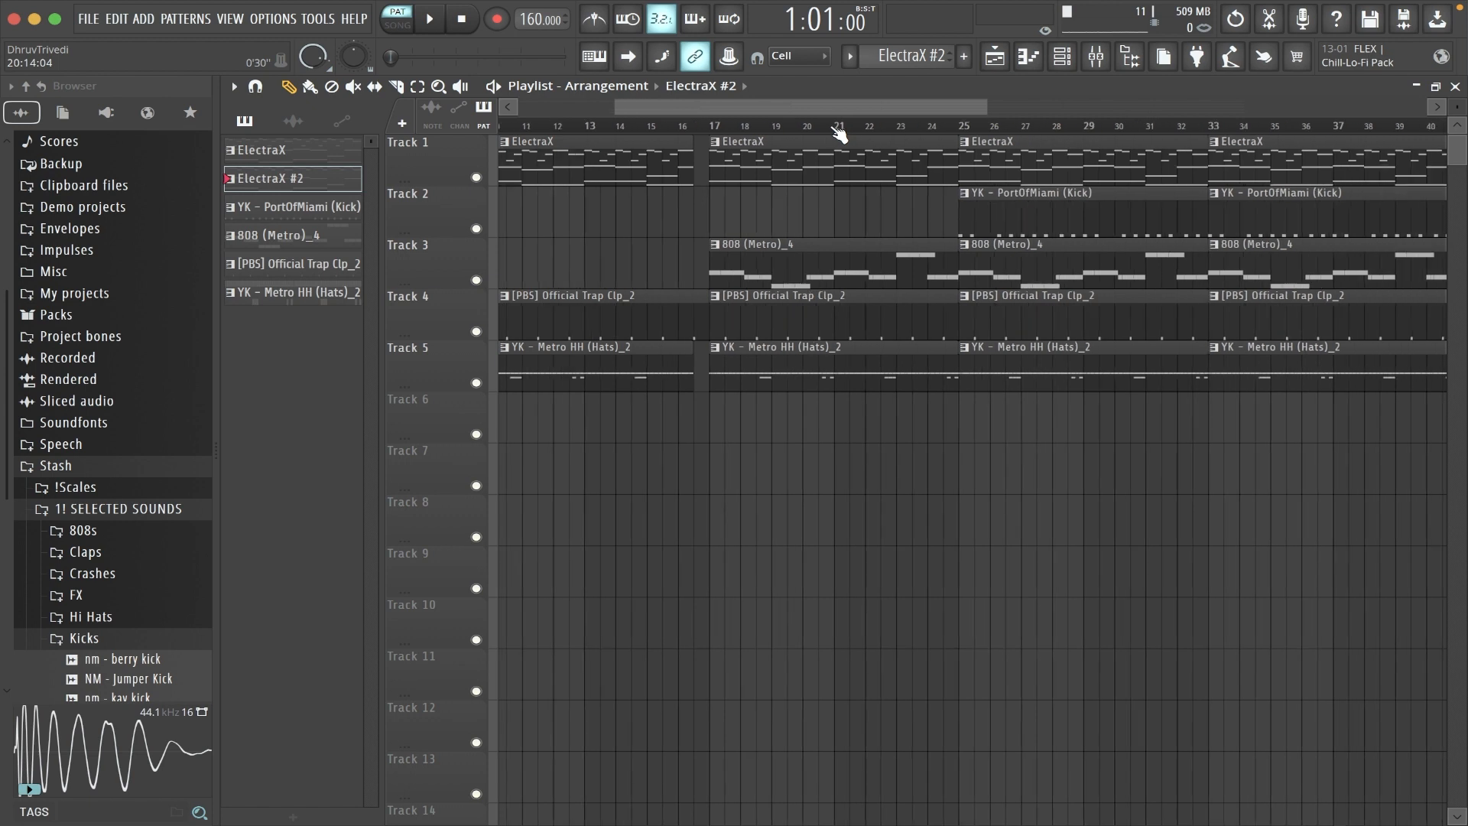
{"action": "right_click", "coordinate": [934, 229]}
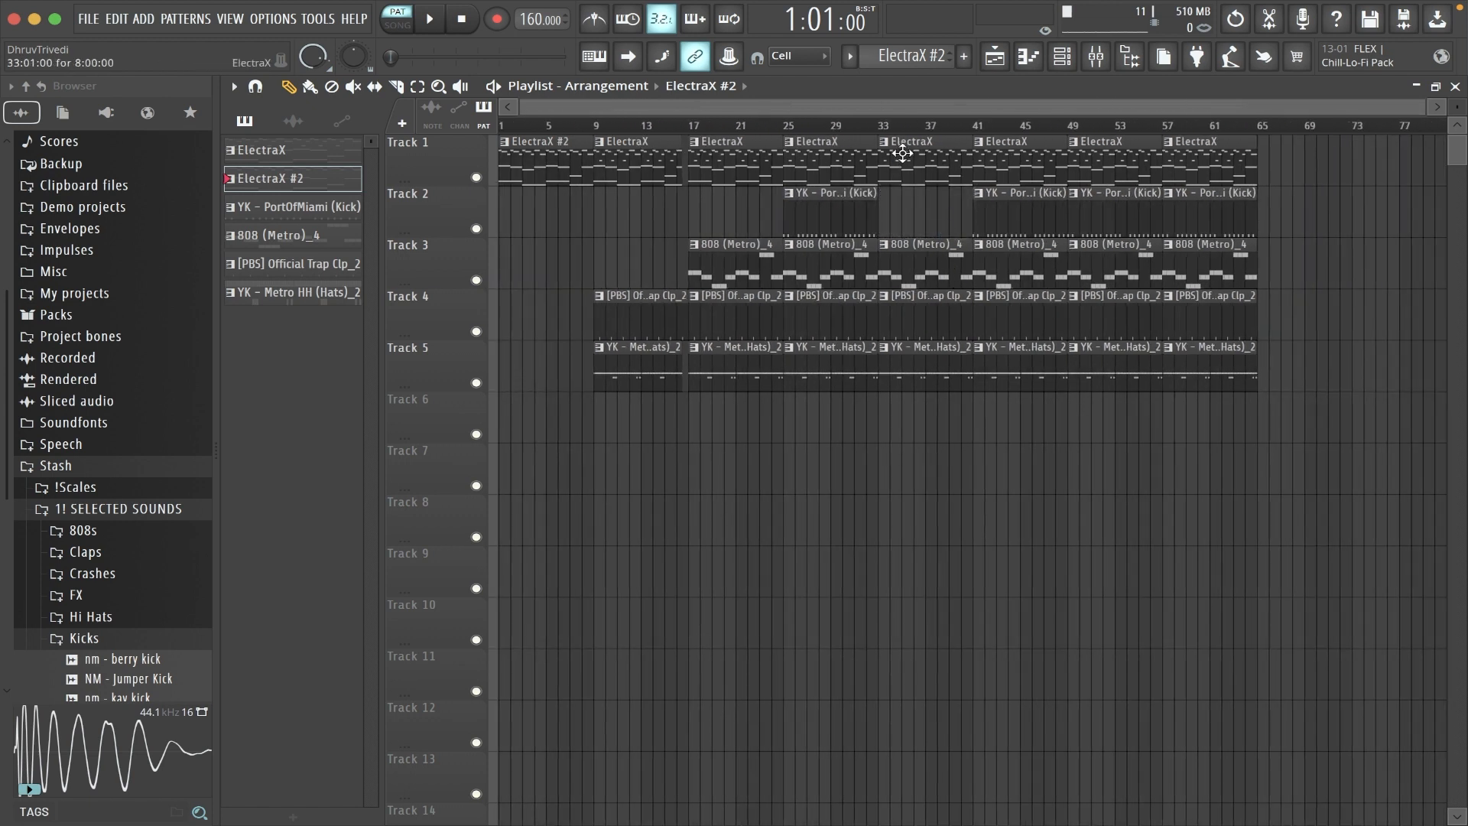
- Load Gross Beat on the ElectraX mixer insert and choose its Momentary preset with the 1/2 Speed time effect
{"action": "left_click", "coordinate": [1096, 56]}
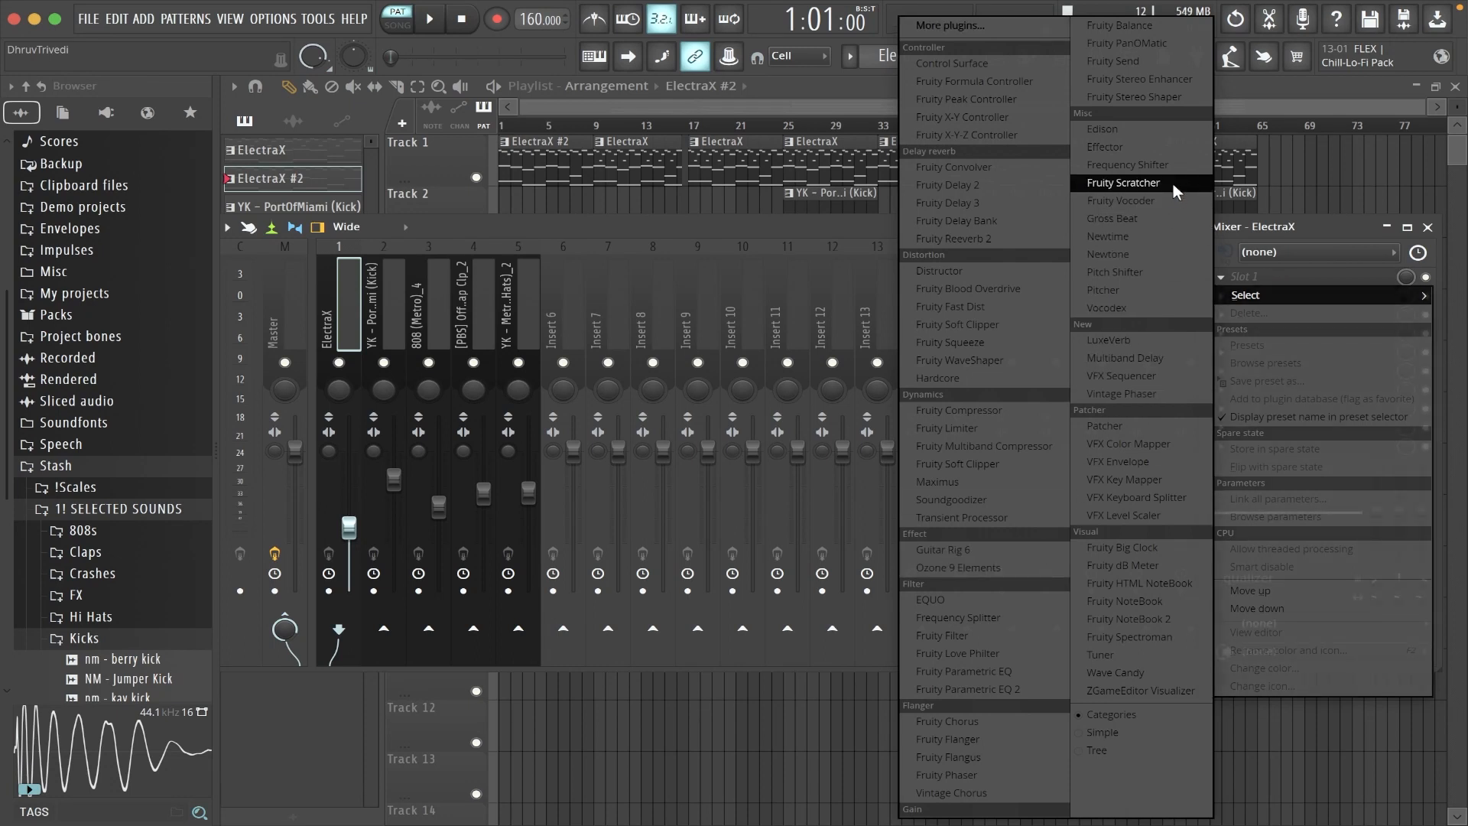
{"action": "left_click", "coordinate": [1124, 219]}
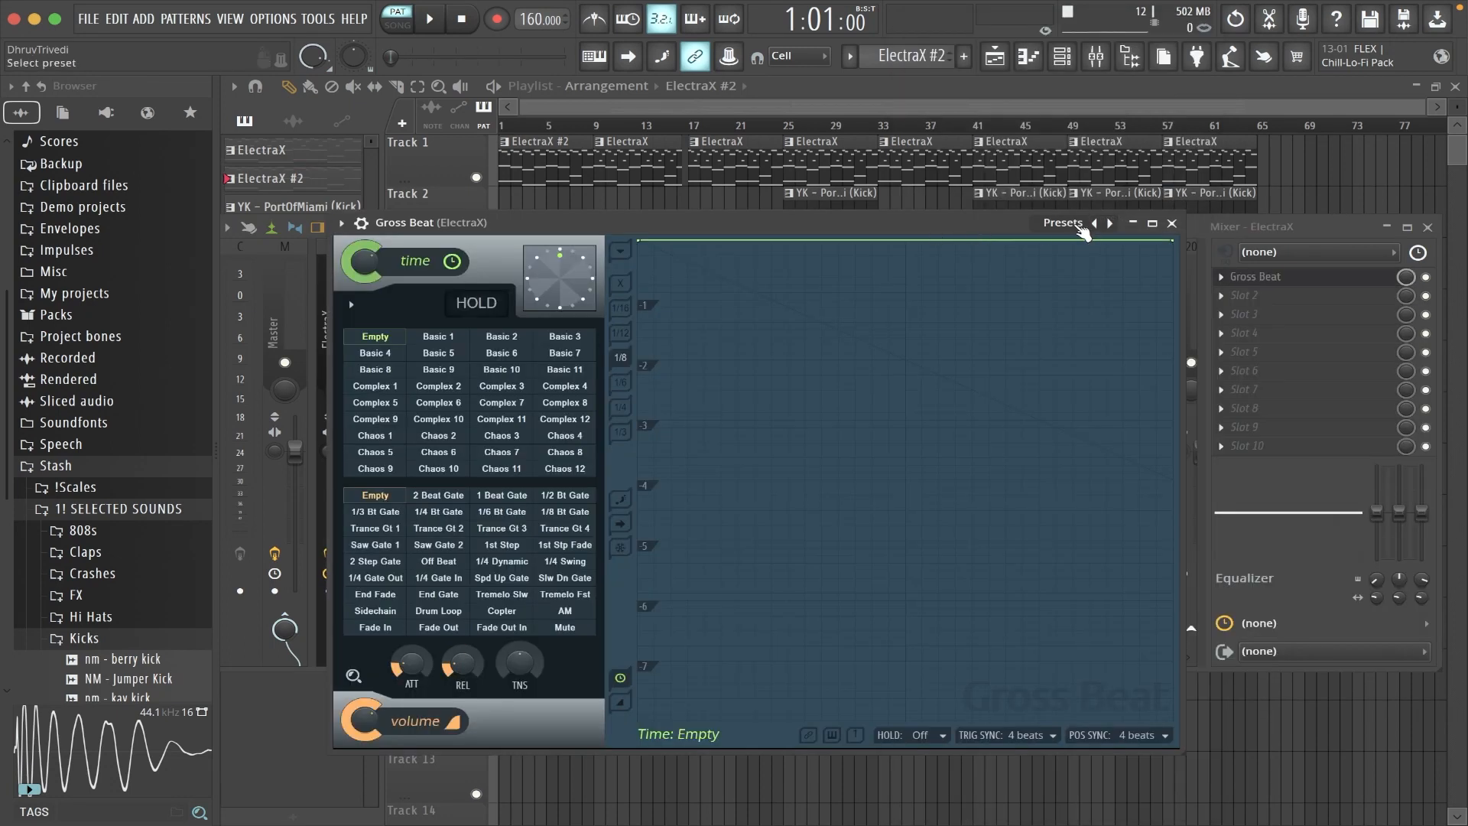
{"action": "left_click", "coordinate": [1081, 228]}
{"action": "left_click", "coordinate": [1105, 289]}
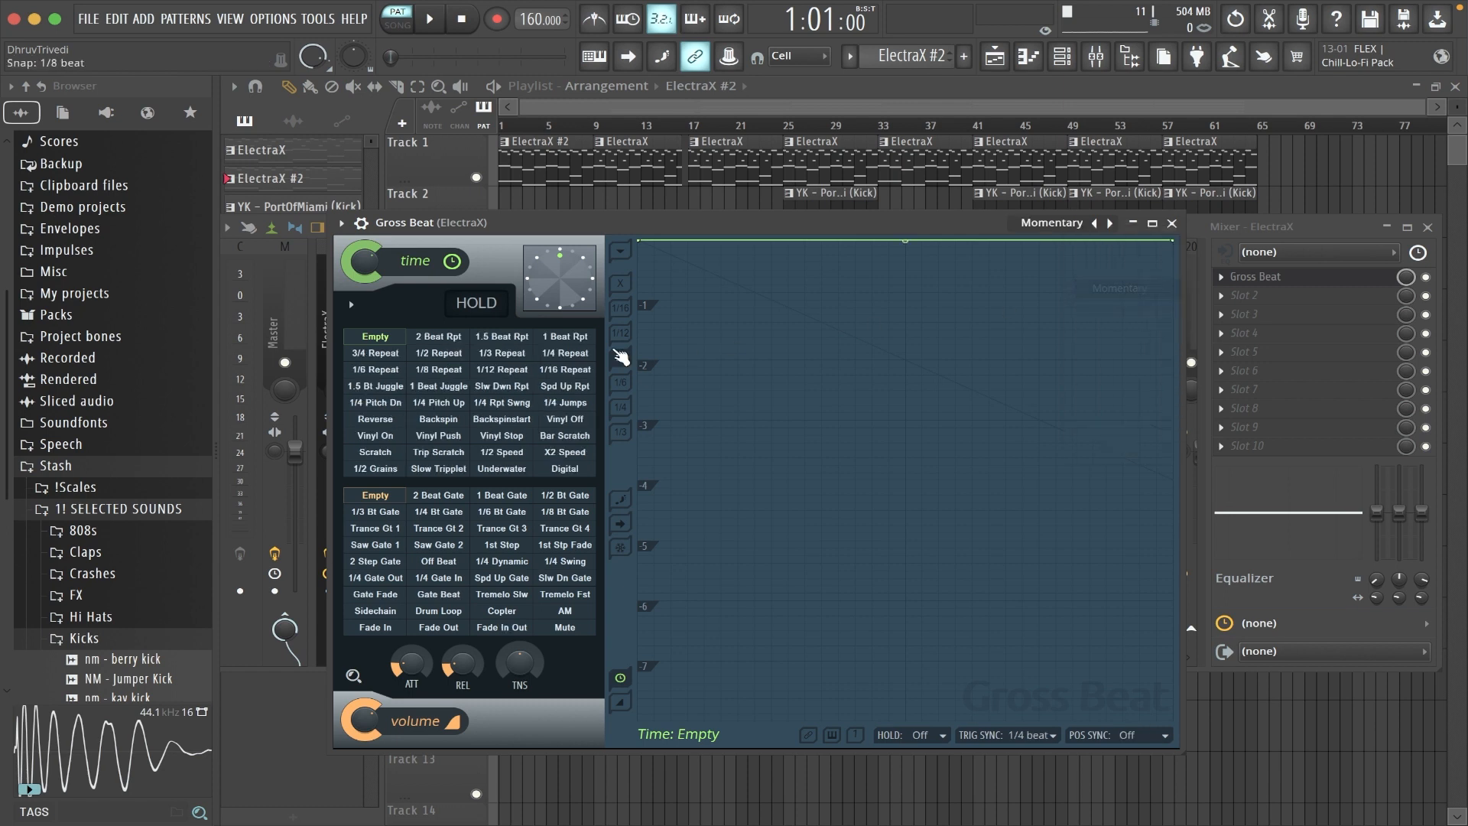
{"action": "left_click", "coordinate": [510, 455]}
- Change the click reduction option of Gross Beat and close the plugin
{"action": "left_click", "coordinate": [351, 304]}
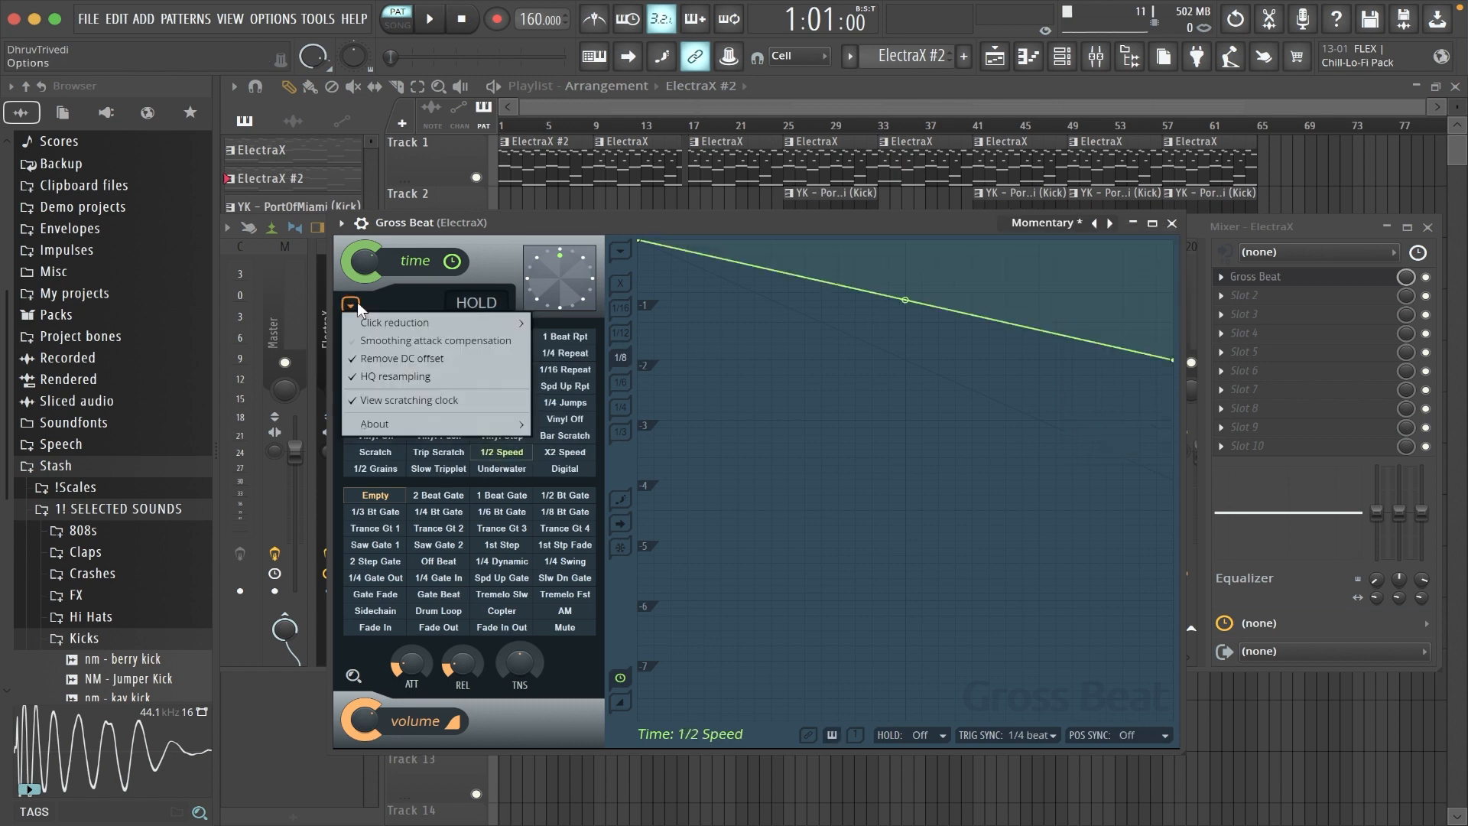
{"action": "mouse_move", "coordinate": [509, 322]}
{"action": "left_click", "coordinate": [562, 358]}
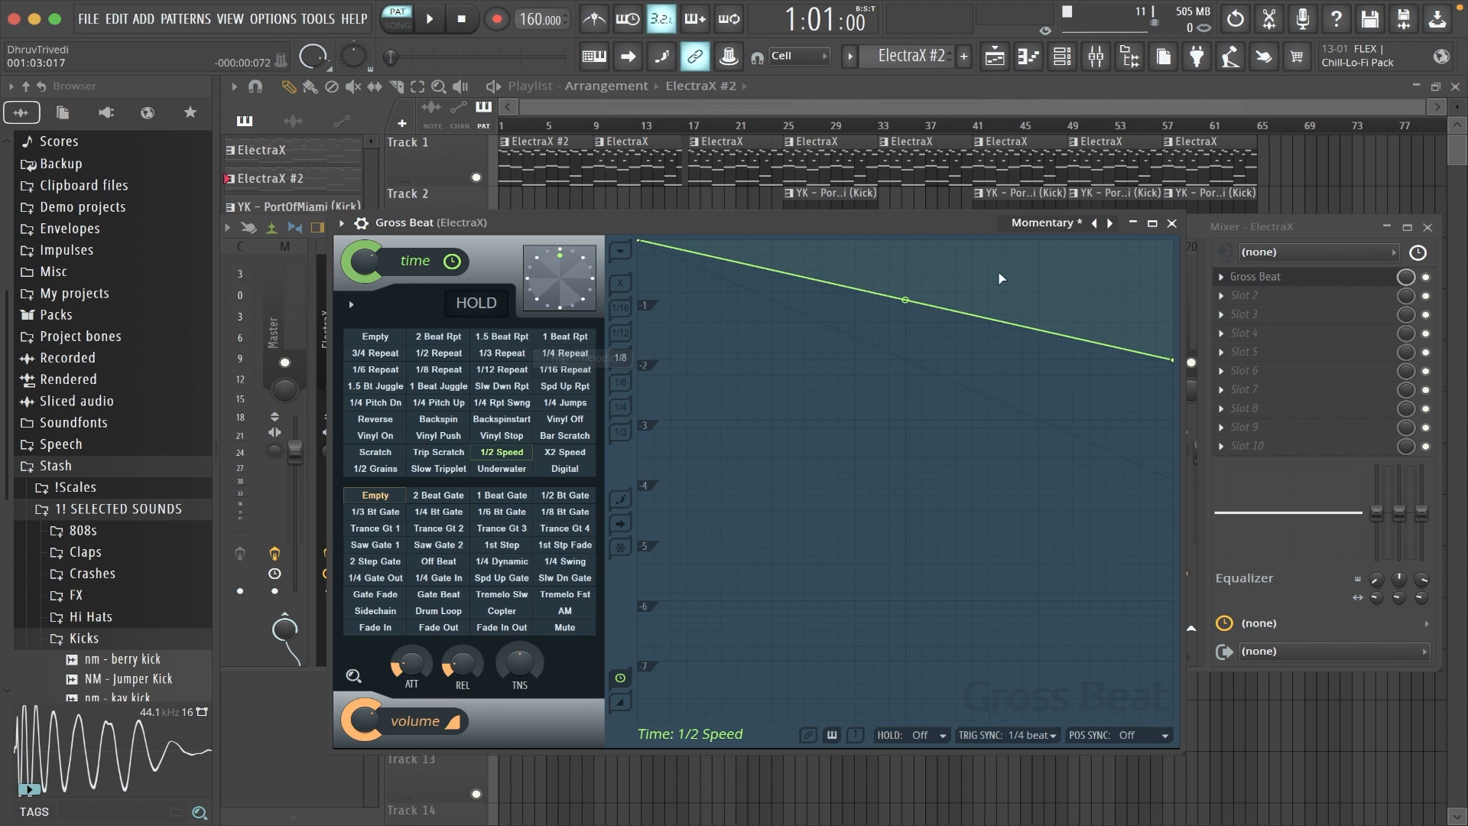
{"action": "left_click", "coordinate": [1171, 223]}
- Create an automation clip for the Gross Beat mix level and close the mixer
{"action": "right_click", "coordinate": [1407, 279]}
{"action": "left_click", "coordinate": [1377, 418]}
{"action": "left_click", "coordinate": [1428, 227]}
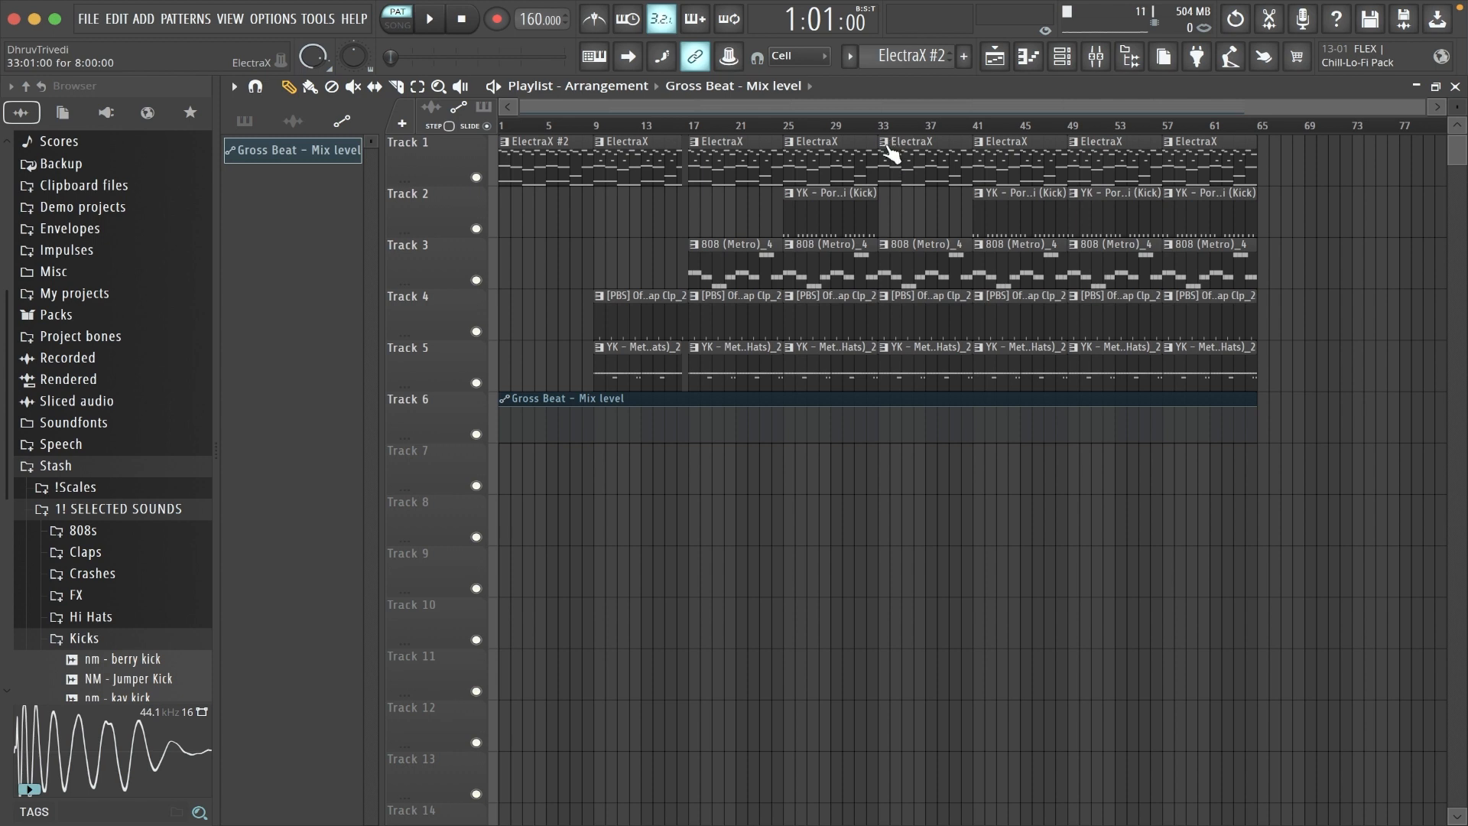
- Make the ElectraX clip at bar 33 unique and look over its notes in the piano roll
{"action": "left_click", "coordinate": [887, 147]}
{"action": "left_click", "coordinate": [1017, 259]}
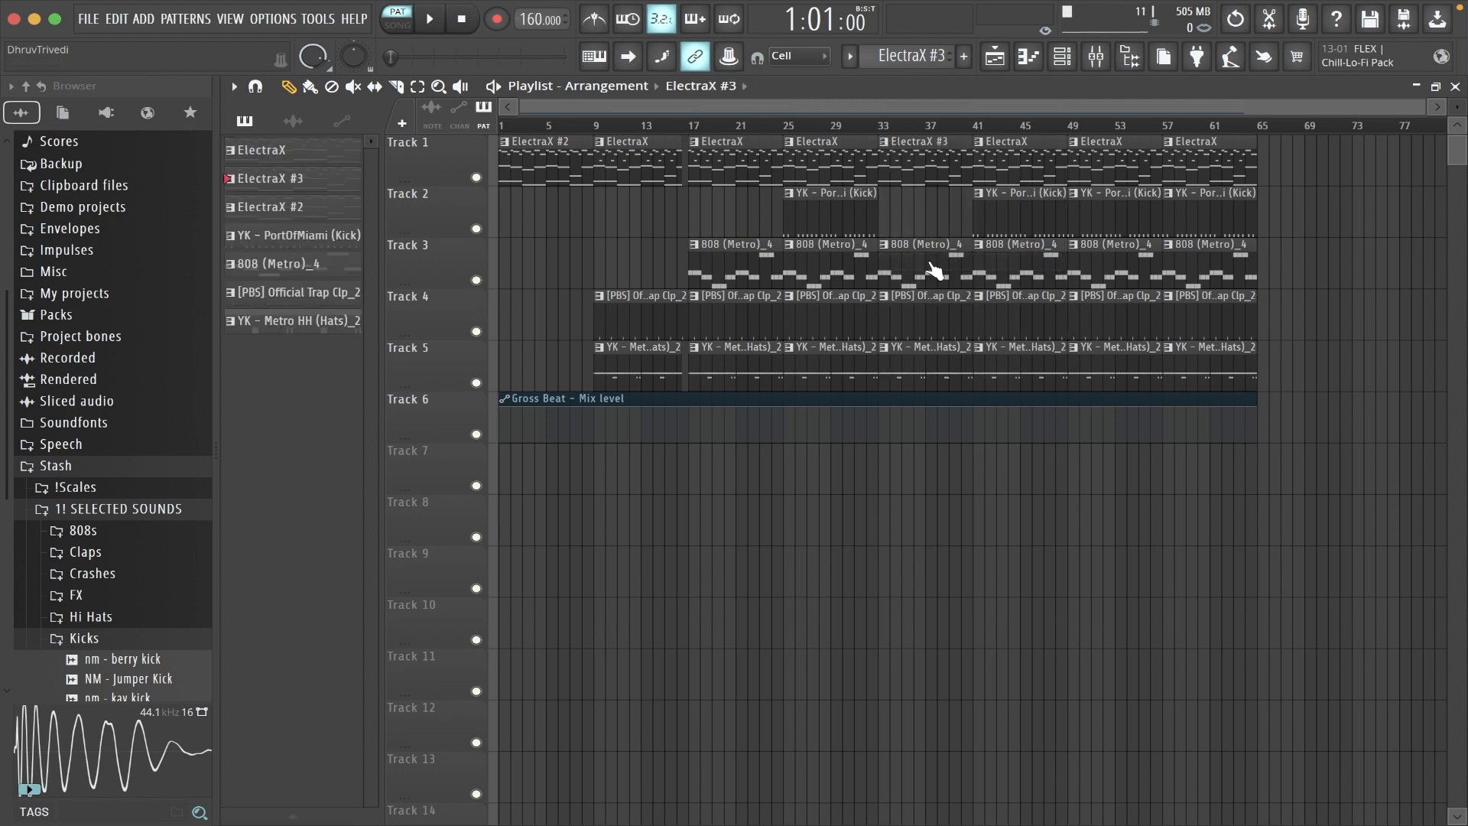
{"action": "double_click", "coordinate": [910, 182]}
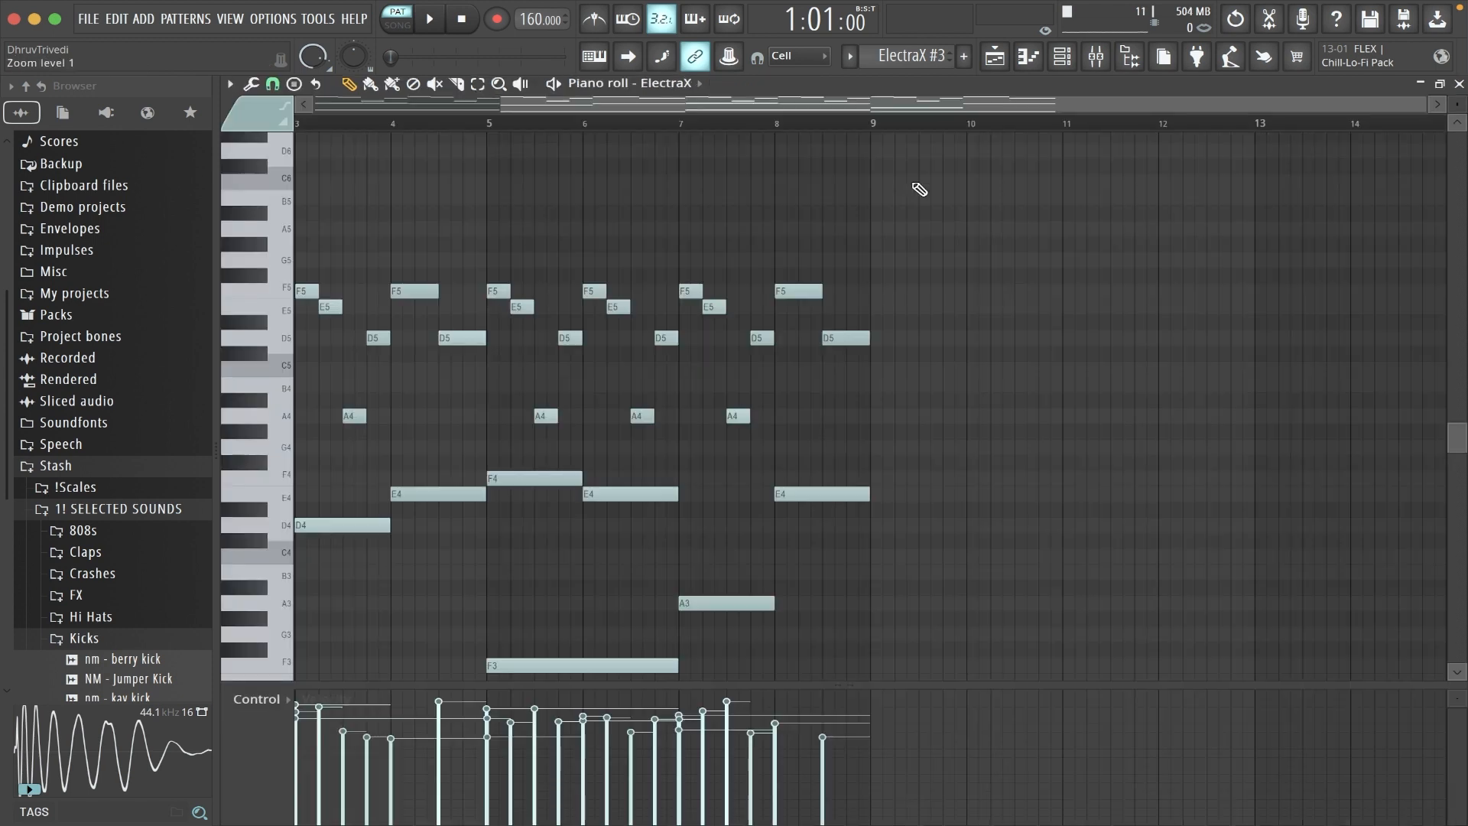
{"action": "scroll", "coordinate": [921, 190], "scroll_direction": "down", "scroll_amount": 3}
{"action": "key", "text": "F5"}
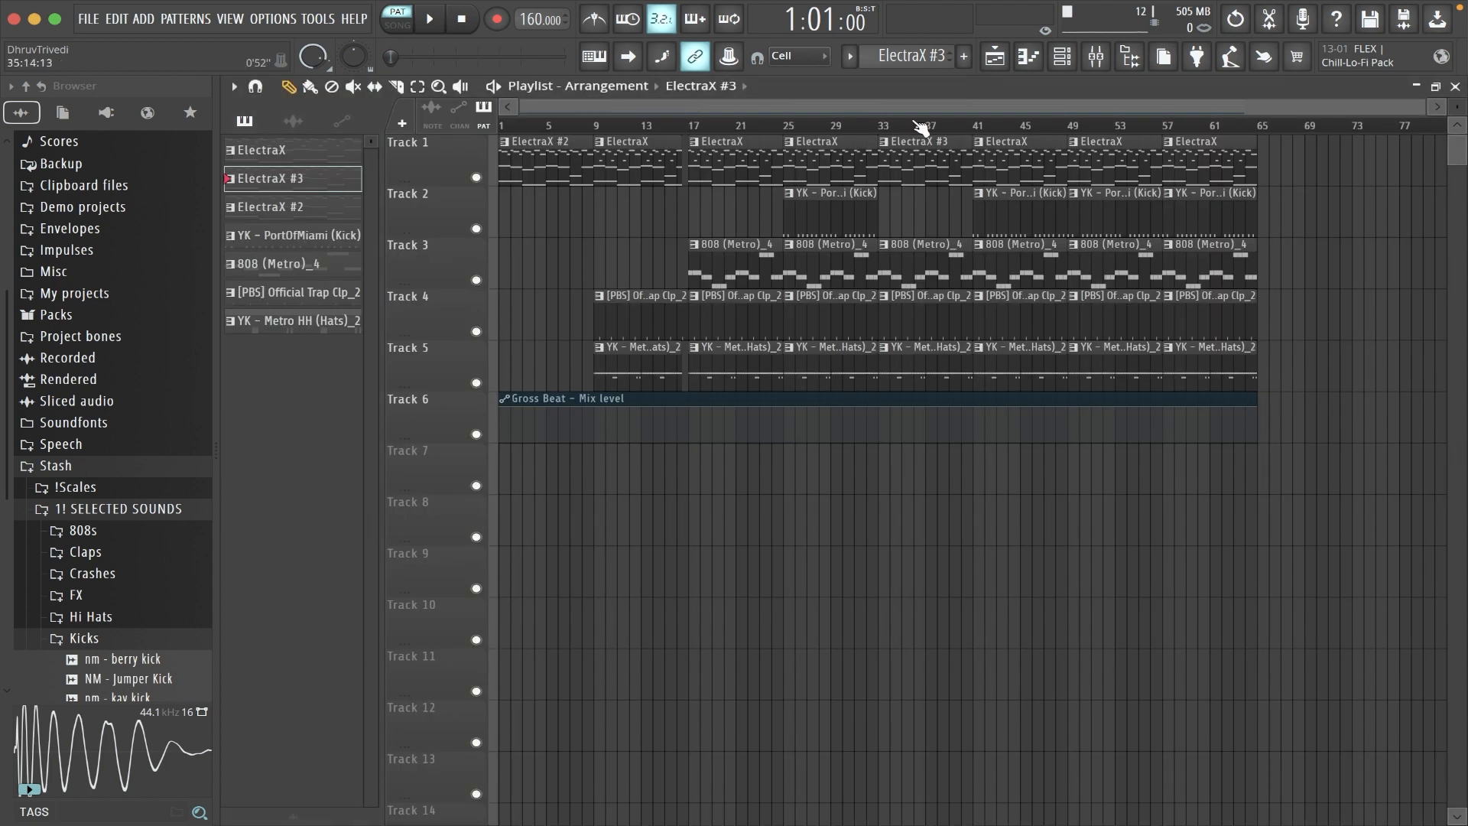
- Shape the Gross Beat mix automation to full level from bar 33 to 49 and zero elsewhere, and end the clip at bar 57
{"action": "left_click_drag", "start_coordinate": [498, 416], "coordinate": [484, 505]}
{"action": "left_click_drag", "start_coordinate": [881, 445], "coordinate": [879, 402]}
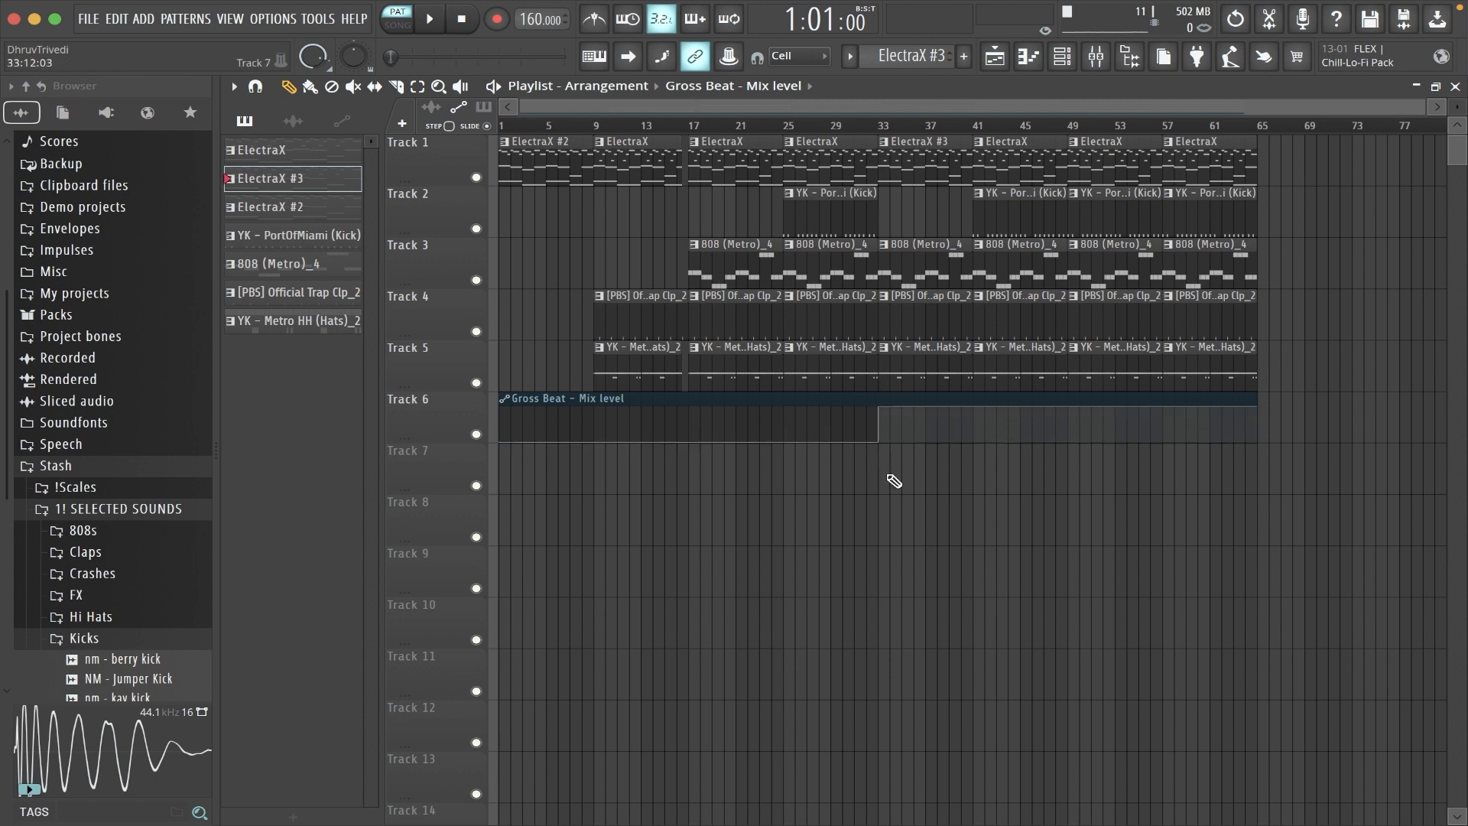
{"action": "mouse_move", "coordinate": [1069, 413]}
{"action": "left_mouse_down"}
{"action": "mouse_move", "coordinate": [1075, 461]}
{"action": "mouse_move", "coordinate": [1077, 398]}
{"action": "left_mouse_up"}
{"action": "left_click_drag", "start_coordinate": [1241, 413], "coordinate": [1177, 463]}
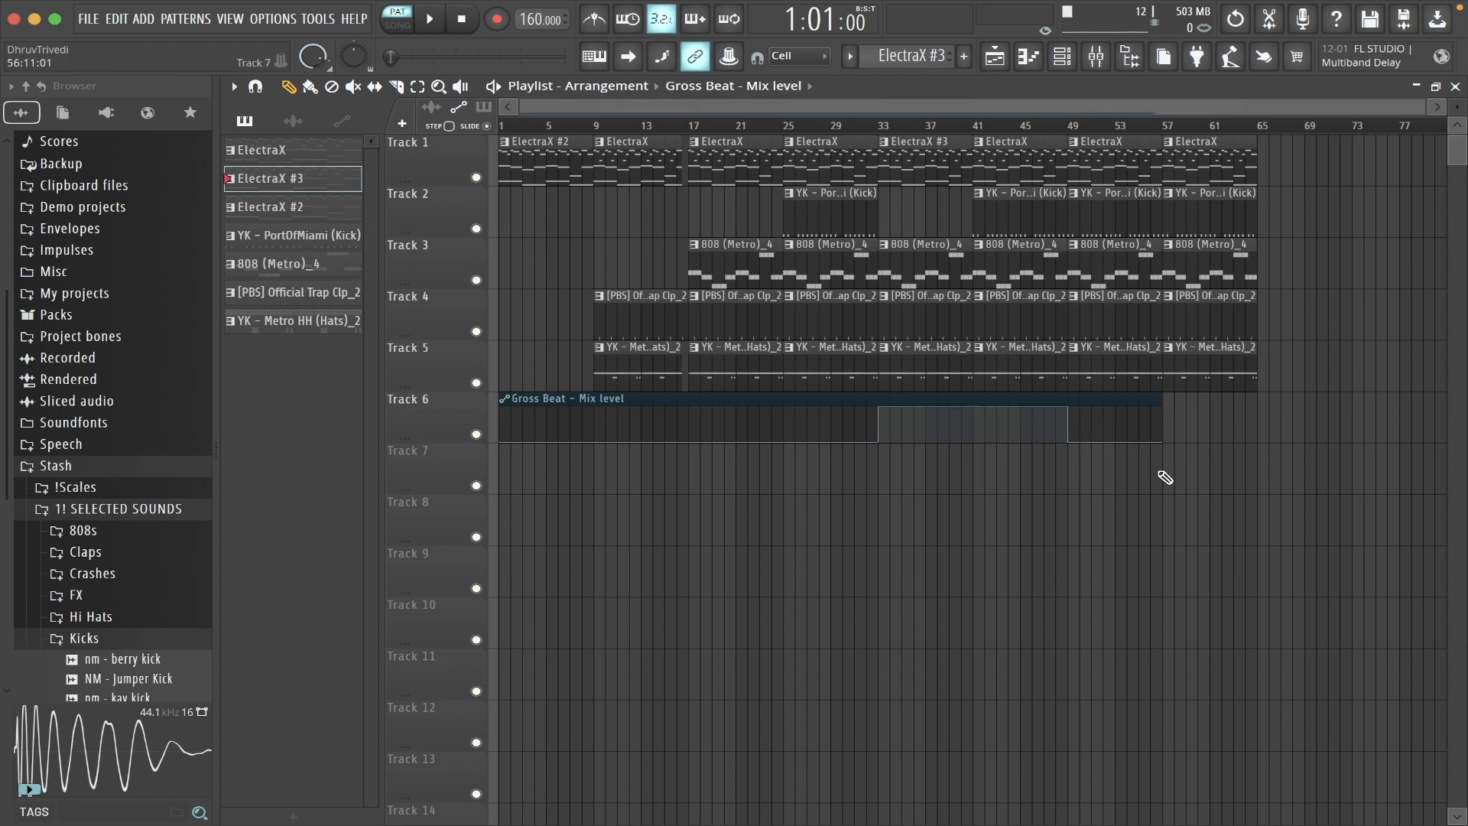
- Delete all pattern clips from bar 57 and the drum and 808 clips from bar 49, and replace the bar 41 melody with ElectraX #3
{"action": "left_click_drag", "start_coordinate": [1202, 399], "coordinate": [1206, 185]}
{"action": "left_click_drag", "start_coordinate": [1135, 215], "coordinate": [1130, 375]}
{"action": "right_click", "coordinate": [1010, 160]}
{"action": "left_click", "coordinate": [1010, 160]}
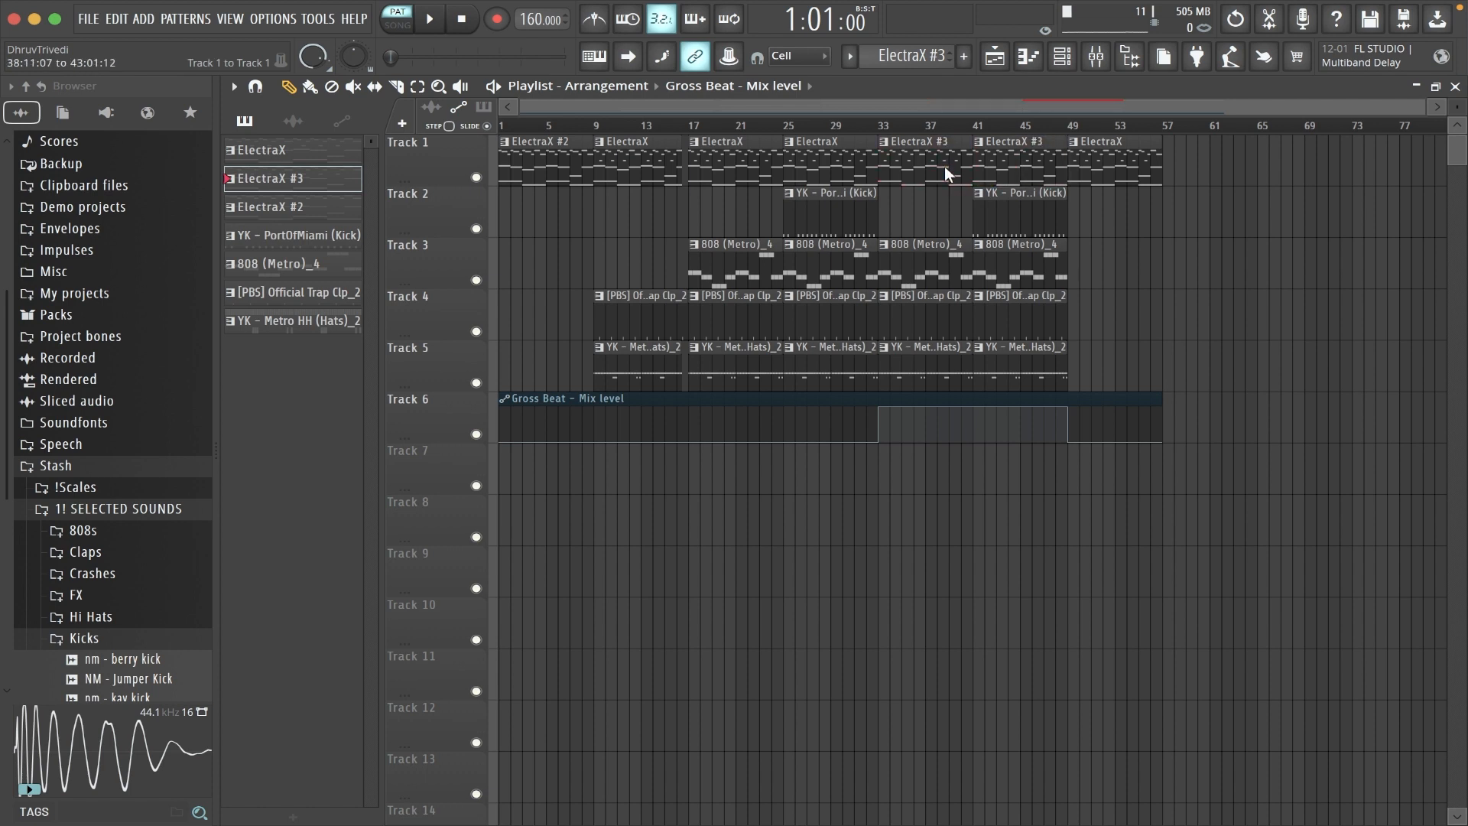
- Slice the Gross Beat mix level automation clip at bar 17
{"action": "scroll", "coordinate": [1162, 288], "scroll_direction": "down", "scroll_amount": 6}
{"action": "scroll", "coordinate": [1160, 294], "scroll_direction": "up", "scroll_amount": 6}
{"action": "key", "text": "c"}
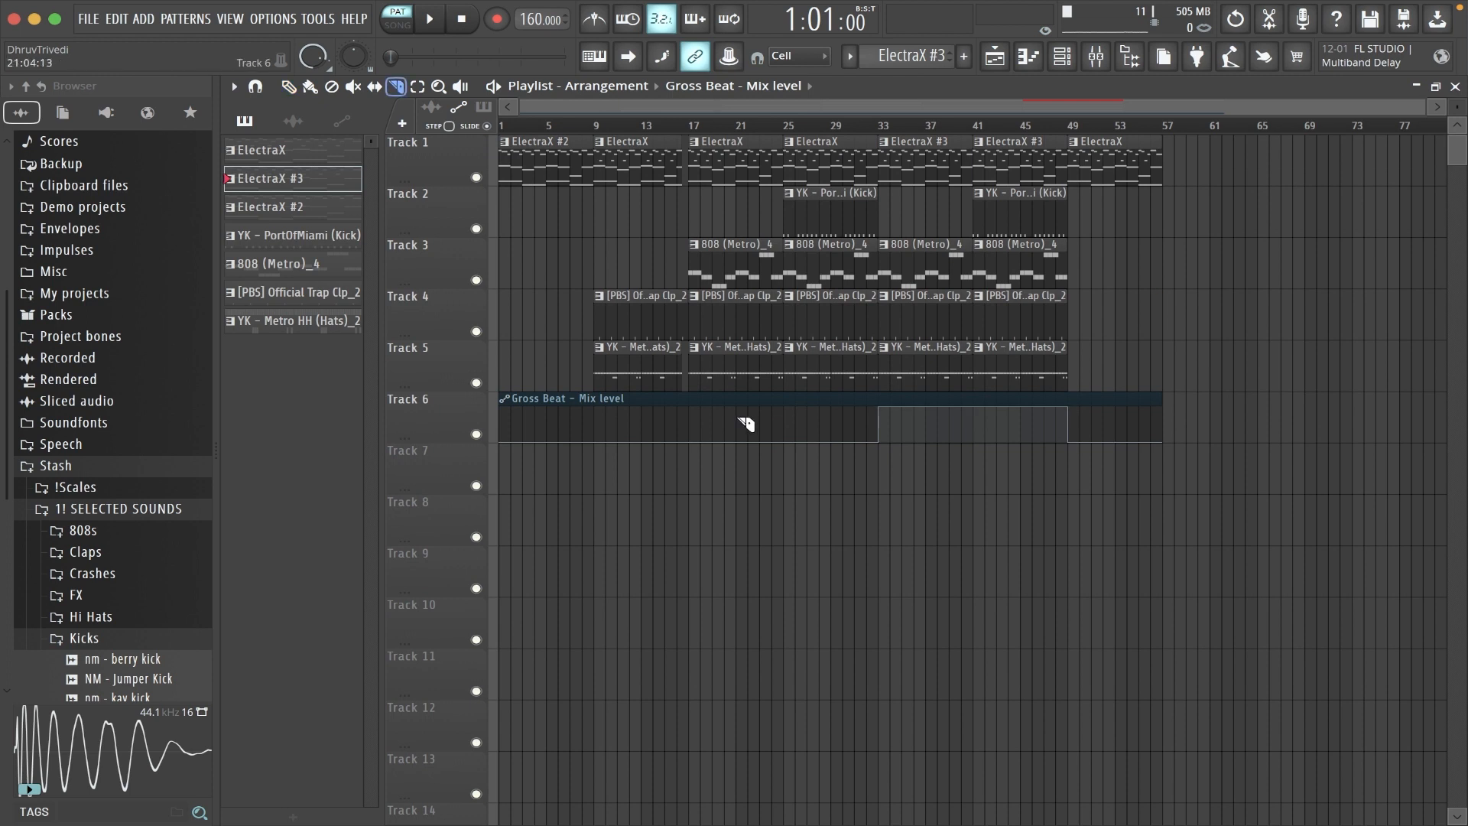
{"action": "left_click", "coordinate": [696, 419]}
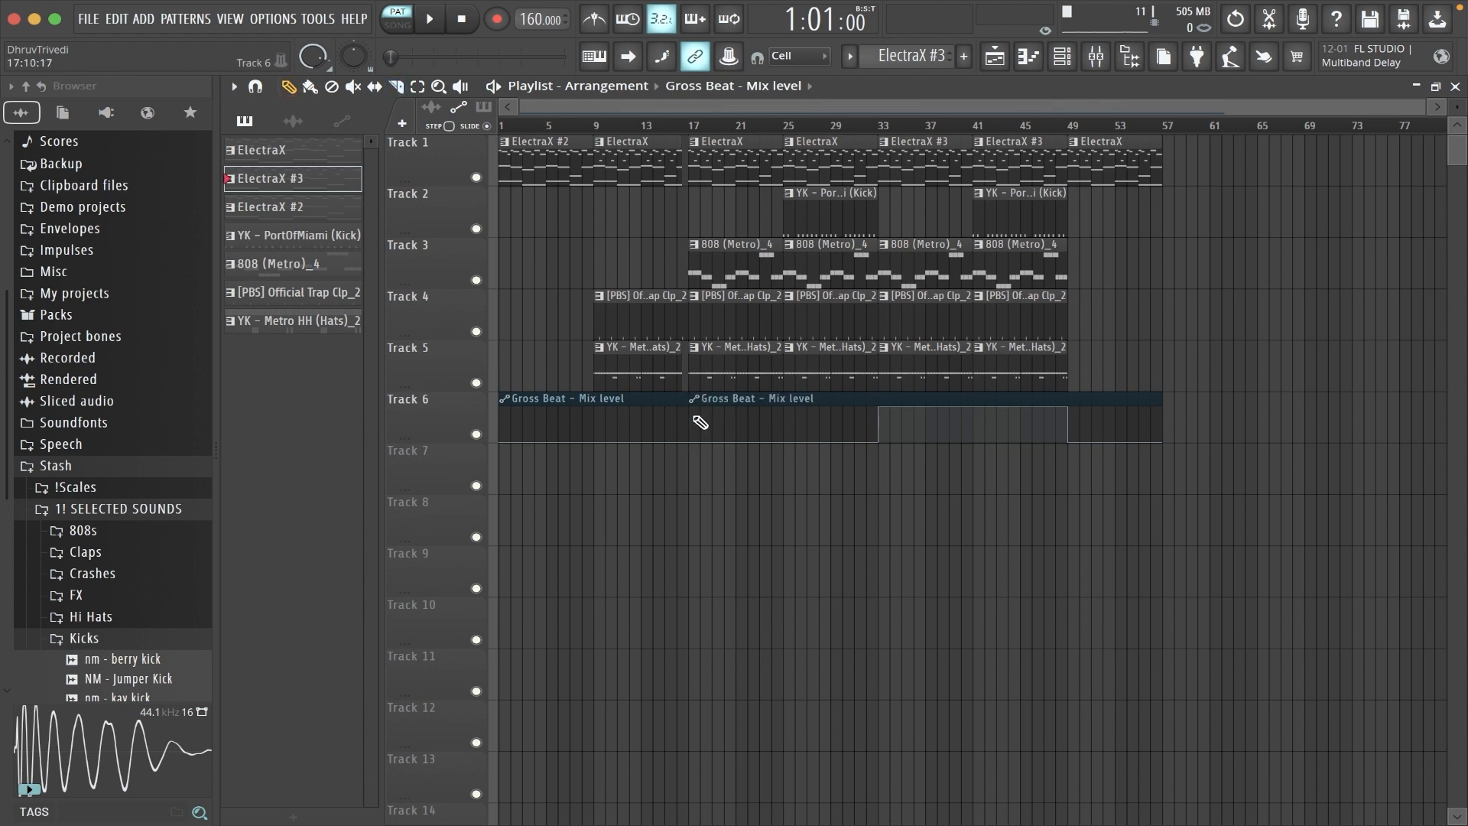
- Select all clips and duplicate the whole arrangement so the copy starts at bar 57
{"action": "key", "text": "super+a"}
{"action": "key", "text": "super+b"}
{"action": "key", "text": "super+d"}
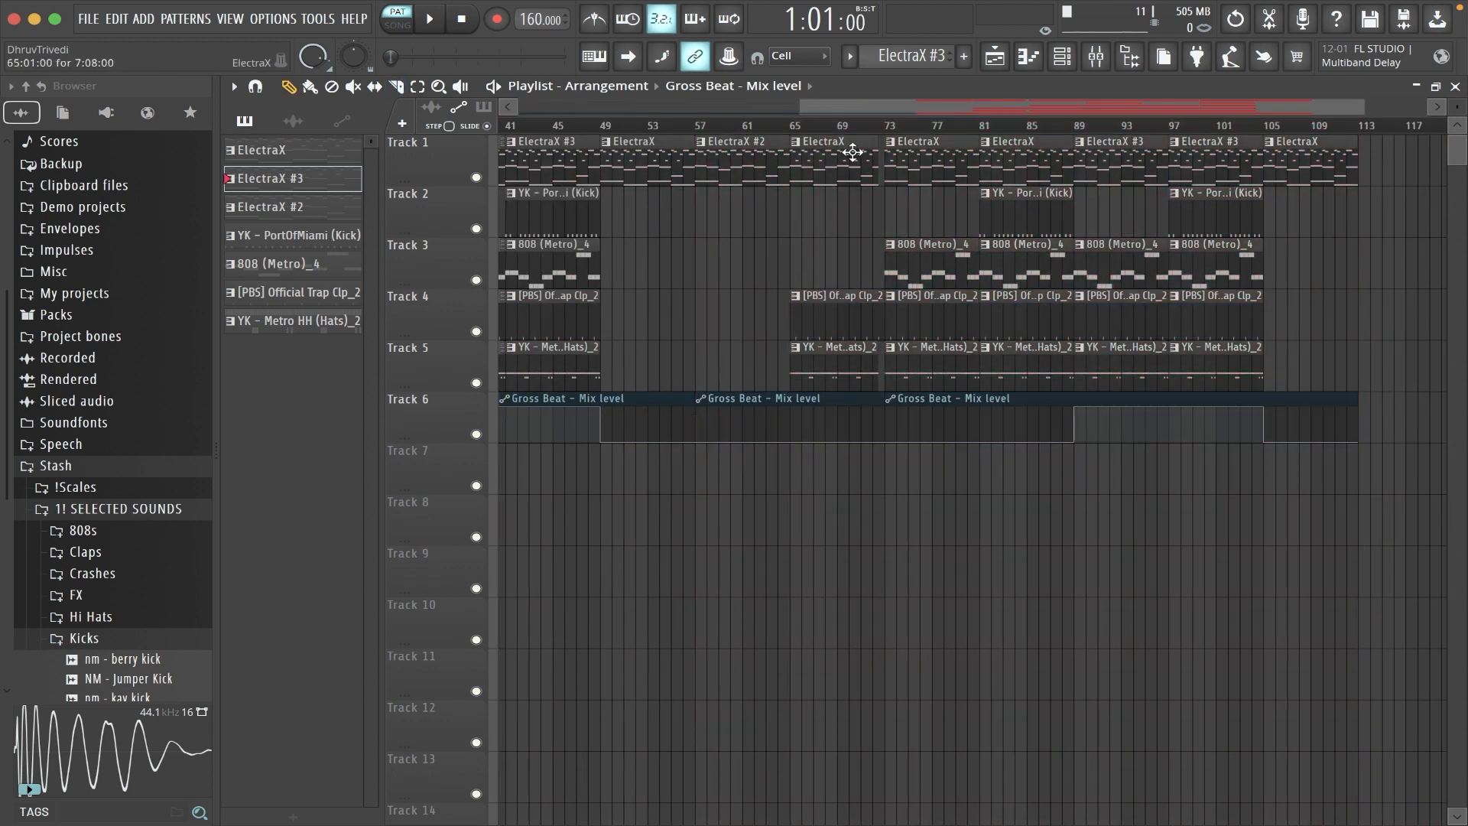
{"action": "scroll", "coordinate": [876, 136], "scroll_direction": "down", "scroll_amount": 3}
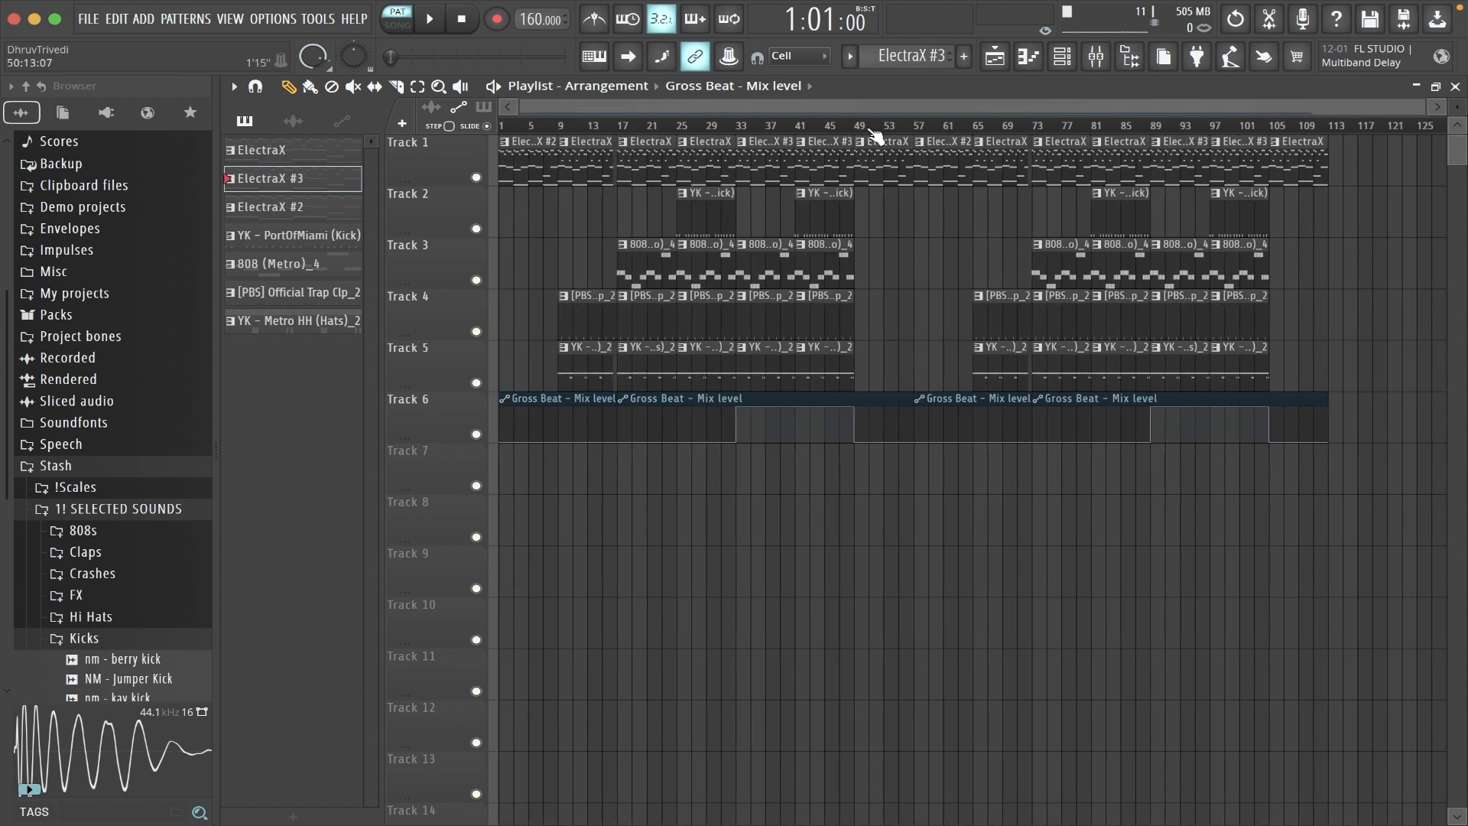
- Copy the master volume value and create an automation clip for the master volume
{"action": "key", "text": "F9"}
{"action": "right_click", "coordinate": [296, 451]}
{"action": "key", "text": "c"}
{"action": "right_click", "coordinate": [295, 450]}
{"action": "key", "text": "a"}
{"action": "key", "text": "F9"}
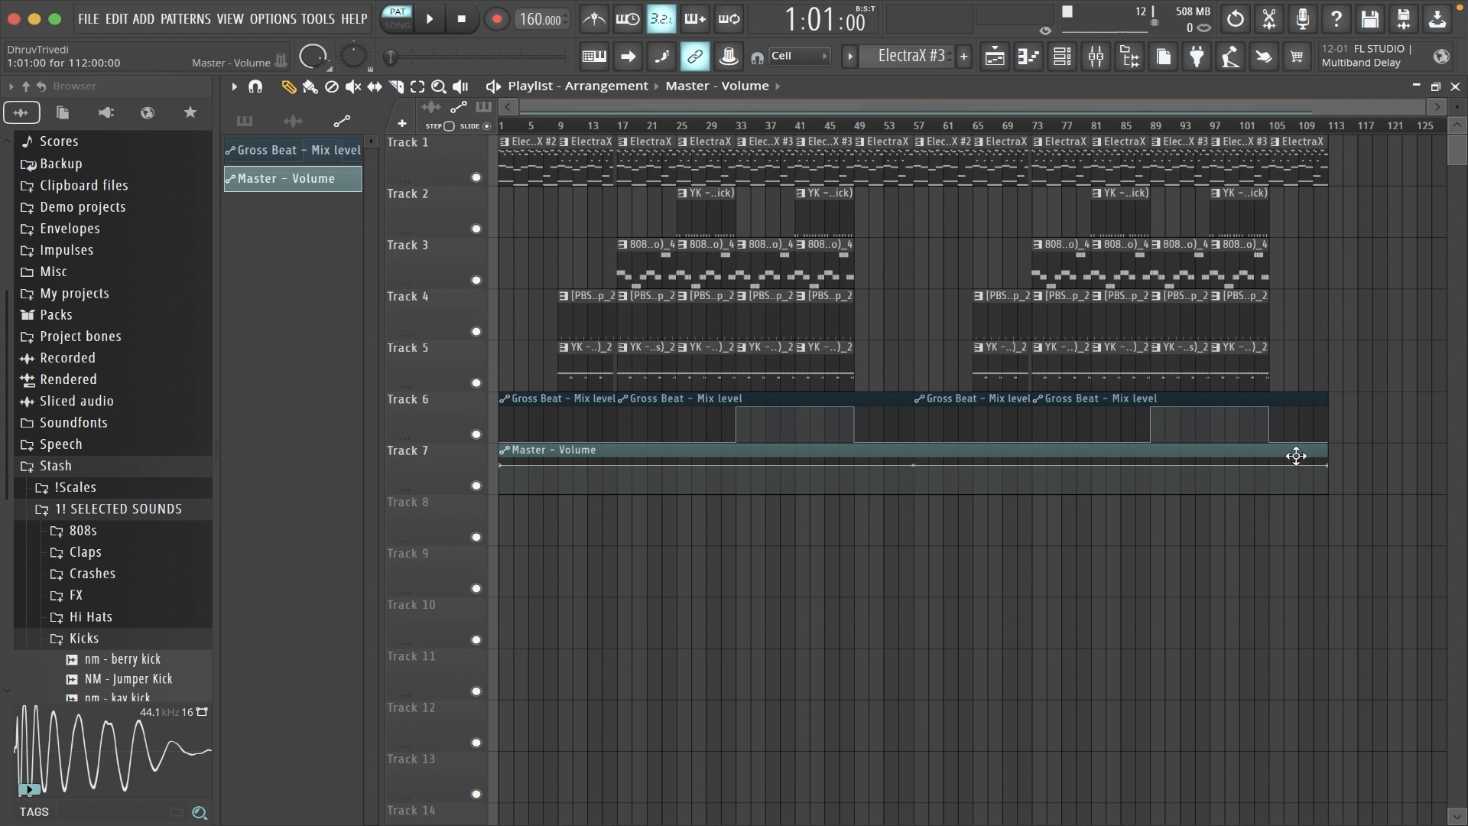
- Add a point at bar 105 of the Master - Volume automation, paste 80% into it, and lower the end point for a fade-out
{"action": "right_click", "coordinate": [1273, 468]}
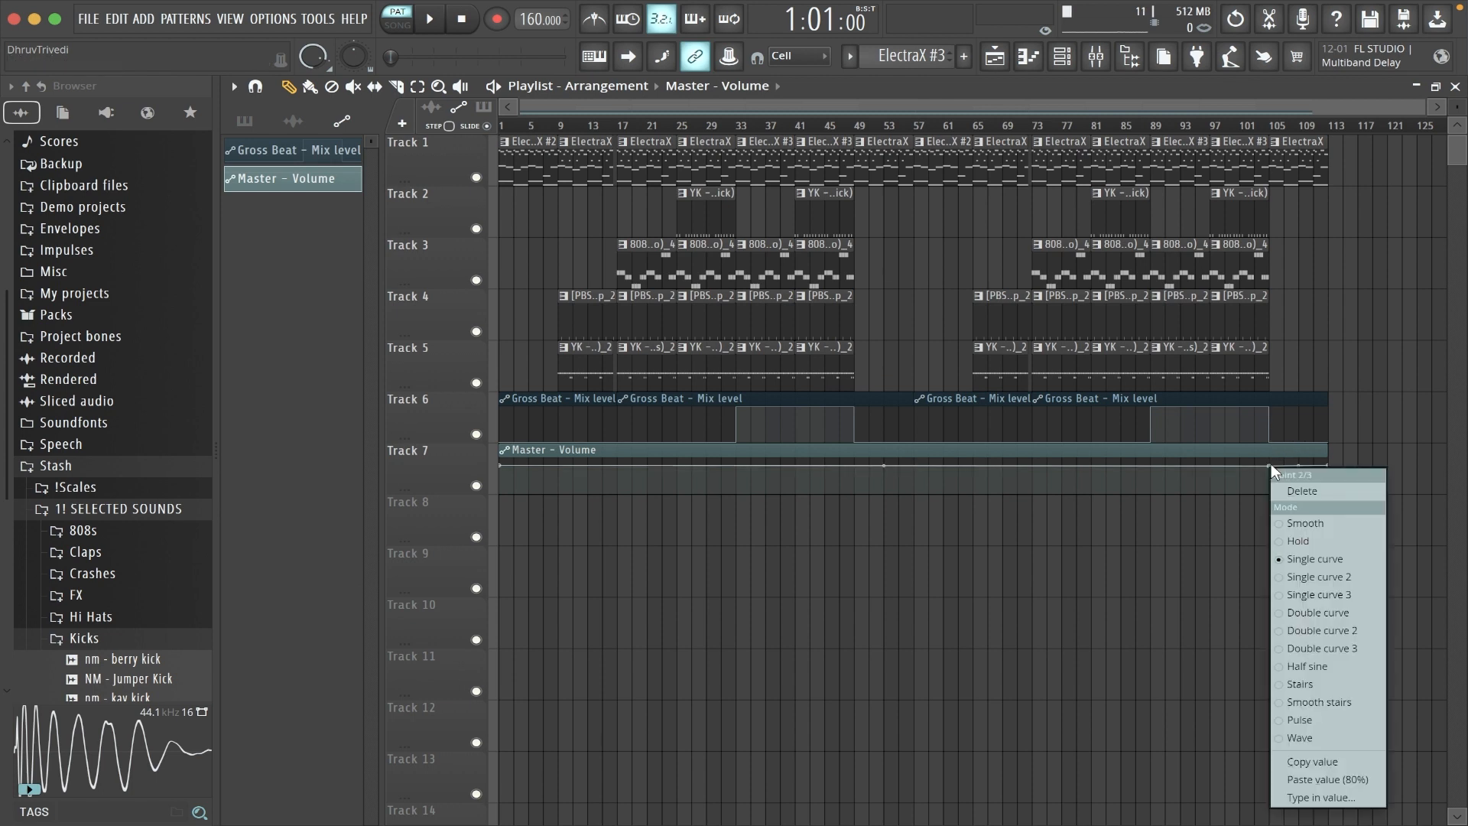
{"action": "key", "text": "p"}
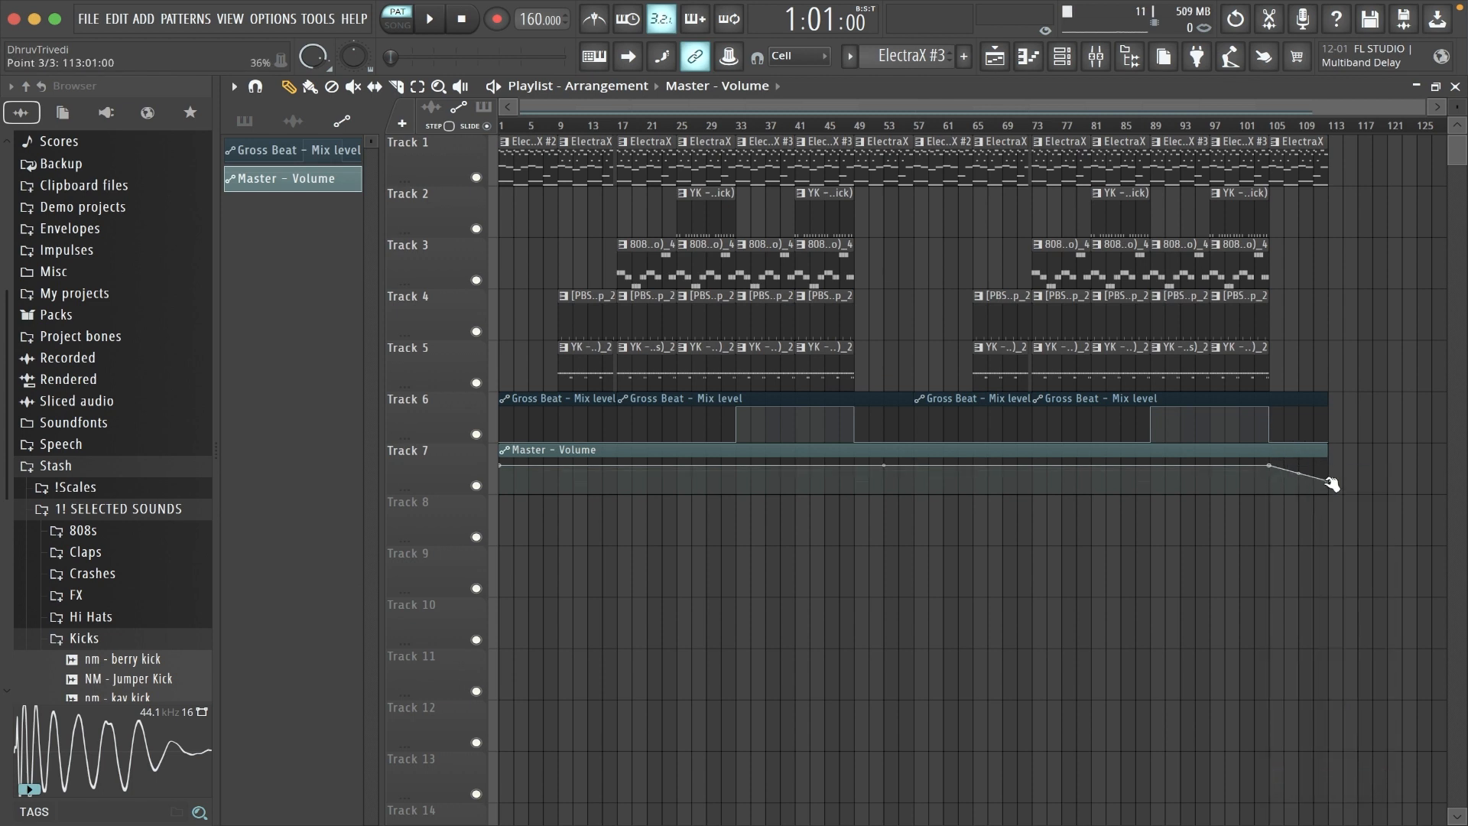